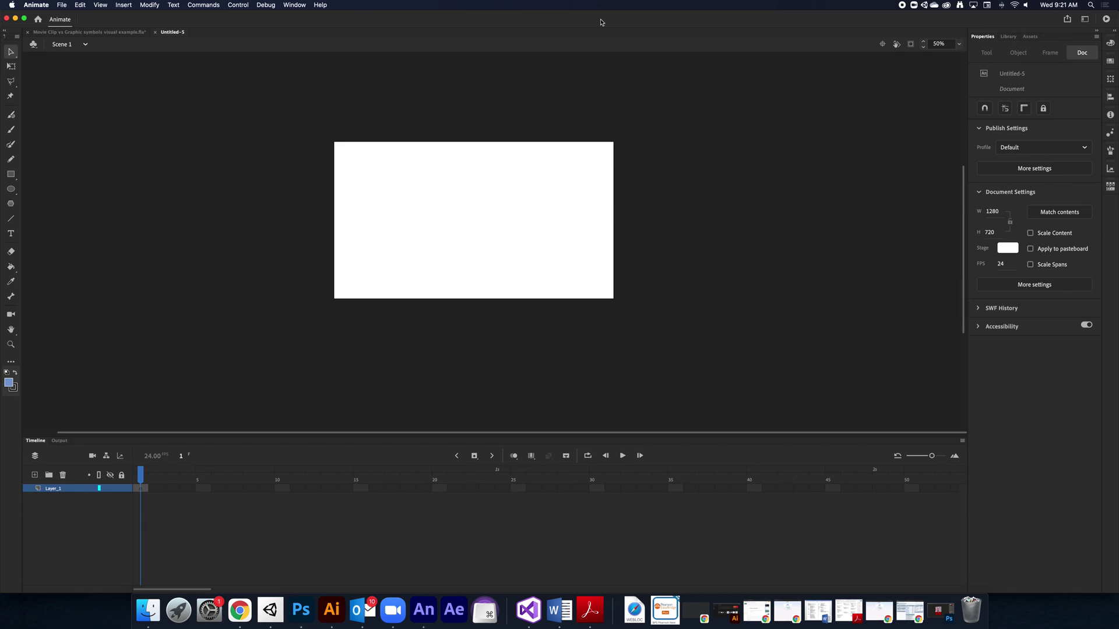
Choose the file "Illustrator background.ai" in the Animations Files folder for import to the stage
{"action": "left_click", "coordinate": [63, 5]}
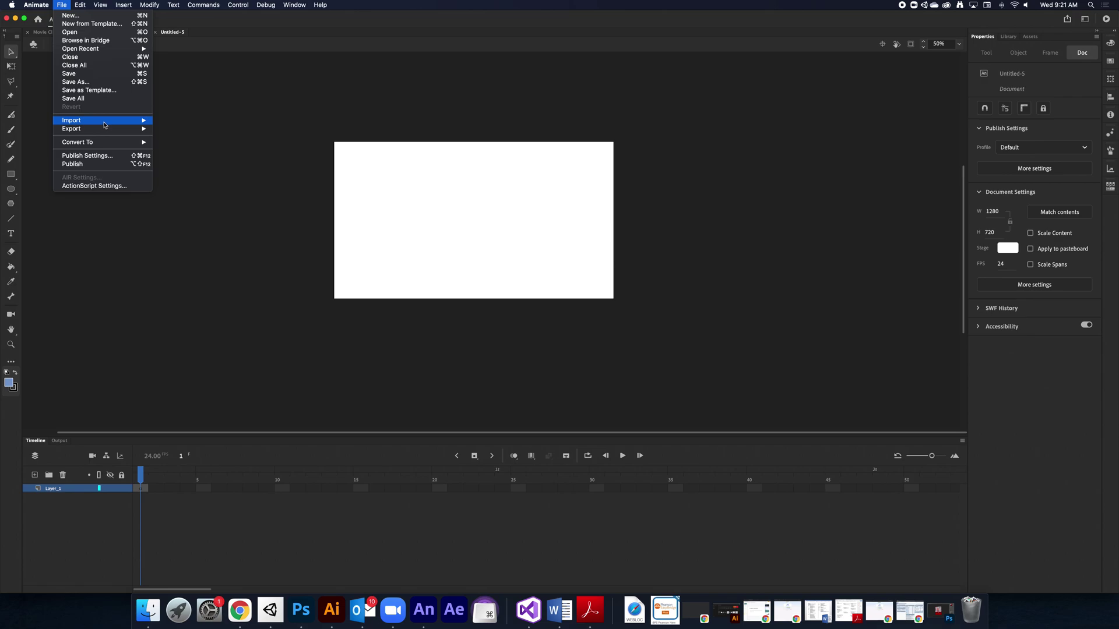
{"action": "mouse_move", "coordinate": [105, 125]}
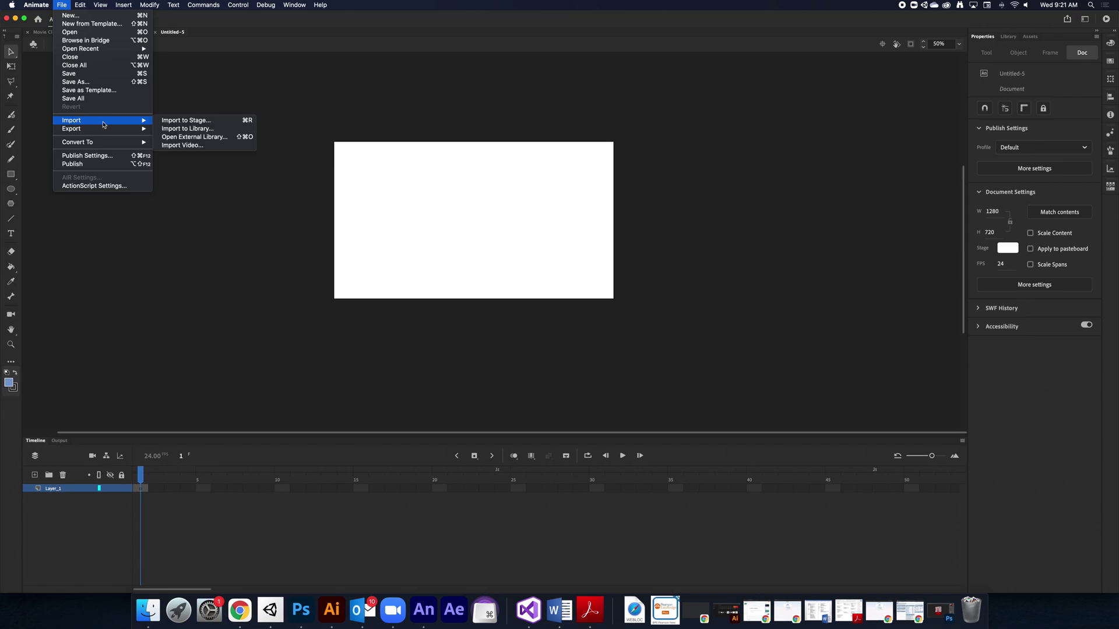
{"action": "left_click", "coordinate": [164, 120]}
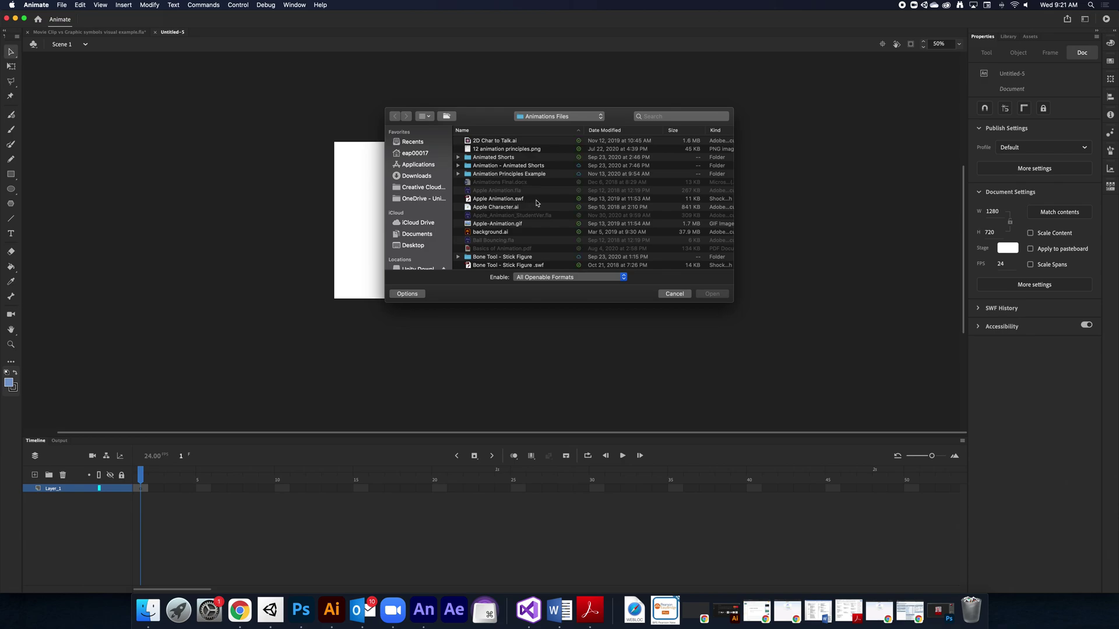
{"action": "scroll", "coordinate": [526, 224], "scroll_direction": "down", "scroll_amount": 5}
{"action": "scroll", "coordinate": [526, 225], "scroll_direction": "down", "scroll_amount": 8}
{"action": "scroll", "coordinate": [527, 225], "scroll_direction": "down", "scroll_amount": 5}
{"action": "left_click", "coordinate": [528, 217]}
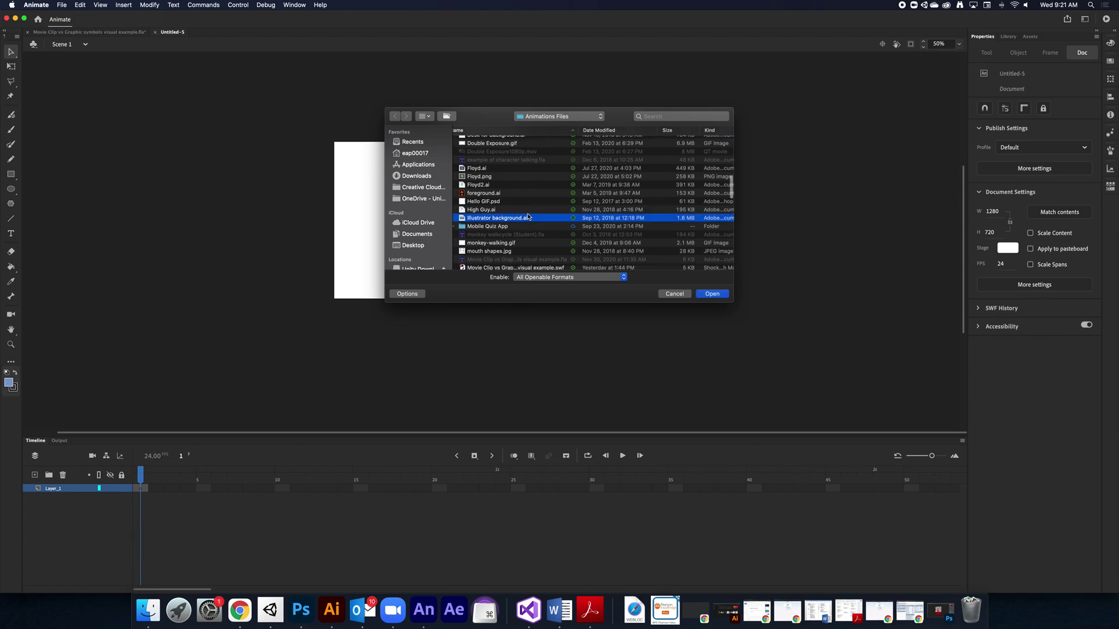
{"action": "left_click", "coordinate": [711, 294]}
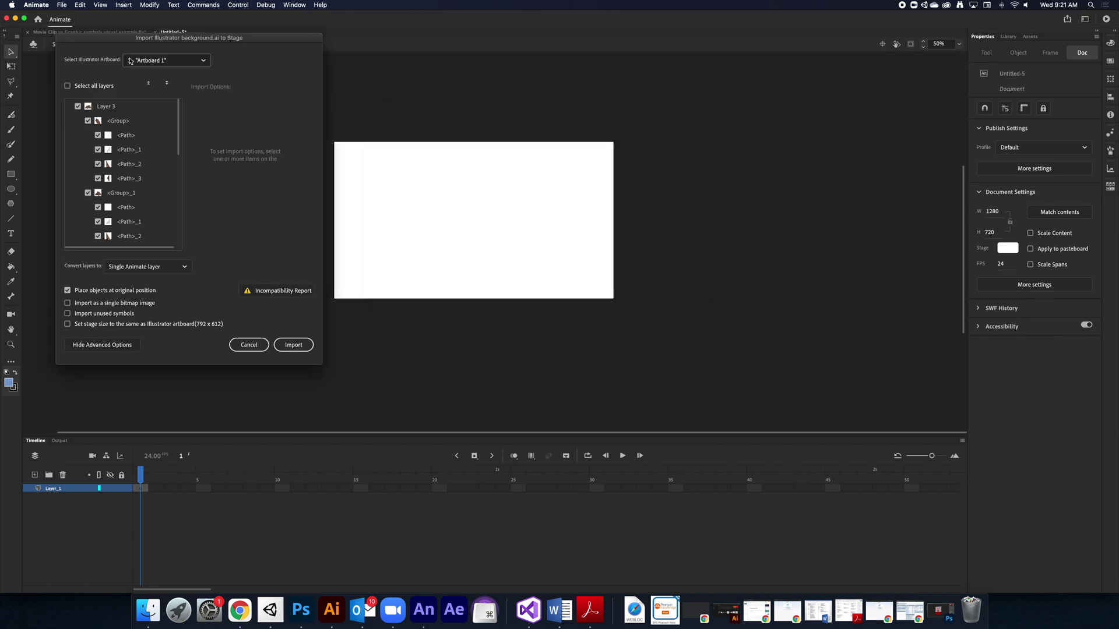
Review the available Illustrator artboard and the full layer and path list in the import settings
{"action": "left_click_drag", "start_coordinate": [134, 40], "coordinate": [101, 58]}
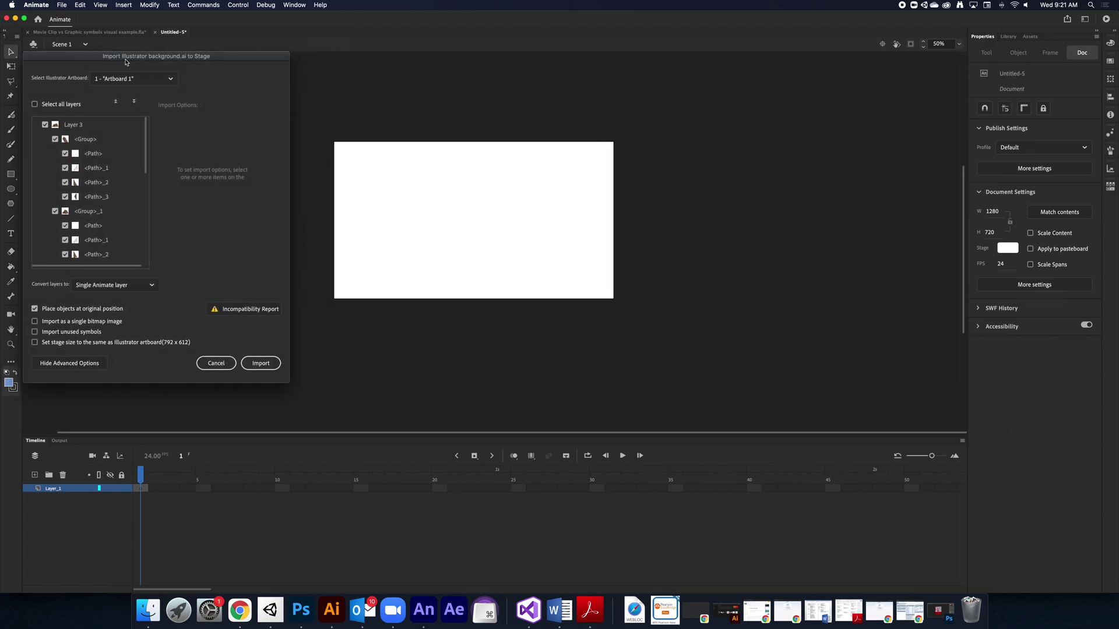
{"action": "left_click_drag", "start_coordinate": [147, 65], "coordinate": [147, 66]}
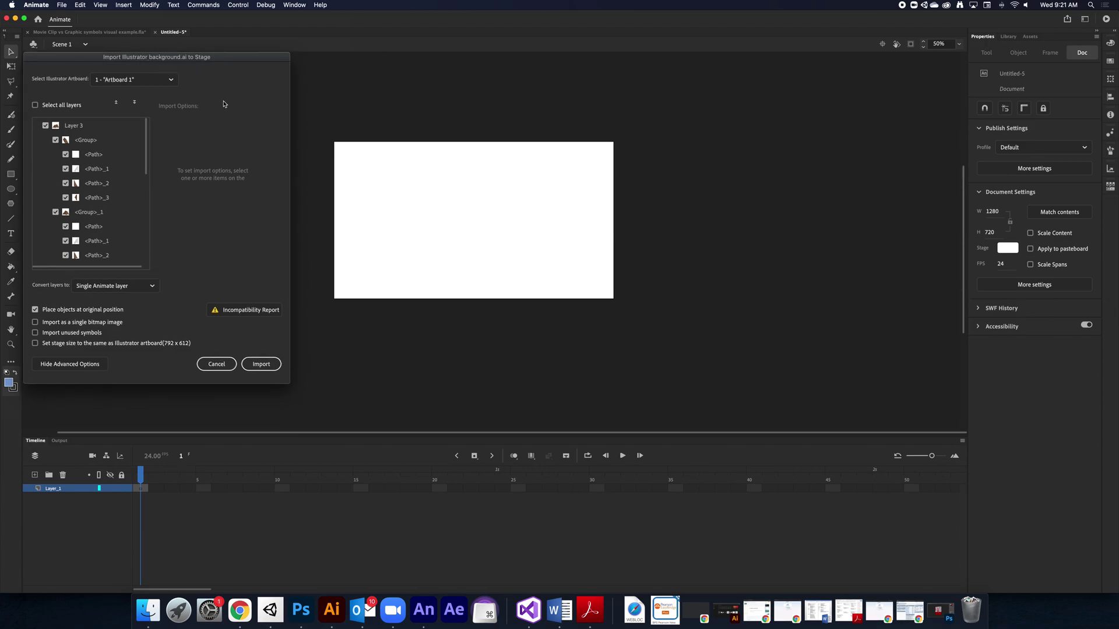
{"action": "left_click", "coordinate": [143, 81]}
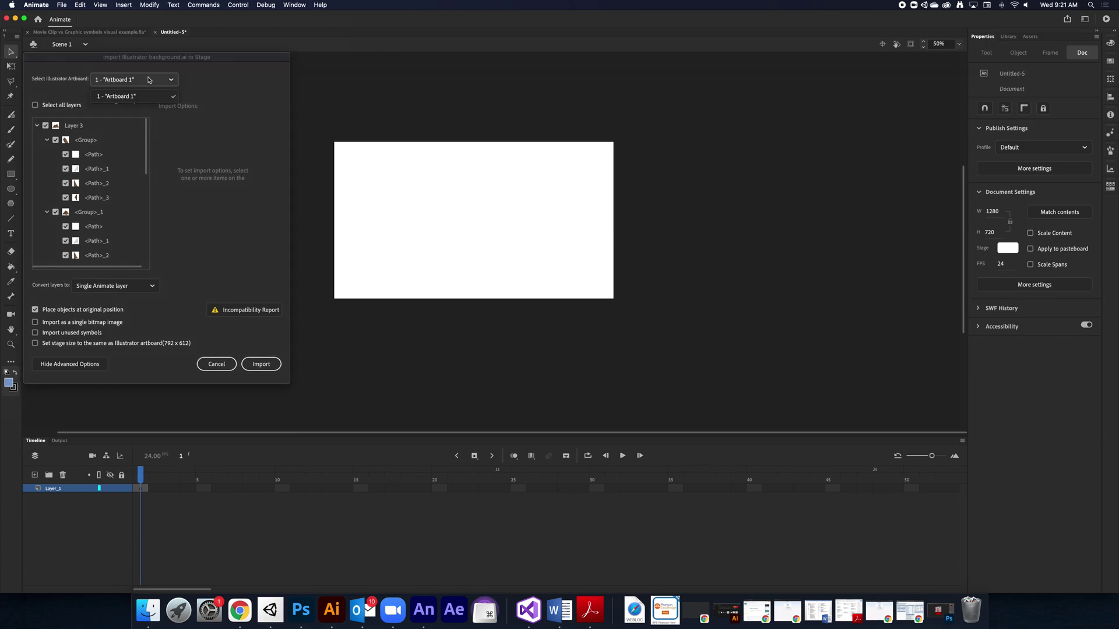
{"action": "left_click", "coordinate": [157, 97]}
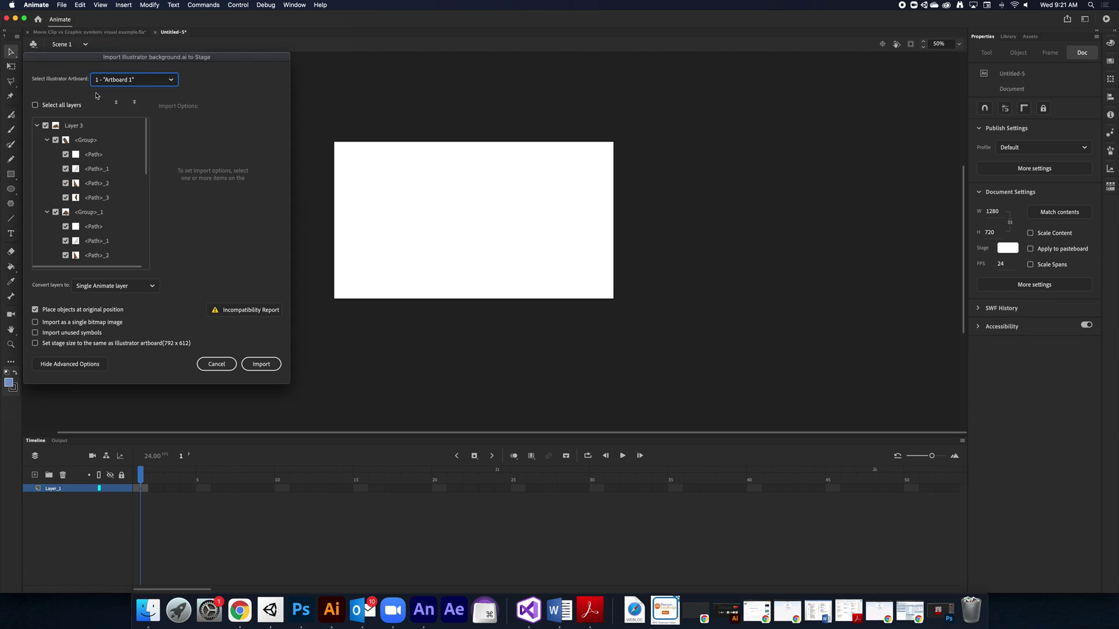
{"action": "scroll", "coordinate": [99, 142], "scroll_direction": "down", "scroll_amount": 10}
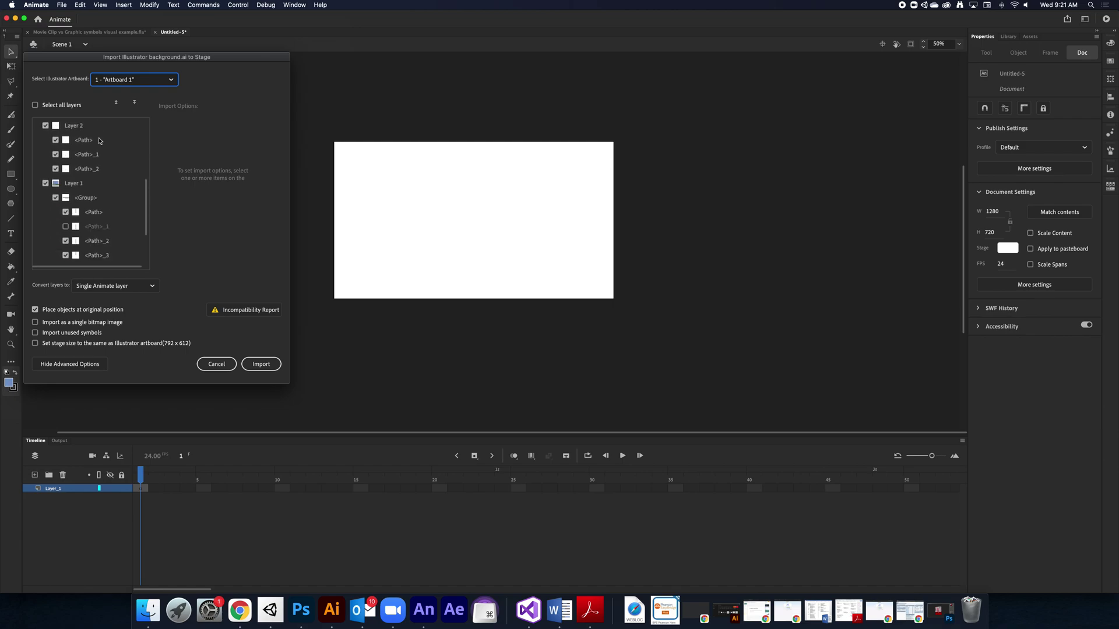
{"action": "scroll", "coordinate": [99, 140], "scroll_direction": "up", "scroll_amount": 10}
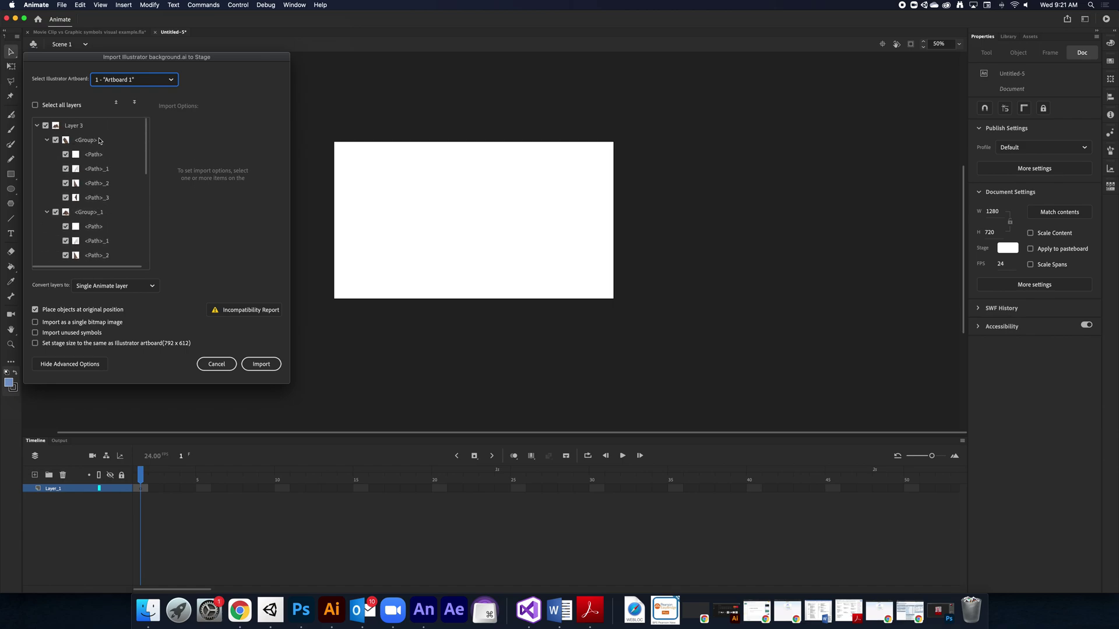
{"action": "scroll", "coordinate": [133, 152], "scroll_direction": "down", "scroll_amount": 10}
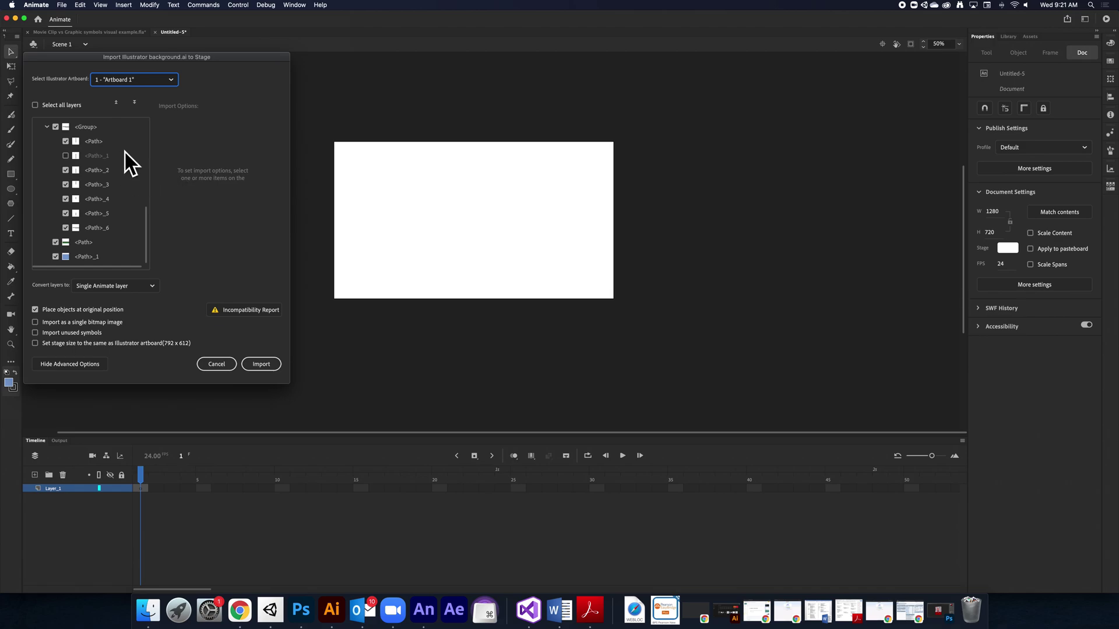
{"action": "scroll", "coordinate": [116, 147], "scroll_direction": "up", "scroll_amount": 10}
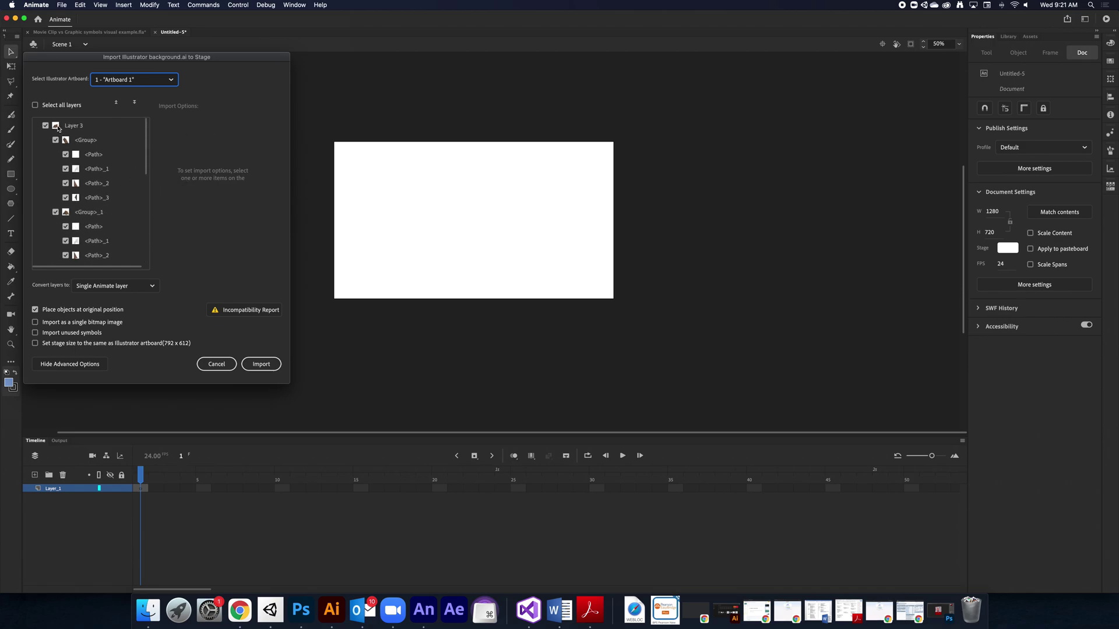
{"action": "left_click_drag", "start_coordinate": [146, 134], "coordinate": [146, 234]}
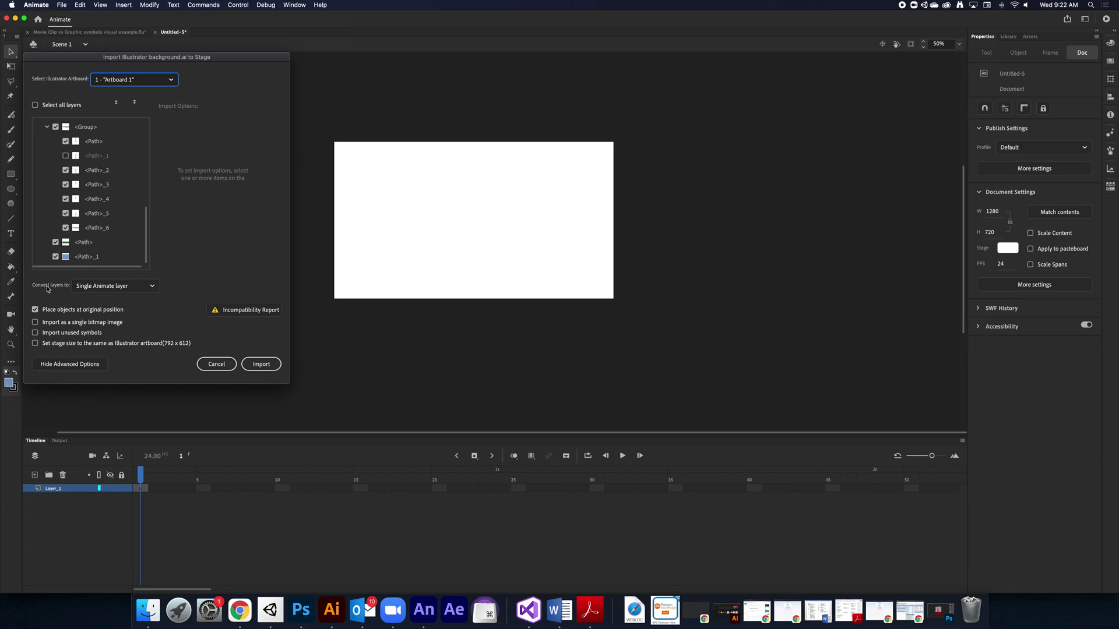
Set the layers to convert to Animate layers and collapse Layer 3, Layer 2 and Layer 1 in the import list
{"action": "left_click", "coordinate": [111, 285]}
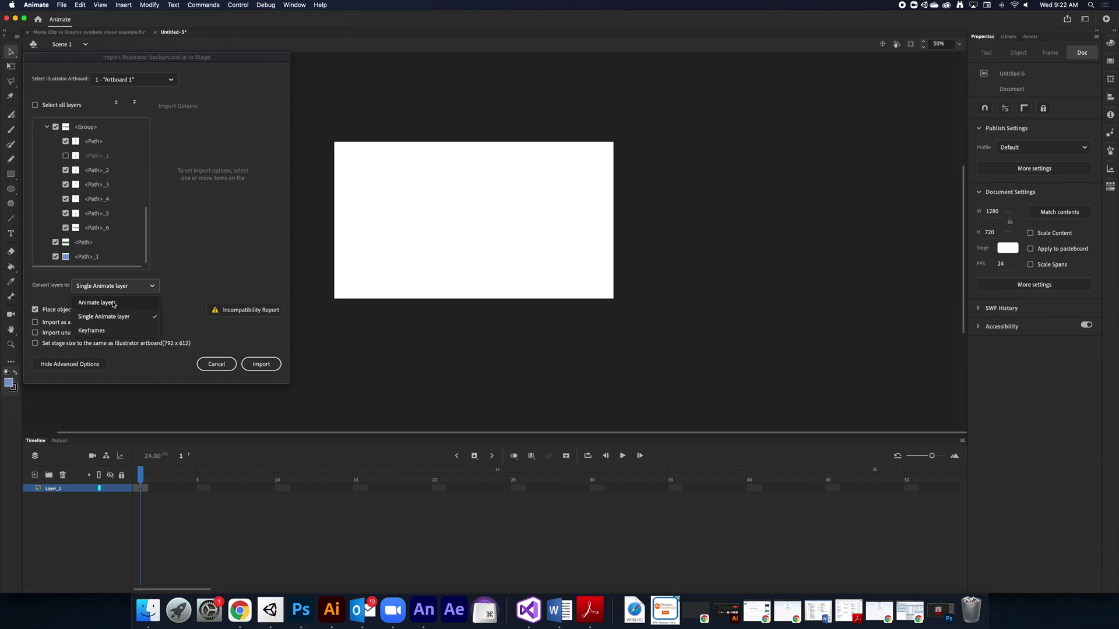
{"action": "left_click", "coordinate": [97, 303]}
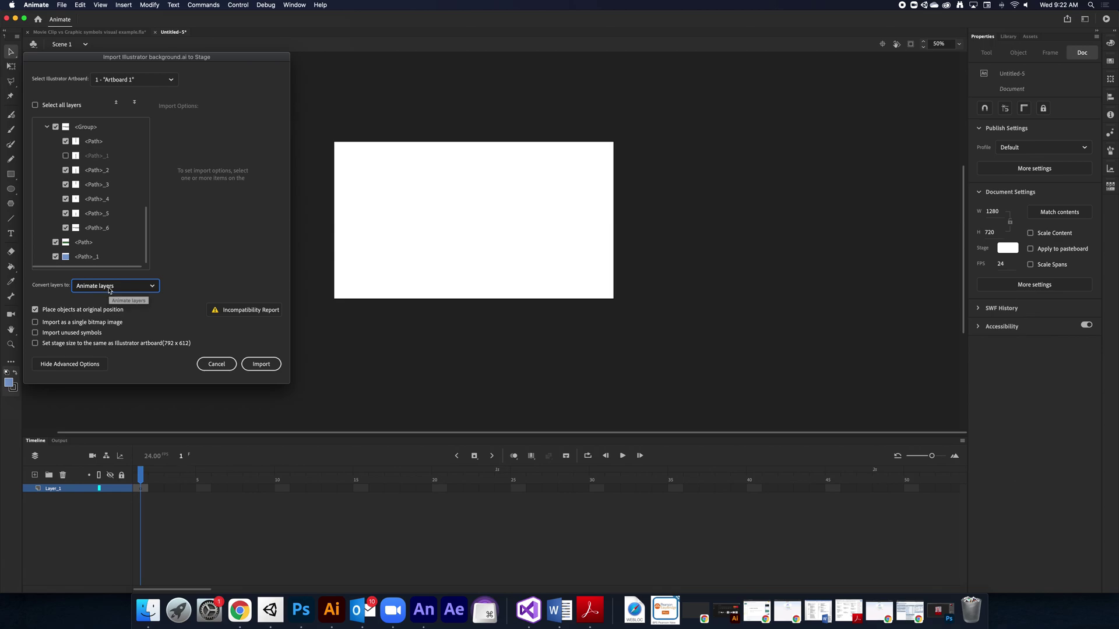
{"action": "scroll", "coordinate": [67, 140], "scroll_direction": "up", "scroll_amount": 5}
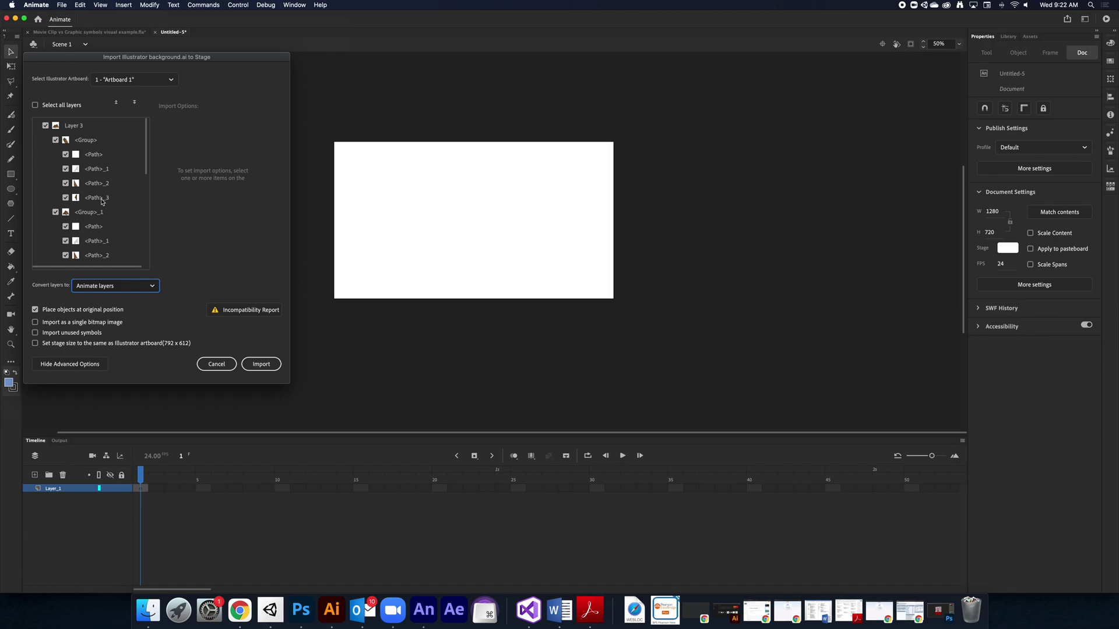
{"action": "left_click", "coordinate": [36, 126]}
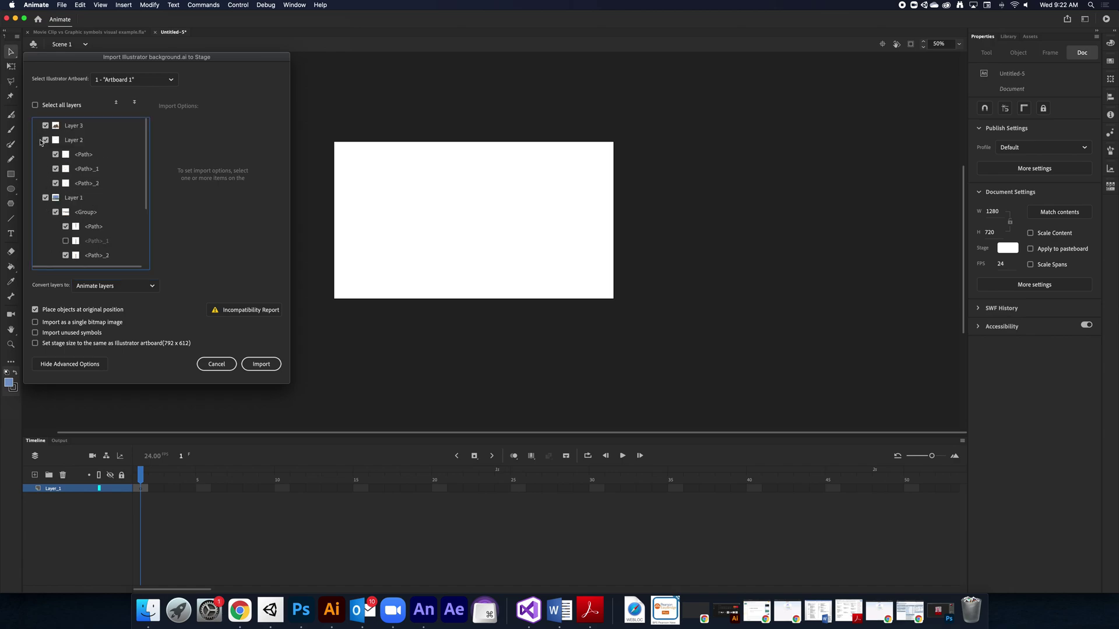
{"action": "left_click", "coordinate": [36, 197]}
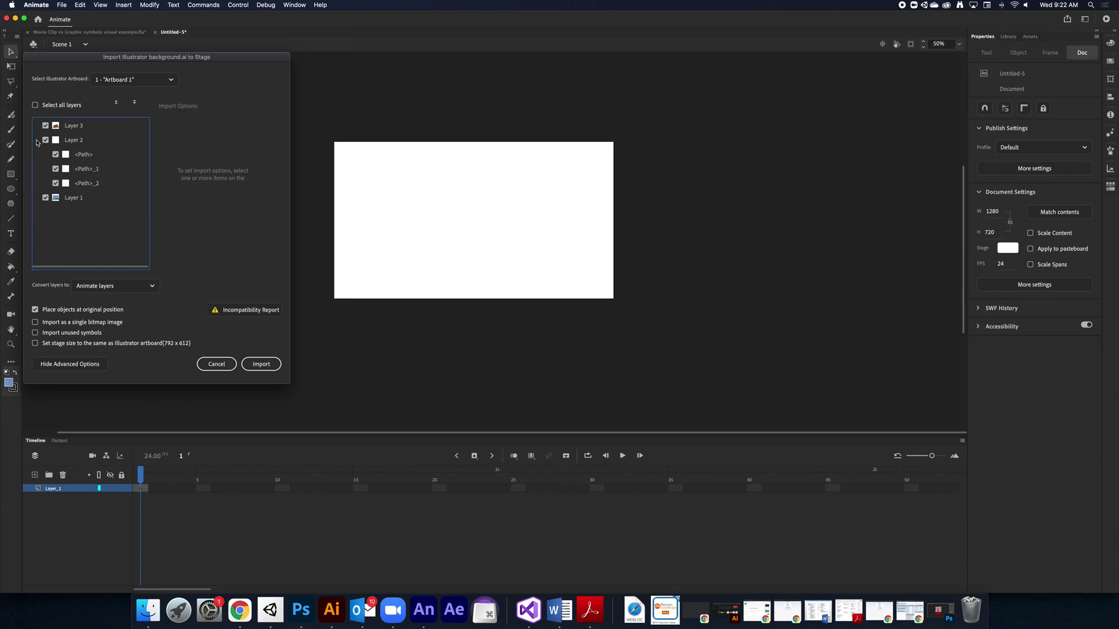
{"action": "left_click", "coordinate": [37, 140]}
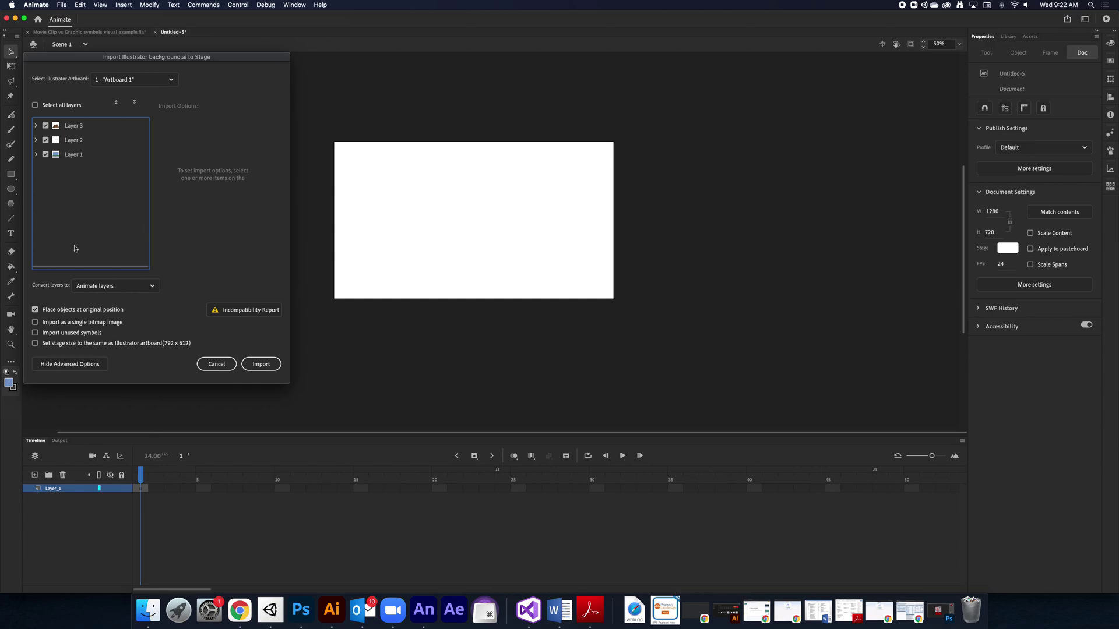
Match the stage size to the 792 x 612 Illustrator artboard and import the artwork
{"action": "left_click", "coordinate": [35, 344]}
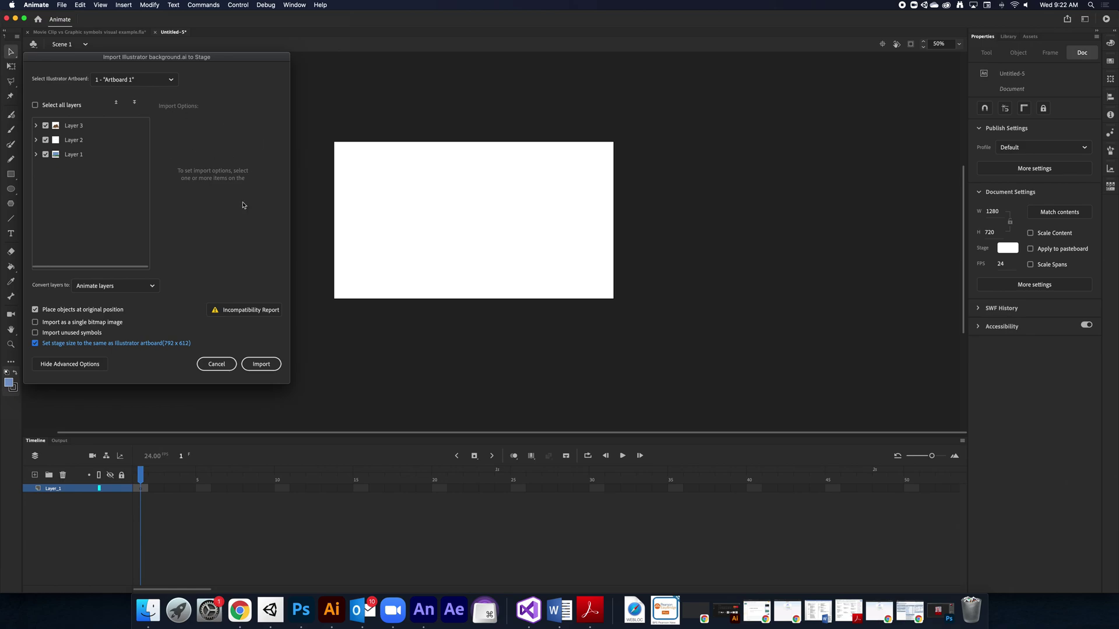
{"action": "left_click", "coordinate": [261, 365]}
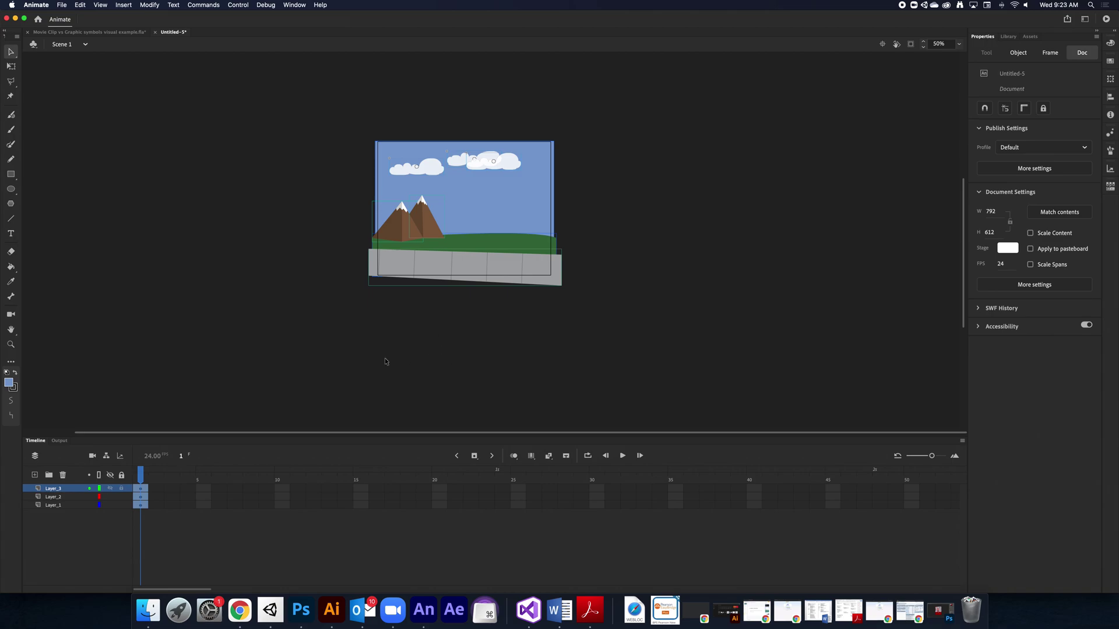
{"action": "left_click", "coordinate": [63, 516]}
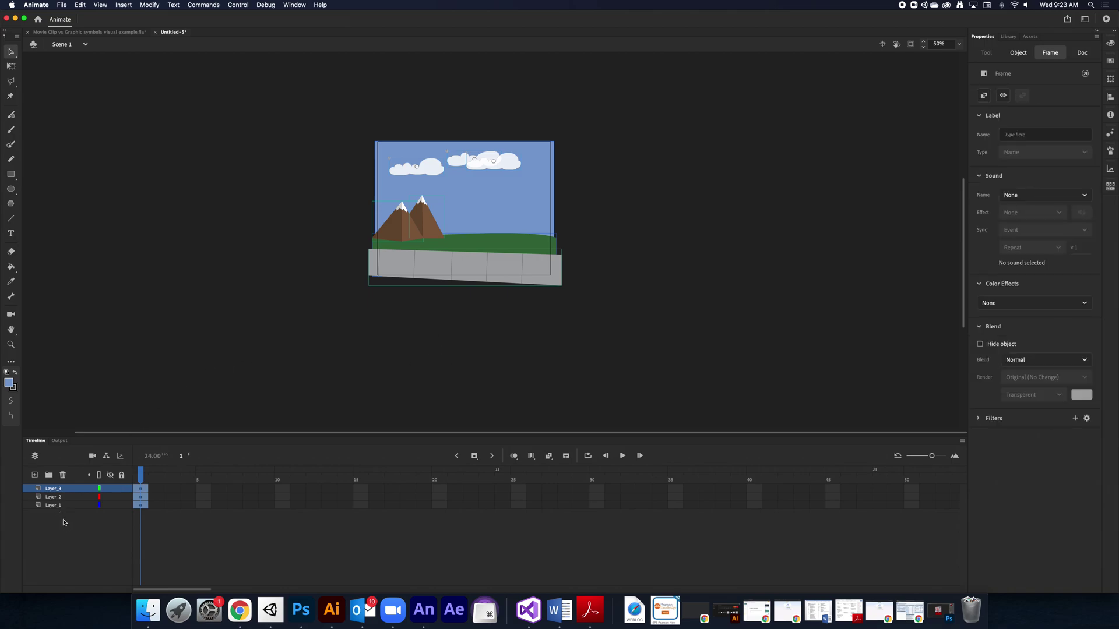
Hide and show each of the three imported layers in turn to check its contents
{"action": "left_click", "coordinate": [110, 490]}
{"action": "left_click", "coordinate": [111, 489]}
{"action": "left_click", "coordinate": [111, 499]}
{"action": "left_click", "coordinate": [111, 499]}
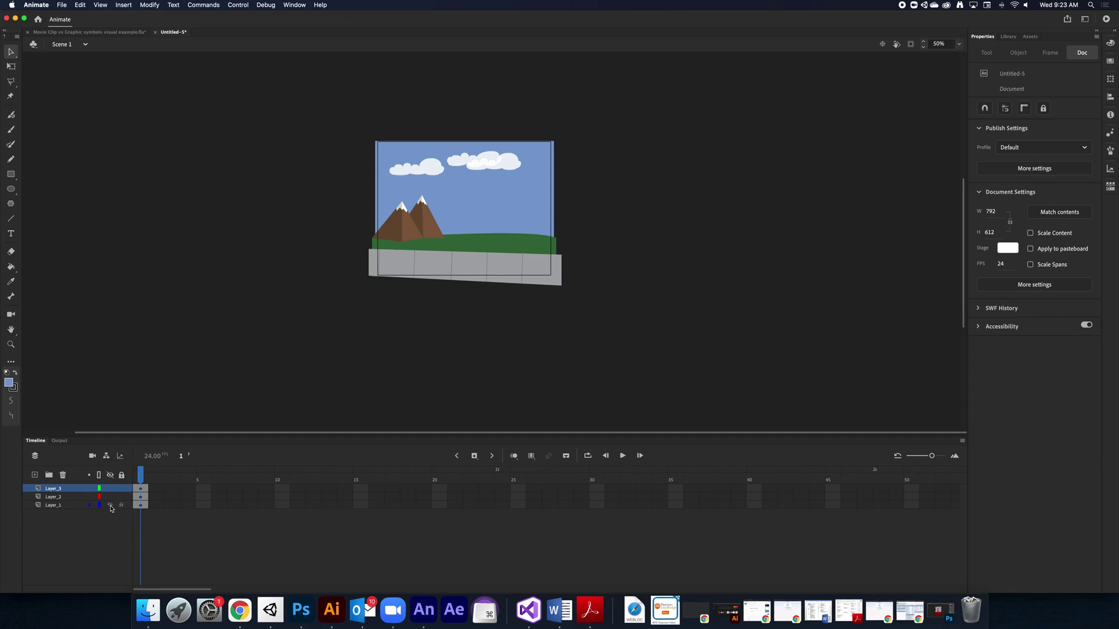
{"action": "left_click", "coordinate": [110, 506]}
{"action": "left_click", "coordinate": [110, 506]}
Rename the layer with the ground and sky as Background and the layer with the clouds as Clouds
{"action": "left_click", "coordinate": [54, 505]}
{"action": "double_click", "coordinate": [55, 507]}
{"action": "type", "text": "Background"}
{"action": "key", "text": "Return"}
{"action": "left_click", "coordinate": [51, 497]}
{"action": "double_click", "coordinate": [52, 498]}
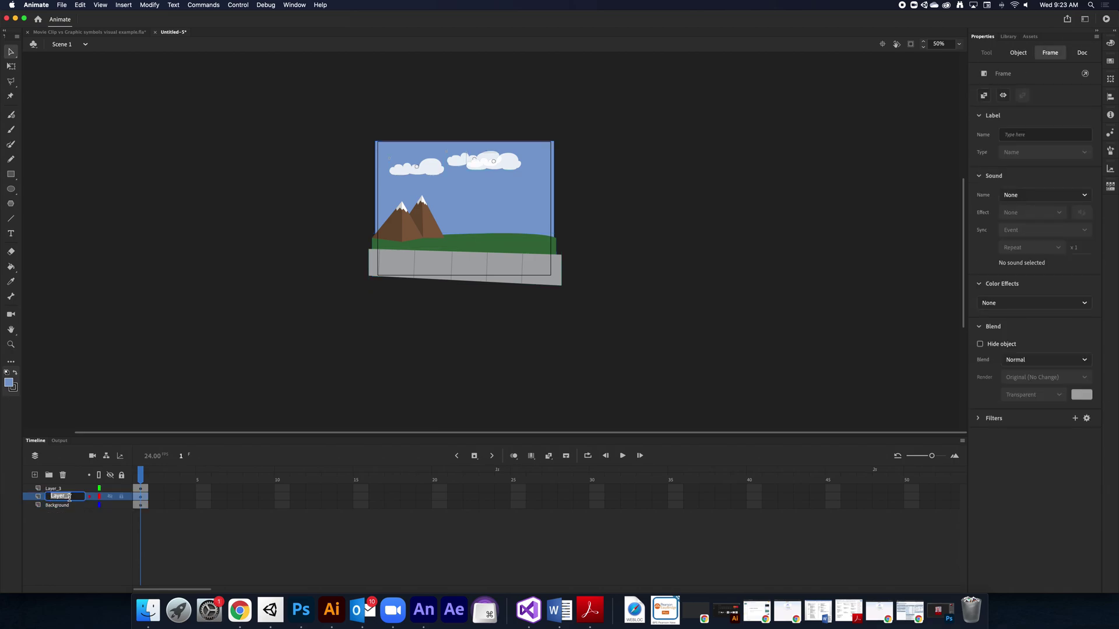
{"action": "type", "text": "Clouds"}
{"action": "key", "text": "Return"}
Rename Layer_3 as Mountains and move it below the Clouds layer
{"action": "double_click", "coordinate": [60, 490]}
{"action": "type", "text": "Mo"}
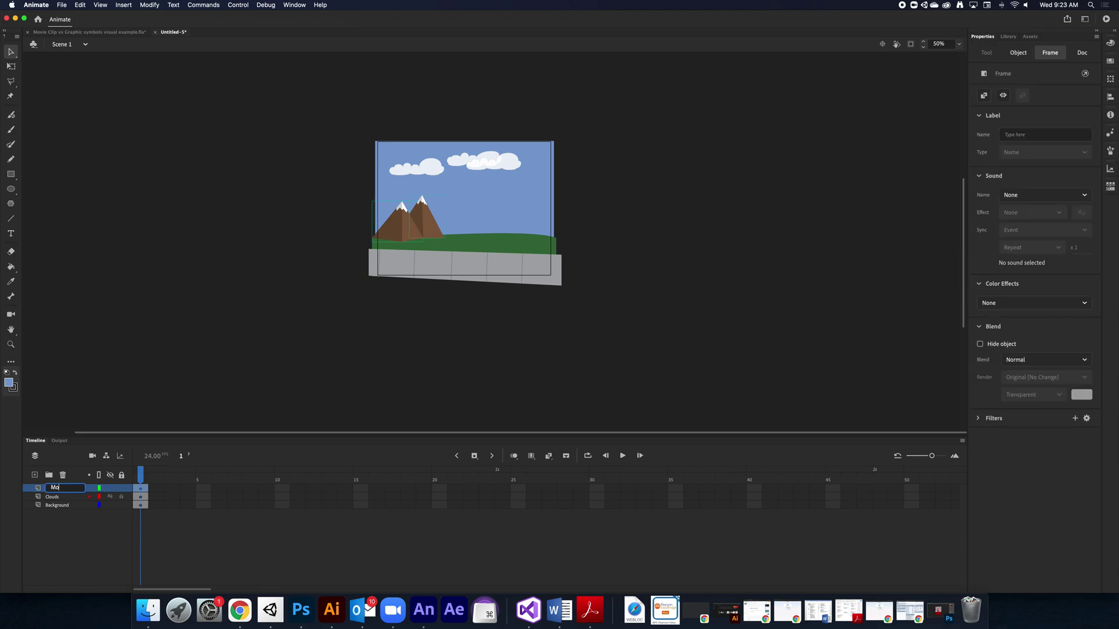
{"action": "type", "text": "untains"}
{"action": "key", "text": "Return"}
{"action": "left_click_drag", "start_coordinate": [62, 494], "coordinate": [69, 512]}
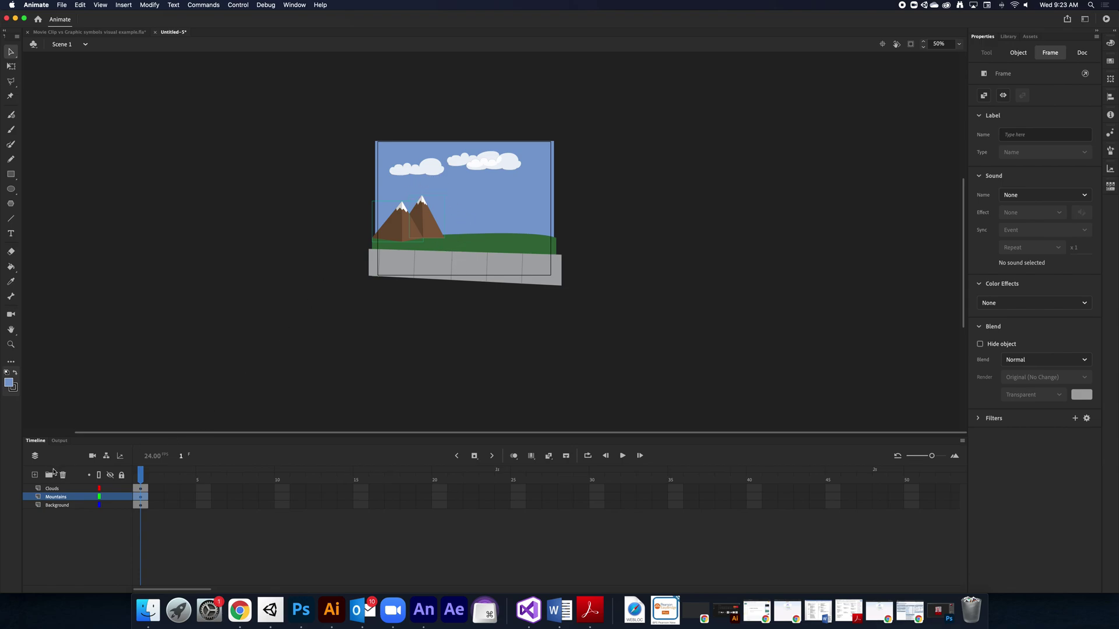
Select individual clouds on the Clouds layer to check their object properties
{"action": "left_click", "coordinate": [52, 489]}
{"action": "left_click", "coordinate": [649, 168]}
{"action": "left_click", "coordinate": [498, 162]}
{"action": "left_click", "coordinate": [422, 175]}
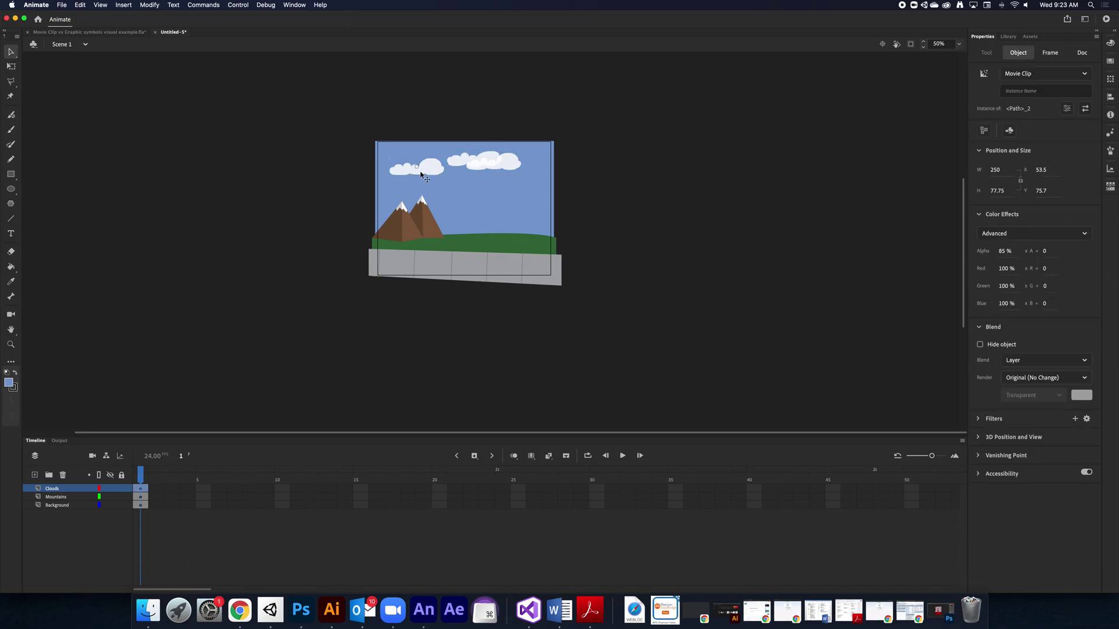
Inspect the sidewalk, grass and sky objects on the Background layer by selecting them one by one
{"action": "left_click", "coordinate": [70, 504]}
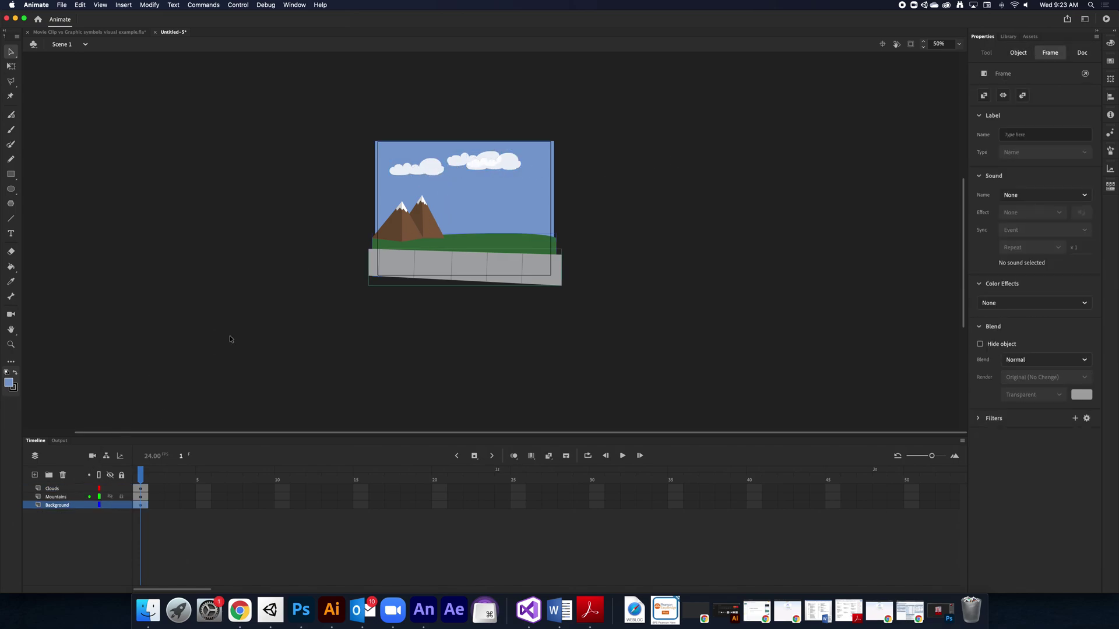
{"action": "left_click", "coordinate": [510, 276]}
{"action": "left_click", "coordinate": [502, 238]}
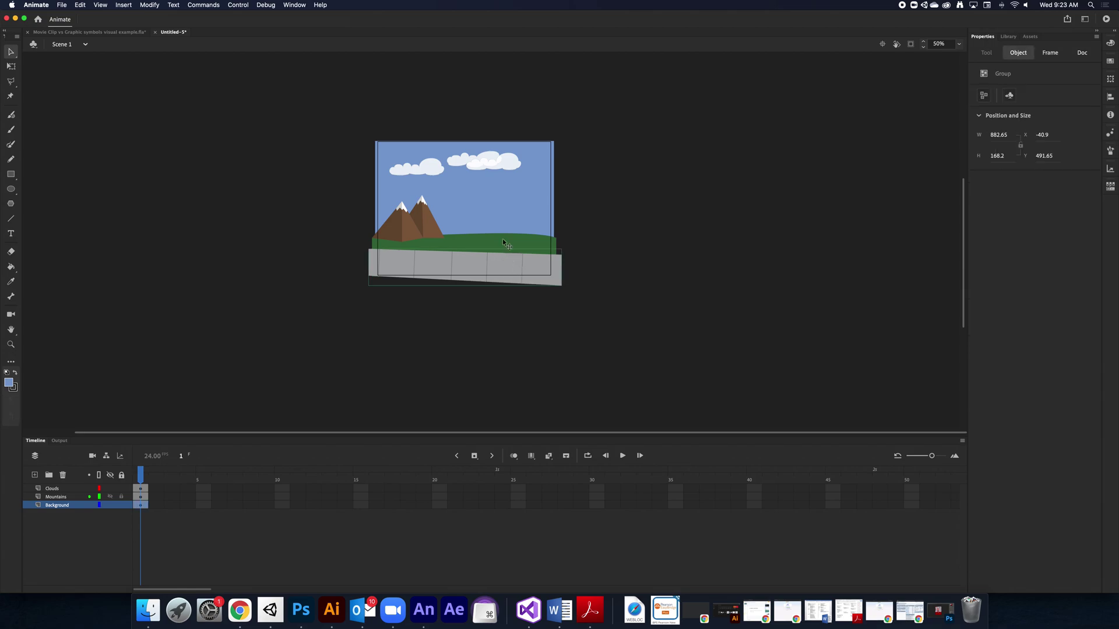
{"action": "left_click", "coordinate": [503, 238]}
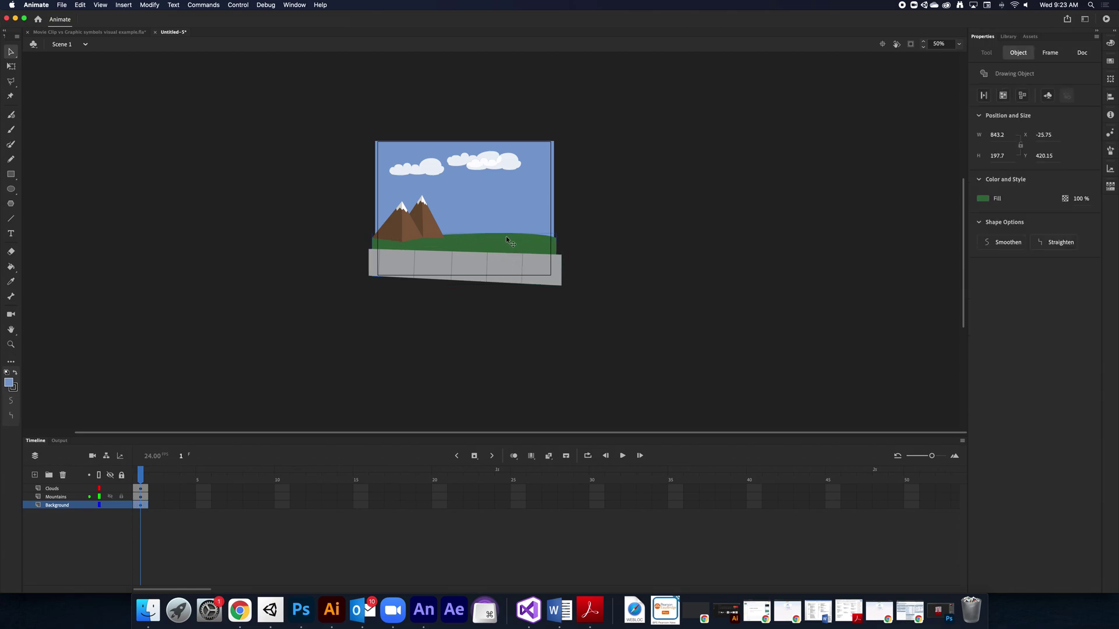
{"action": "left_click", "coordinate": [509, 211]}
{"action": "left_click", "coordinate": [530, 268]}
{"action": "left_click", "coordinate": [513, 255]}
{"action": "left_click", "coordinate": [515, 250]}
{"action": "left_click", "coordinate": [518, 218]}
Examine each cloud's symbol type and instance on the Clouds layer, and clear the selection
{"action": "left_click", "coordinate": [96, 479]}
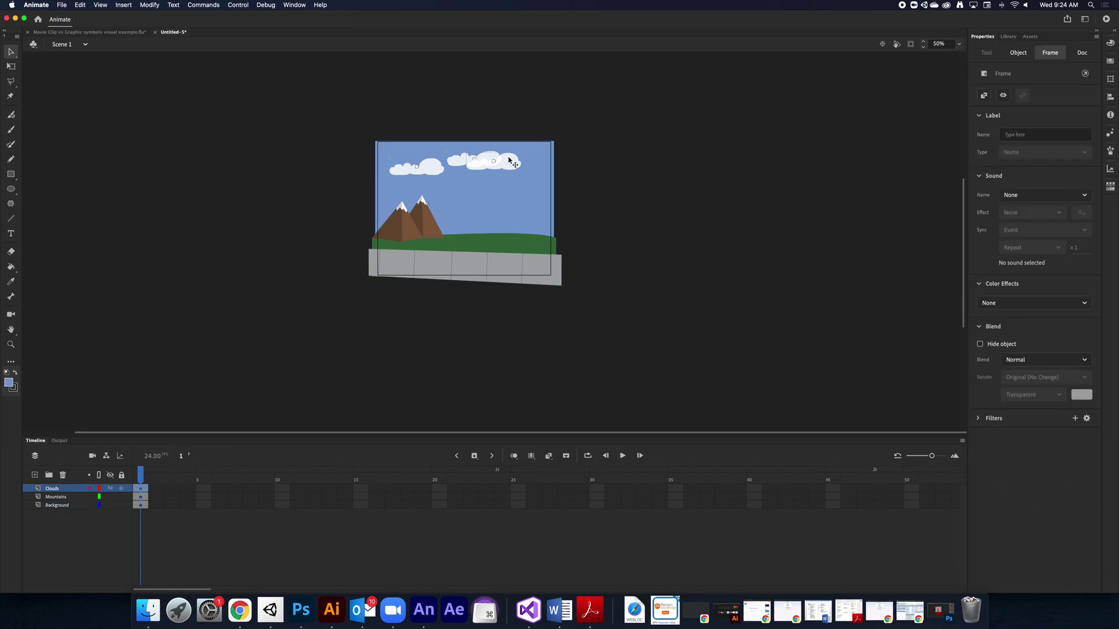
{"action": "left_click", "coordinate": [505, 164]}
{"action": "left_click", "coordinate": [57, 489]}
{"action": "left_click", "coordinate": [421, 173]}
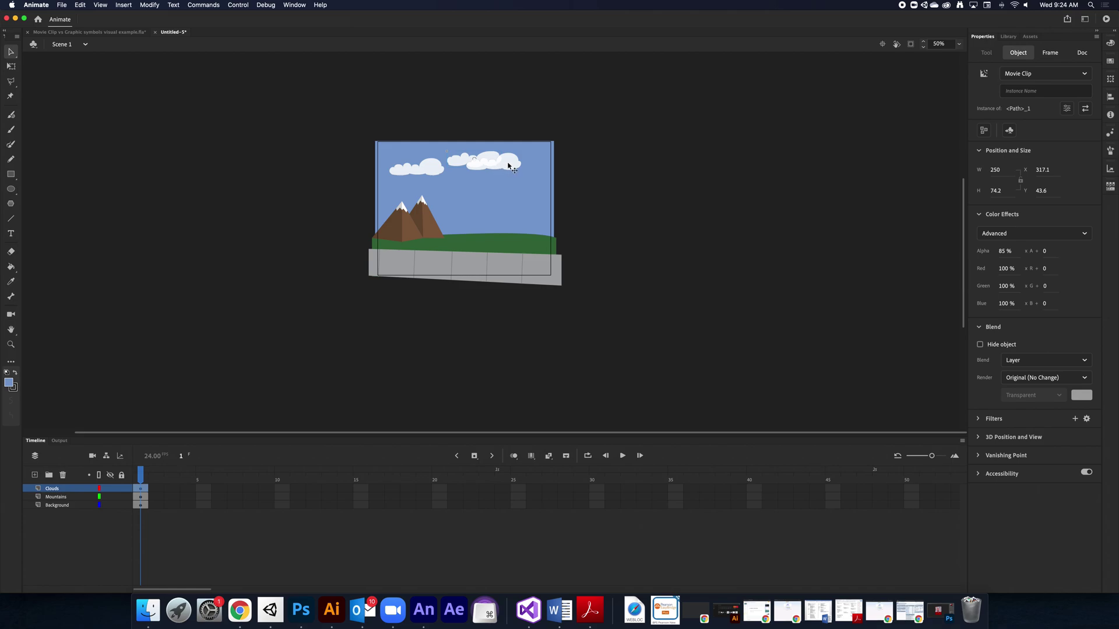
{"action": "left_click", "coordinate": [456, 162]}
{"action": "left_click", "coordinate": [429, 169]}
{"action": "key", "text": "Escape"}
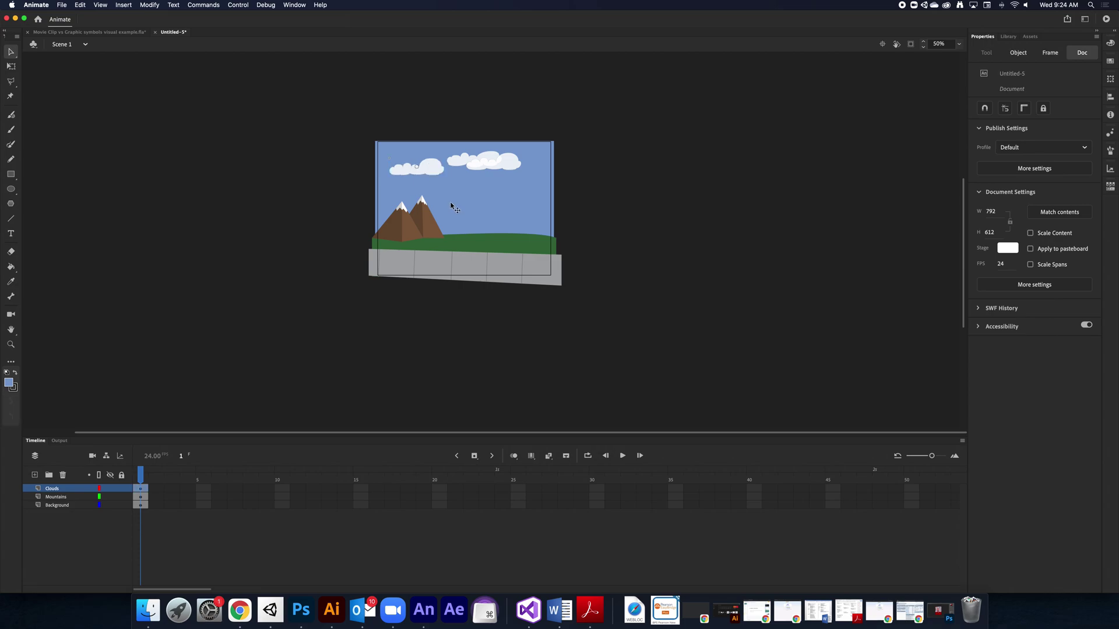
Duplicate the cloud above the mountains and place the copy across the stage's left edge, at about X -121, Y 92
{"action": "left_click_drag", "start_coordinate": [426, 168], "coordinate": [539, 174]}
{"action": "left_click_drag", "start_coordinate": [487, 182], "coordinate": [392, 175]}
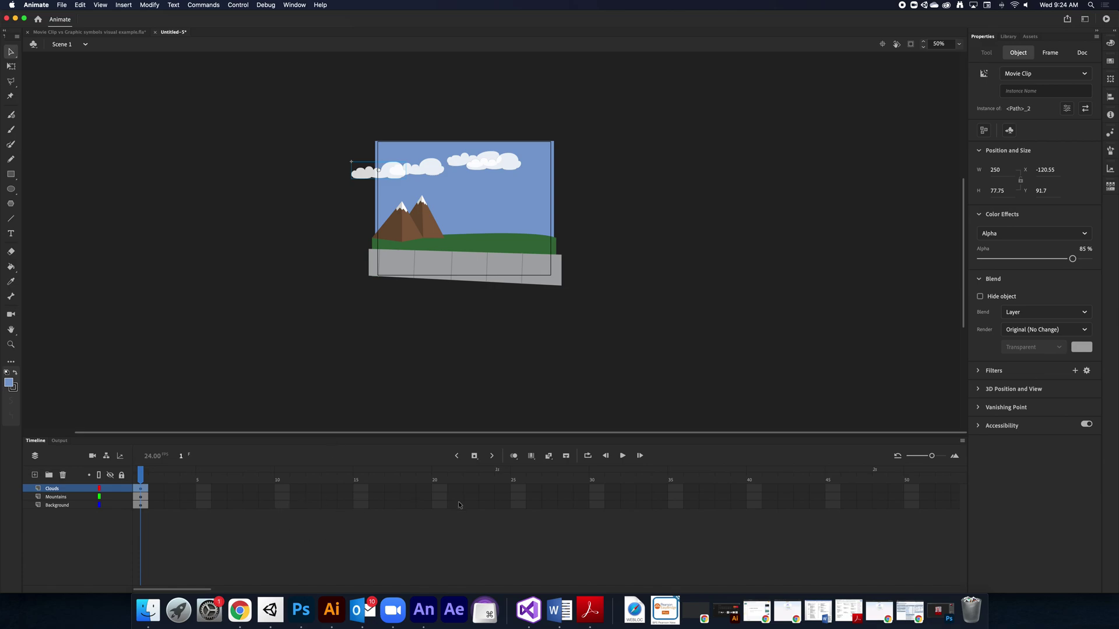
Extend the Clouds, Mountains and Background layers to frame 72
{"action": "scroll", "coordinate": [458, 505], "scroll_direction": "right", "scroll_amount": 3}
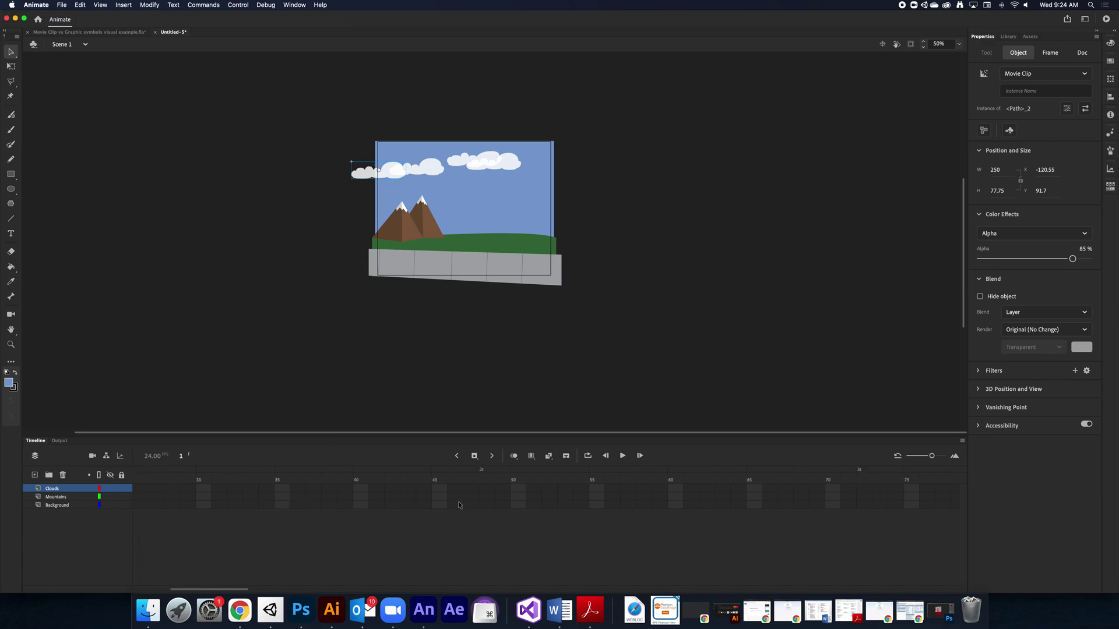
{"action": "left_click", "coordinate": [864, 488]}
{"action": "left_click_drag", "start_coordinate": [865, 503], "coordinate": [865, 506]}
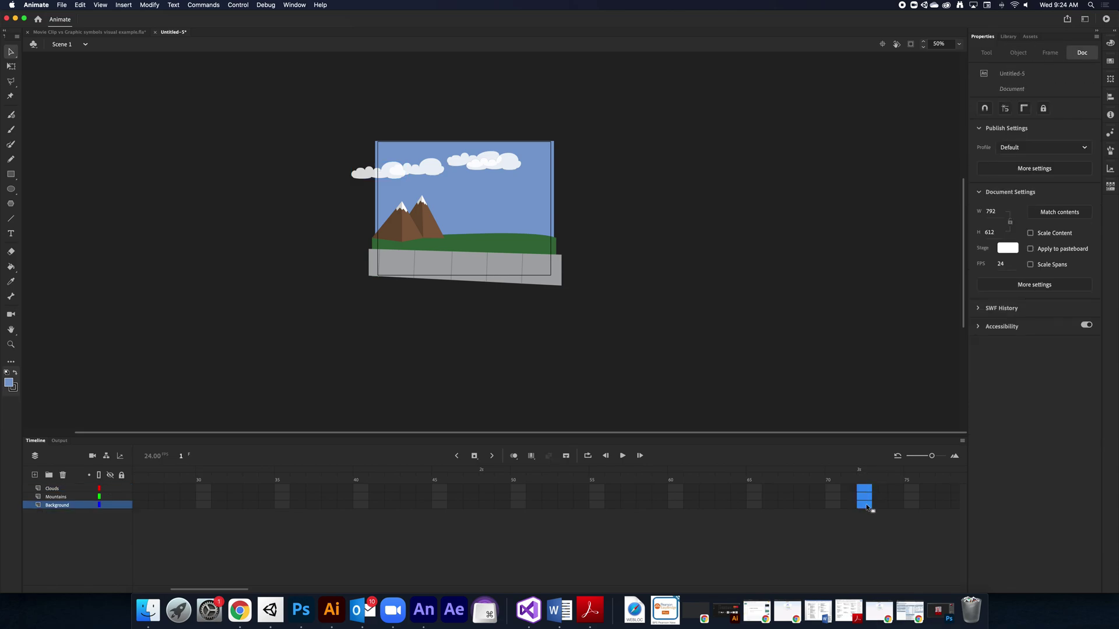
{"action": "key", "text": "F5"}
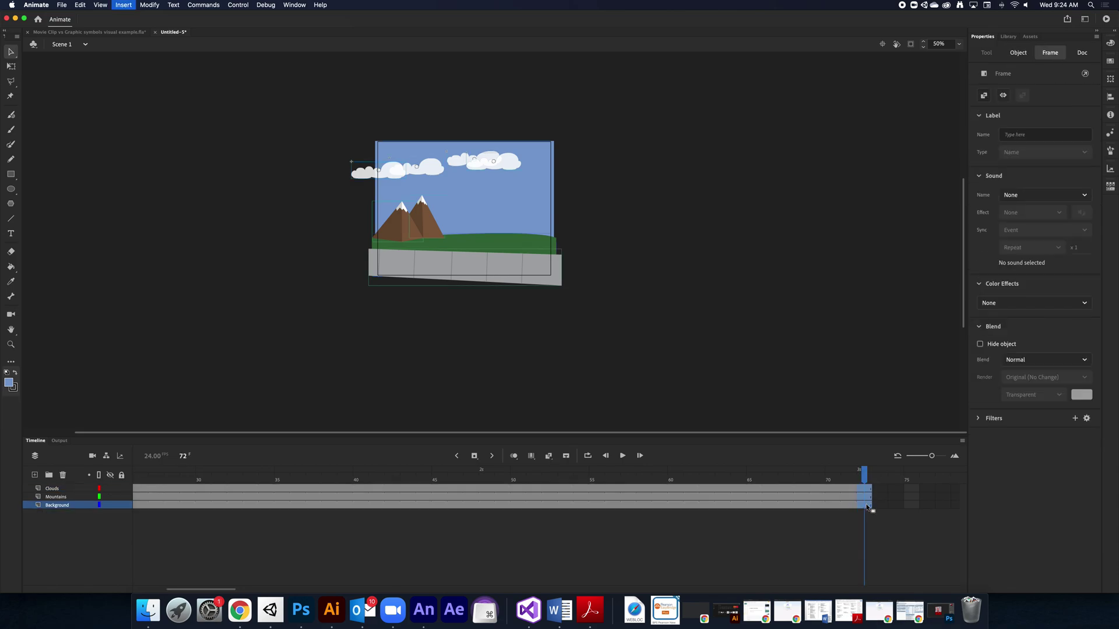
{"action": "scroll", "coordinate": [268, 490], "scroll_direction": "left", "scroll_amount": 5}
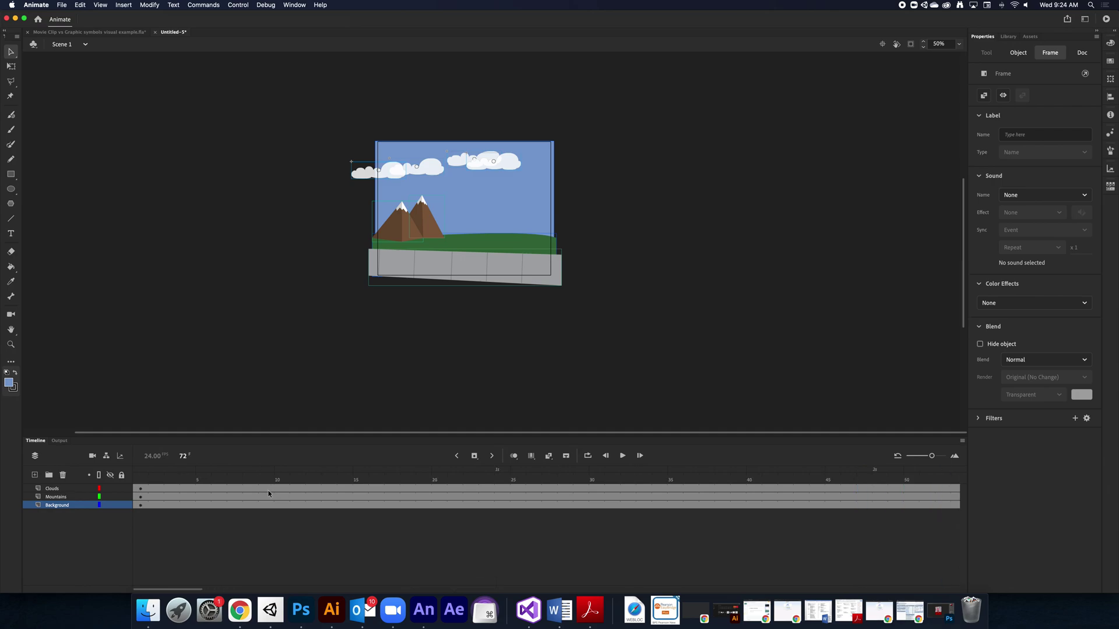
Add two new layers above the Clouds layer and name them Clouds2 and Clouds_3, from lower to upper
{"action": "left_click", "coordinate": [346, 488]}
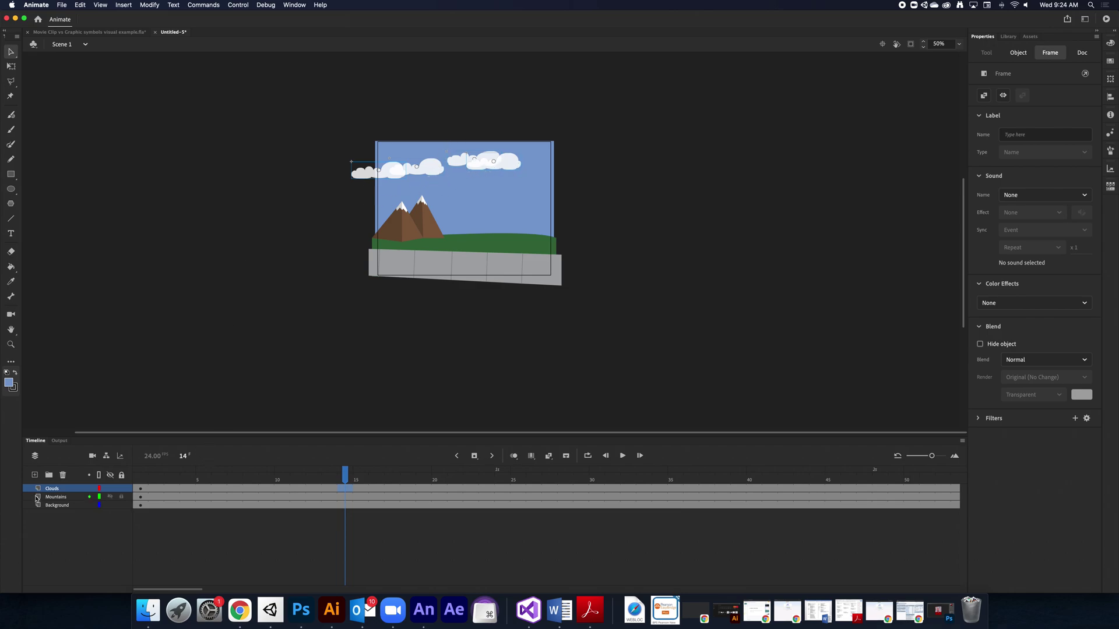
{"action": "left_click", "coordinate": [34, 475]}
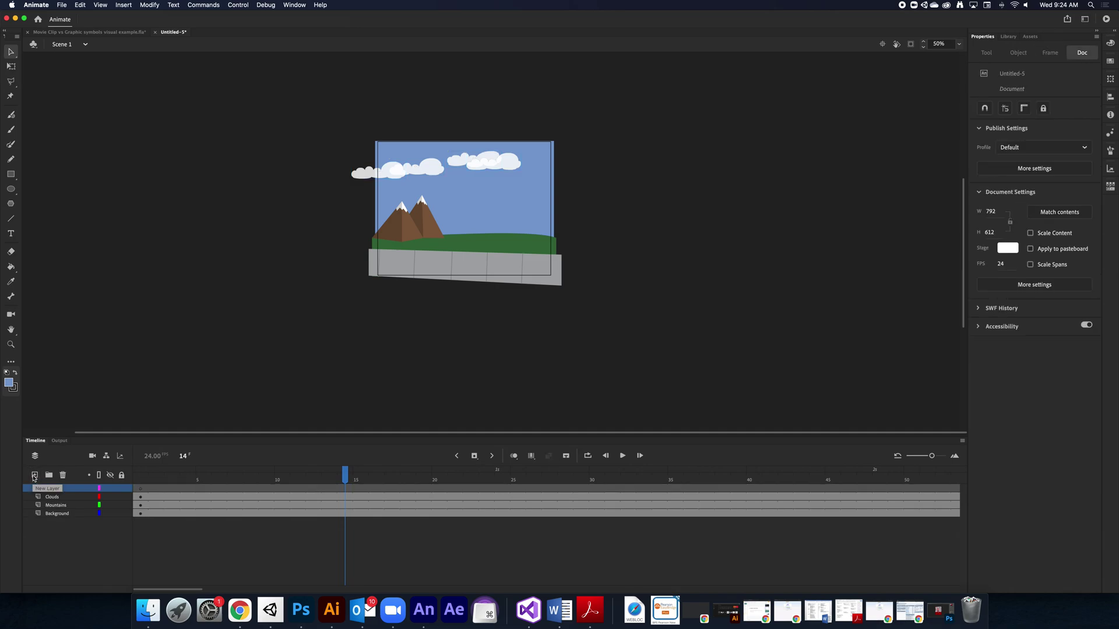
{"action": "left_click", "coordinate": [34, 475]}
{"action": "left_click", "coordinate": [58, 497]}
{"action": "double_click", "coordinate": [59, 496]}
{"action": "type", "text": "Clouds2"}
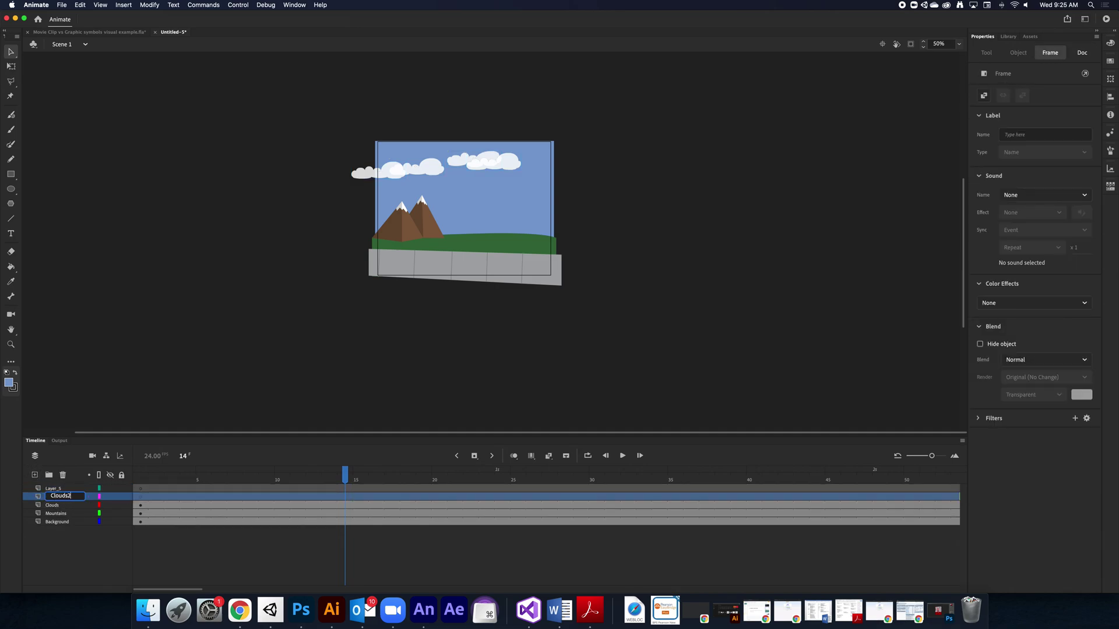
{"action": "double_click", "coordinate": [53, 488]}
{"action": "type", "text": "C"}
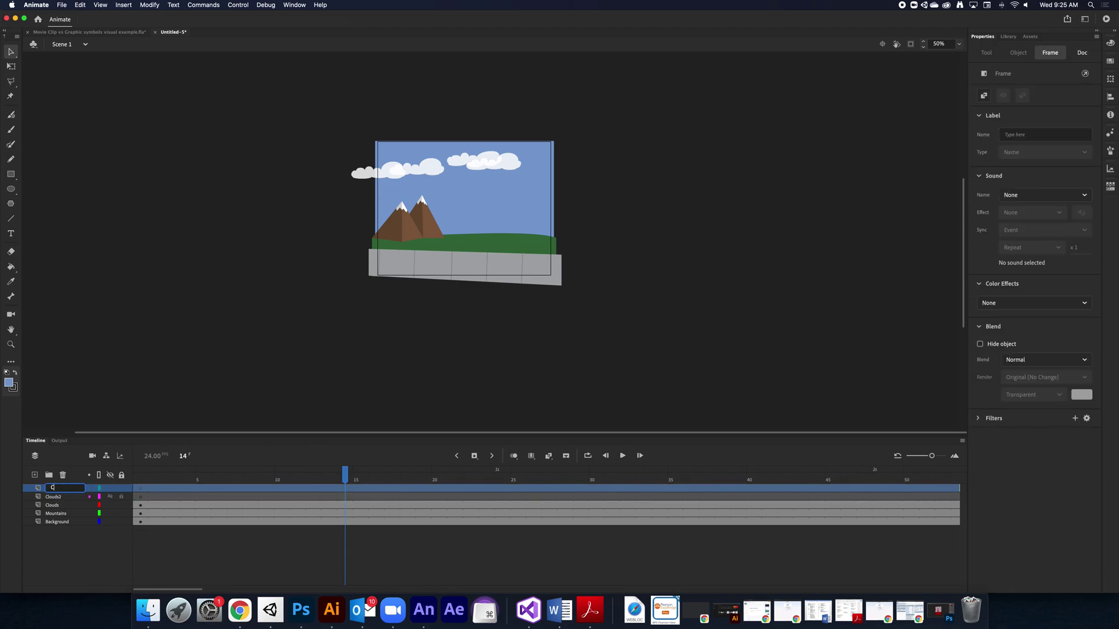
{"action": "key", "text": "Return"}
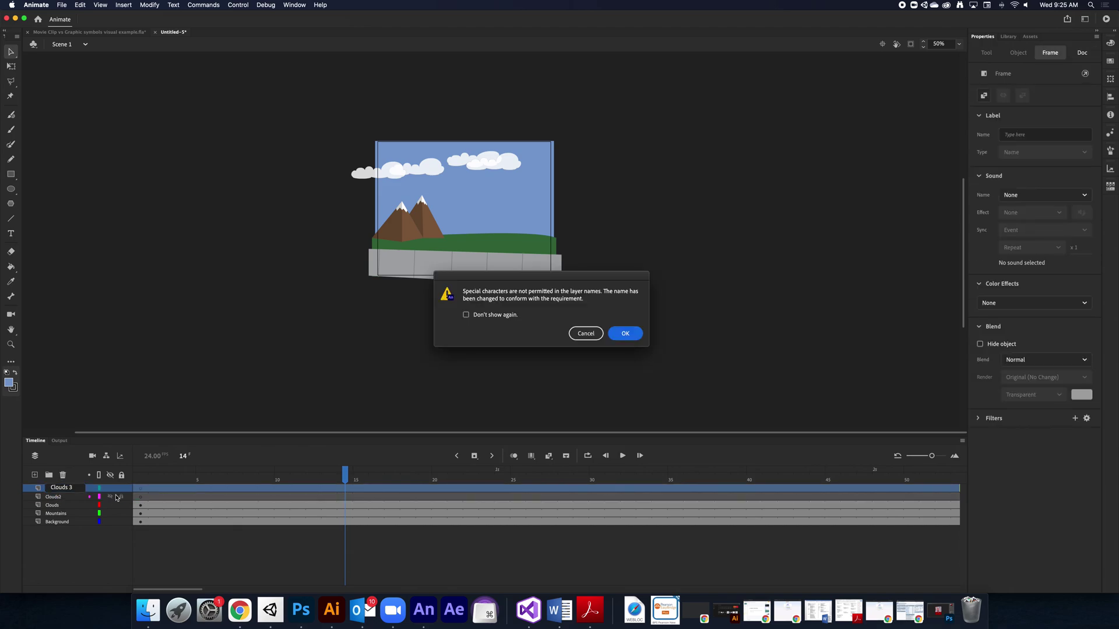
{"action": "left_click", "coordinate": [630, 336]}
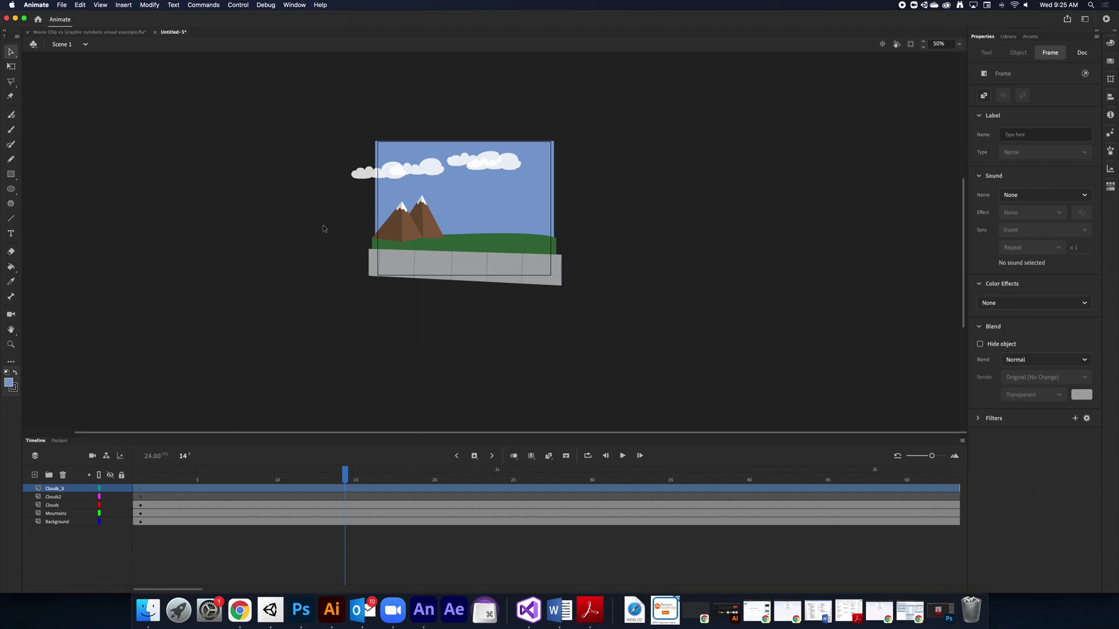
Move the two clouds near the stage's left edge from the Clouds layer to the Clouds2 layer, keeping their position
{"action": "left_click", "coordinate": [420, 169]}
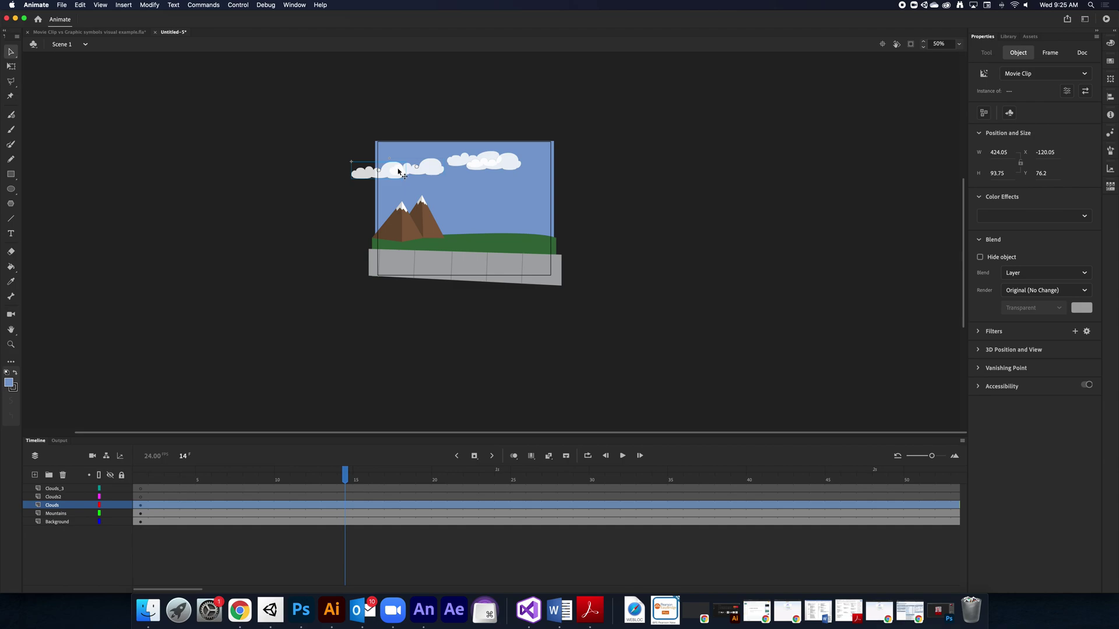
{"action": "key", "text": "Delete"}
{"action": "left_click", "coordinate": [63, 497]}
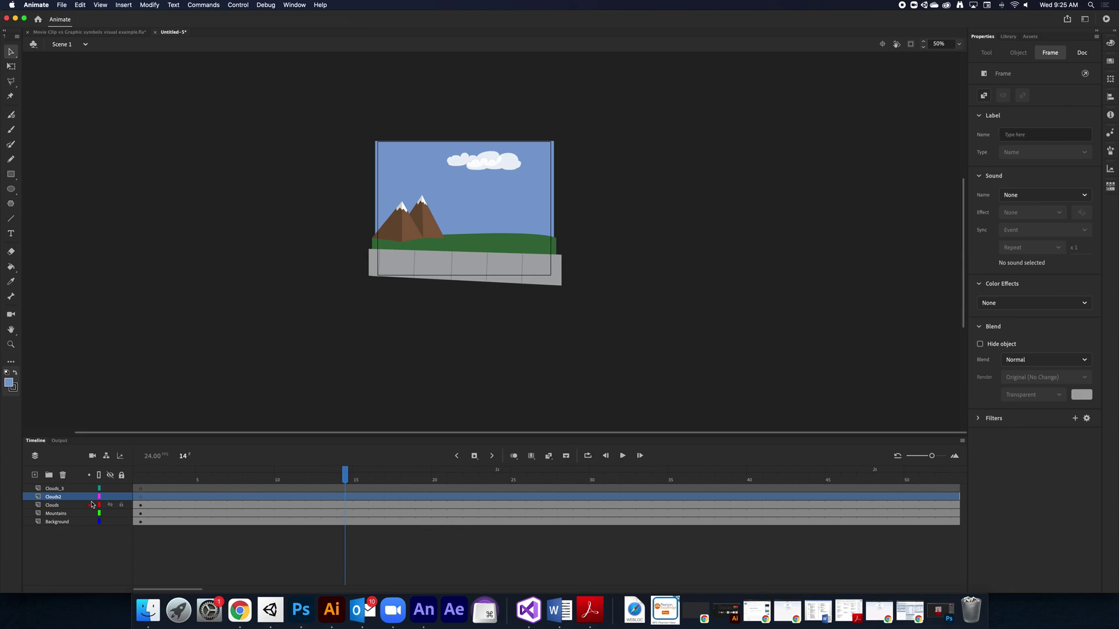
{"action": "key", "text": "super+shift+v"}
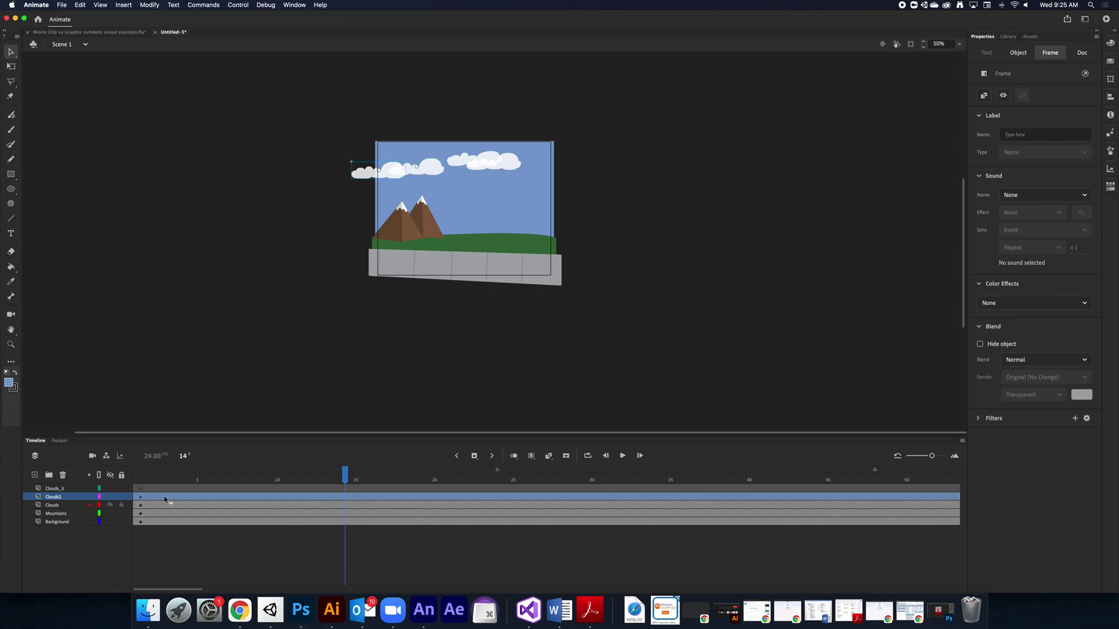
Paste a copy of the cloud onto the Clouds_3 layer and place it across the stage's right edge, at about X 647, Y 107
{"action": "left_click", "coordinate": [518, 167]}
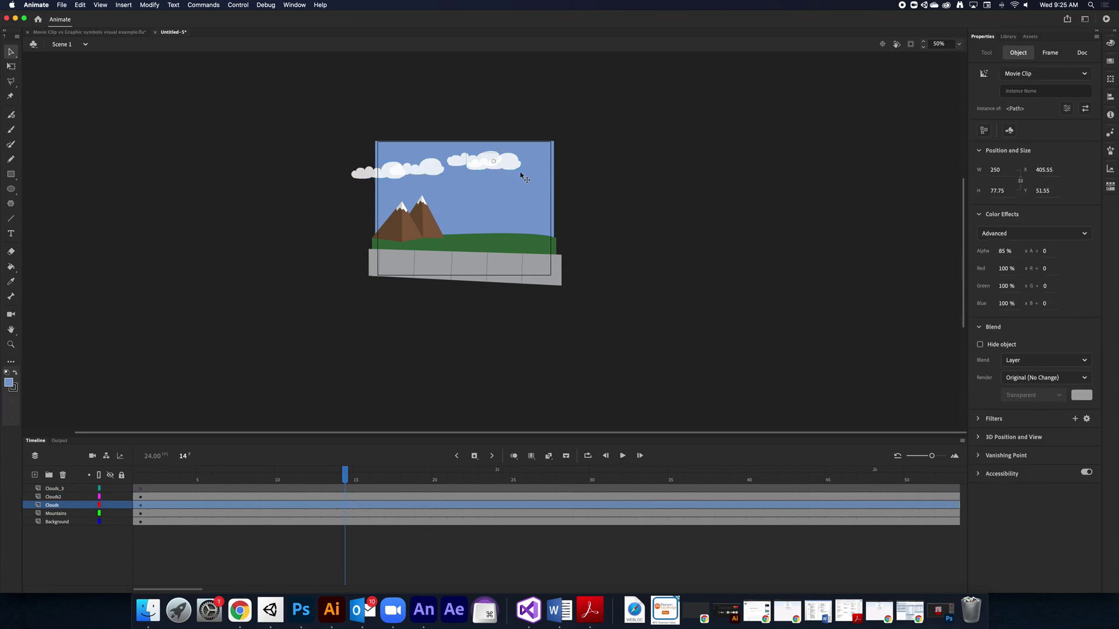
{"action": "left_click", "coordinate": [68, 490]}
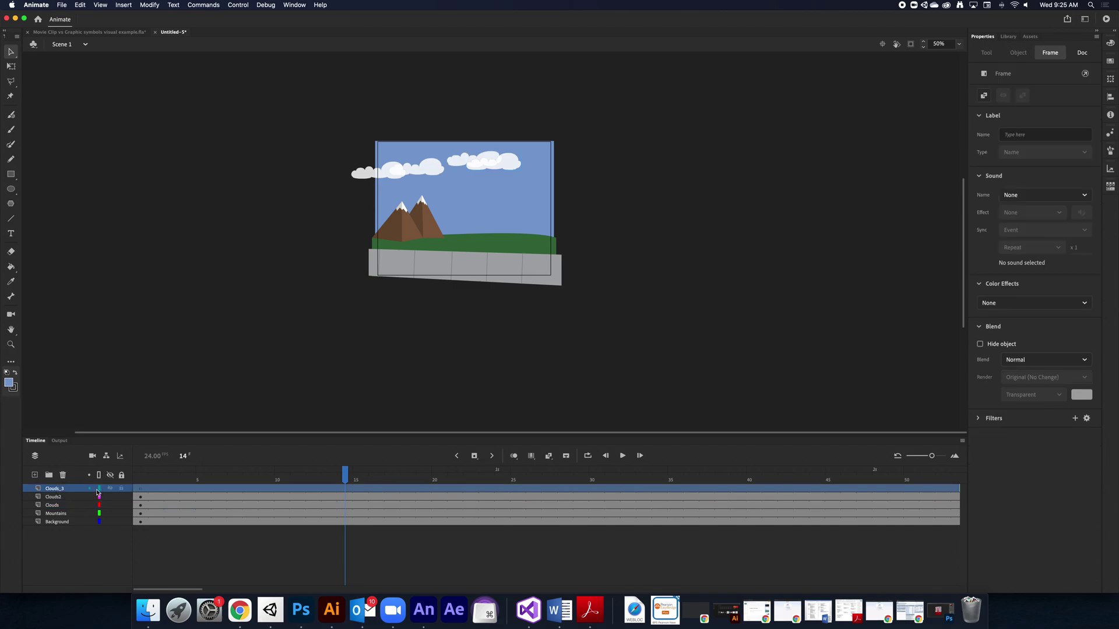
{"action": "key", "text": "super+v"}
{"action": "left_click_drag", "start_coordinate": [514, 248], "coordinate": [561, 175]}
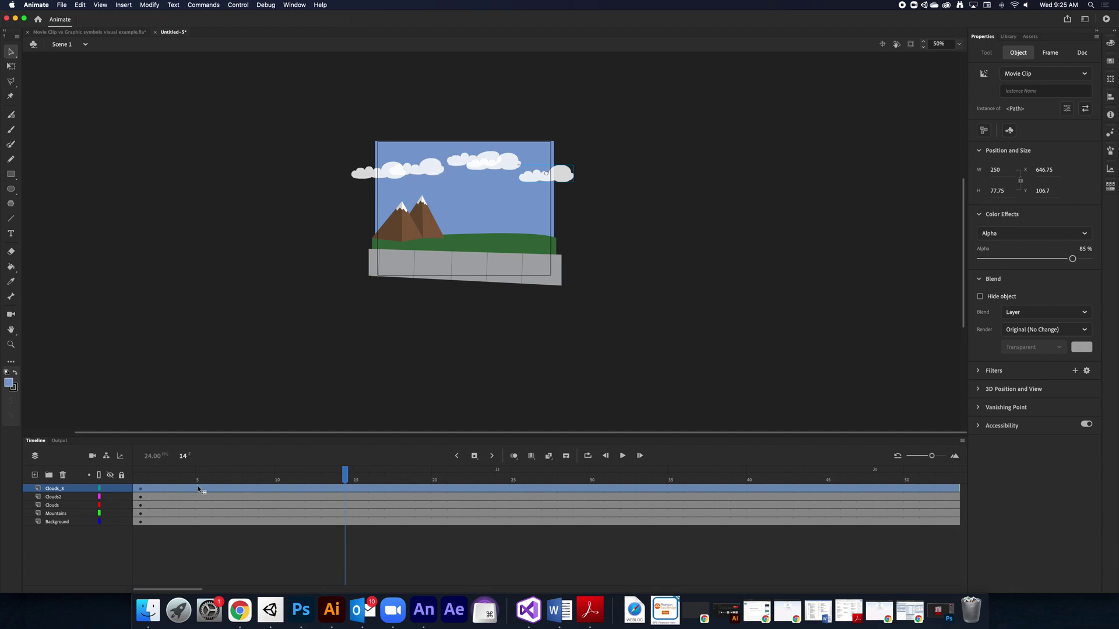
Convert the two clouds on the Clouds2 layer into one graphic symbol named Clouds2
{"action": "left_click", "coordinate": [318, 489]}
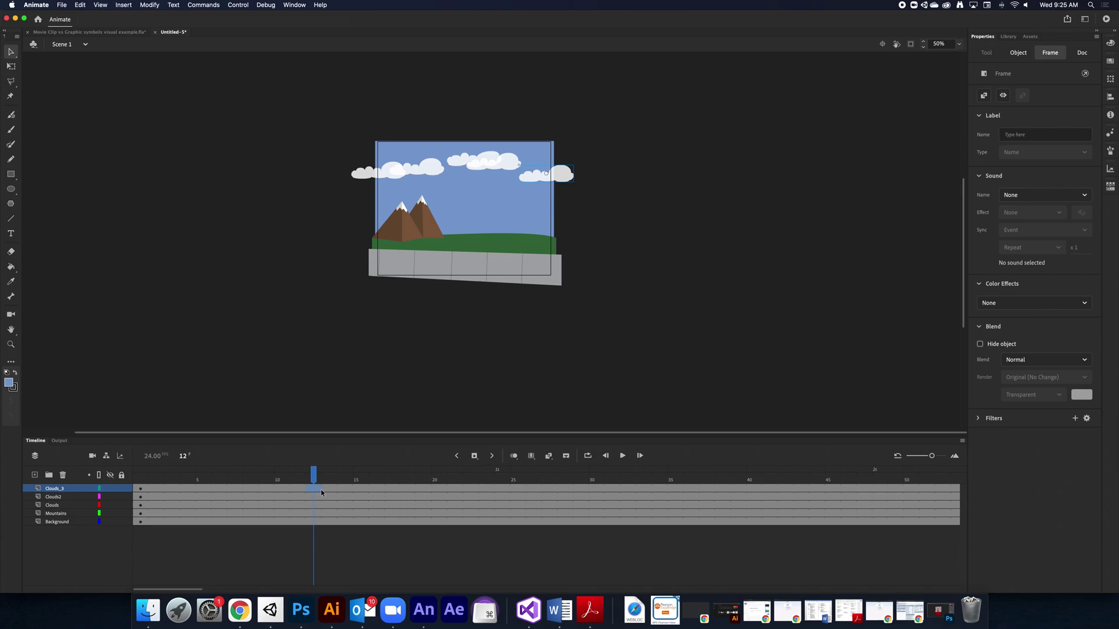
{"action": "left_click", "coordinate": [388, 170]}
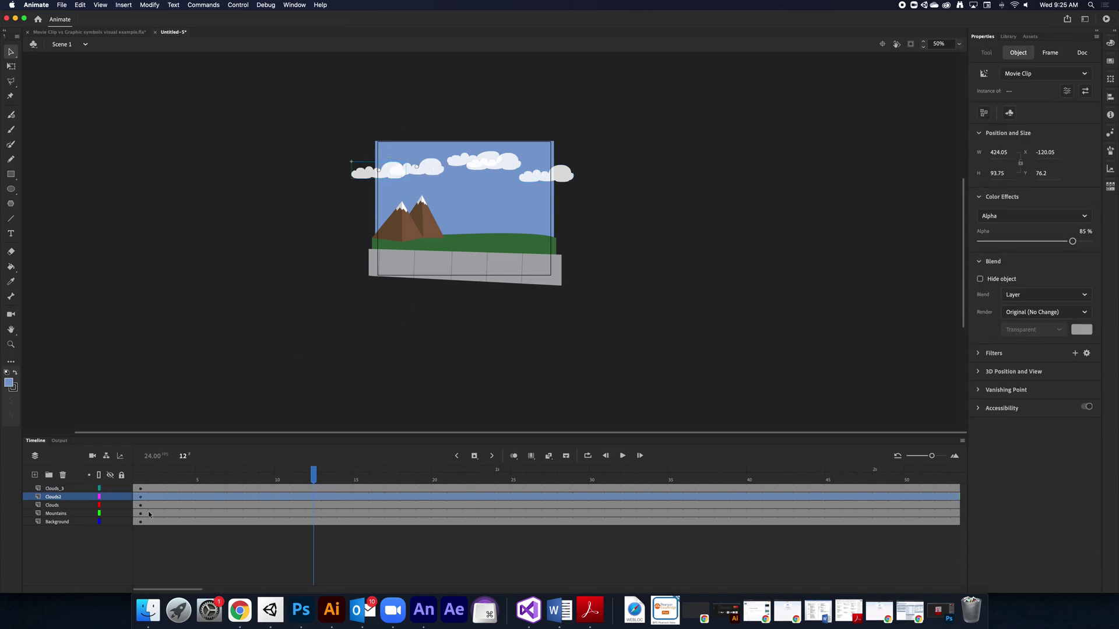
{"action": "left_click", "coordinate": [114, 380]}
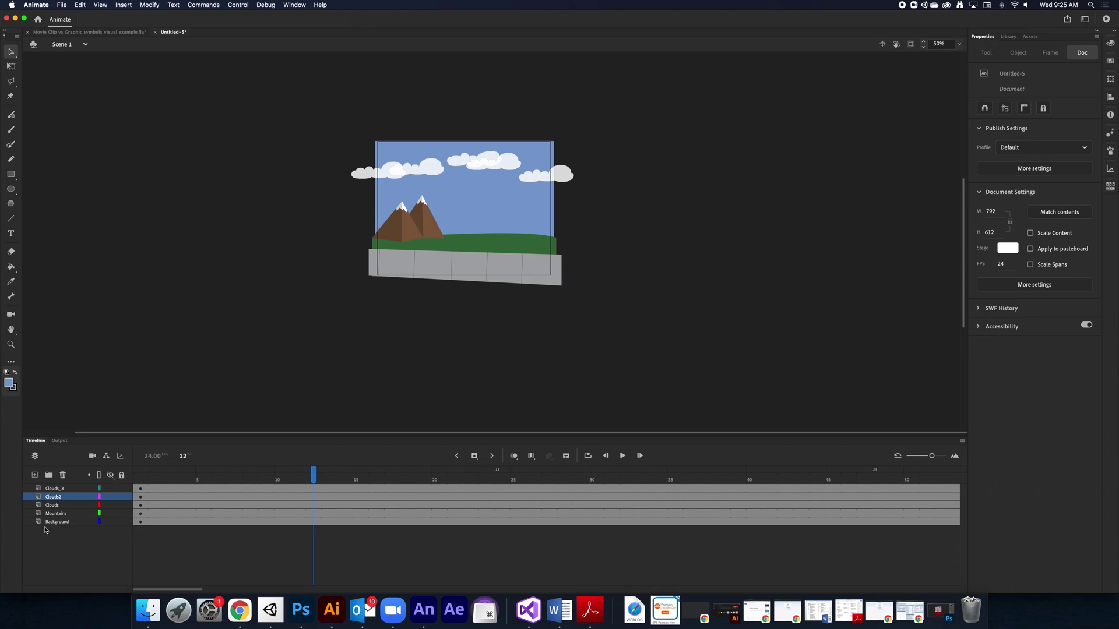
{"action": "left_click", "coordinate": [55, 499]}
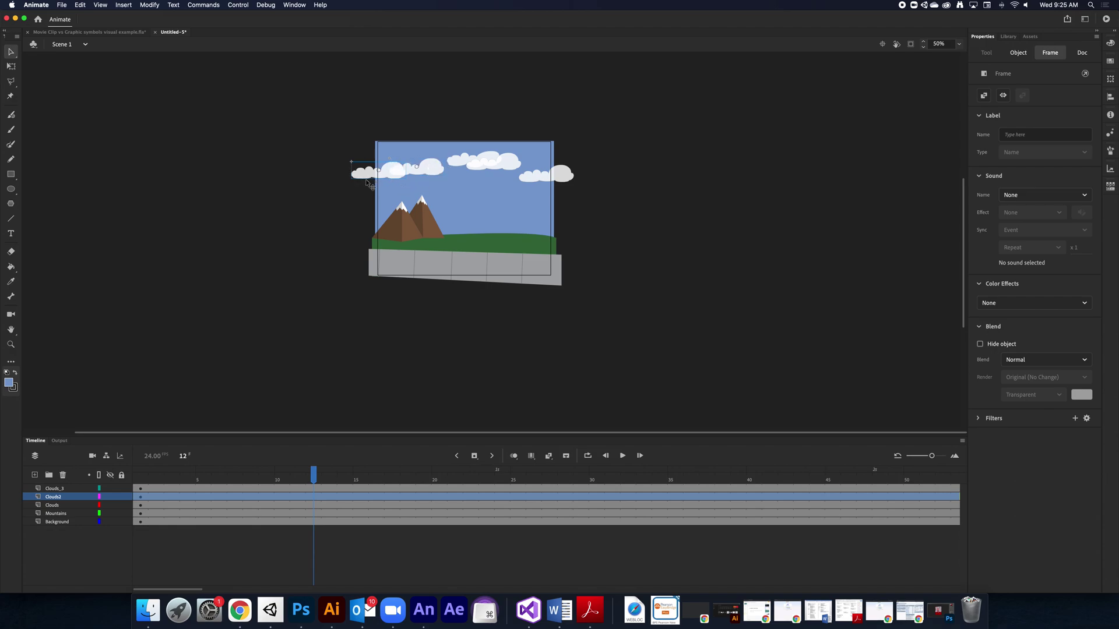
{"action": "scroll", "coordinate": [368, 184], "scroll_direction": "down", "scroll_amount": 3}
{"action": "left_click", "coordinate": [150, 5]}
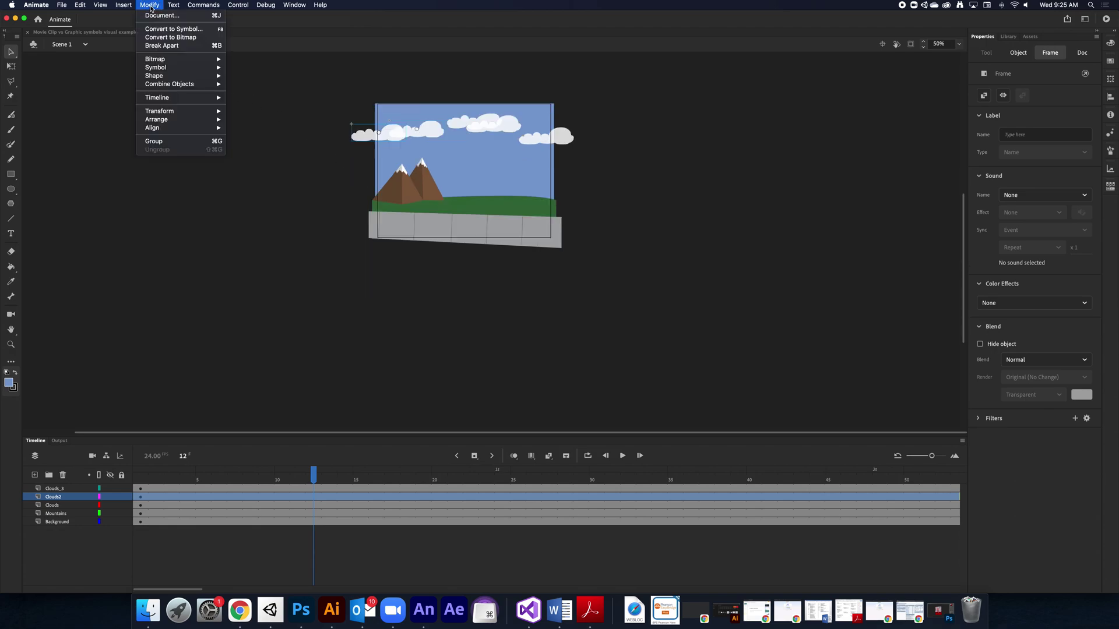
{"action": "left_click", "coordinate": [162, 29]}
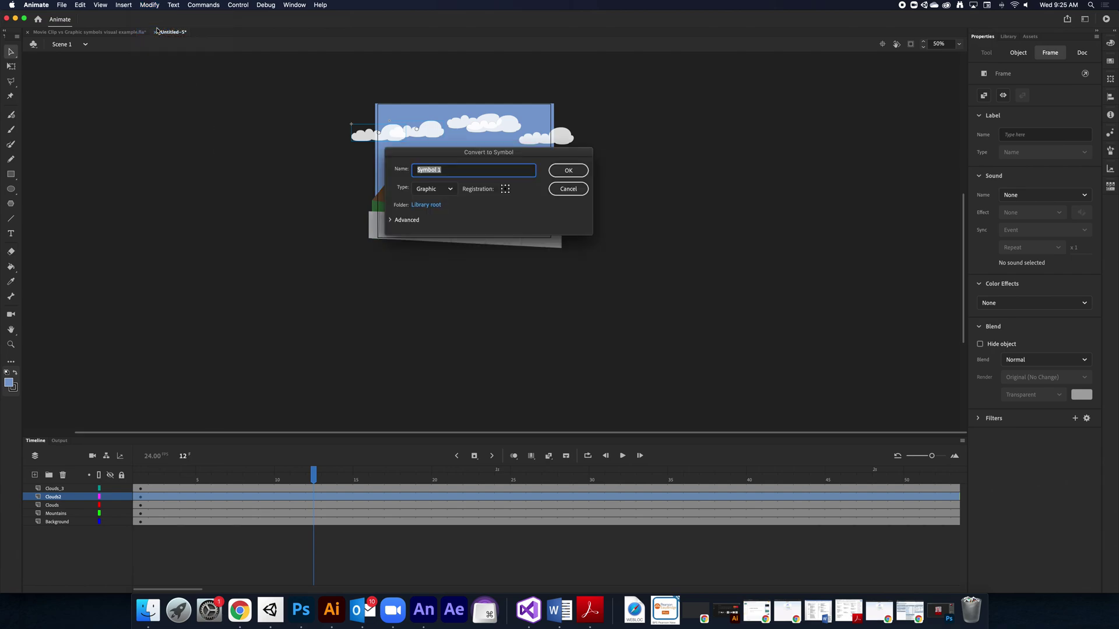
{"action": "key", "text": "BackSpace"}
{"action": "type", "text": "Clouds2"}
{"action": "left_click", "coordinate": [581, 173]}
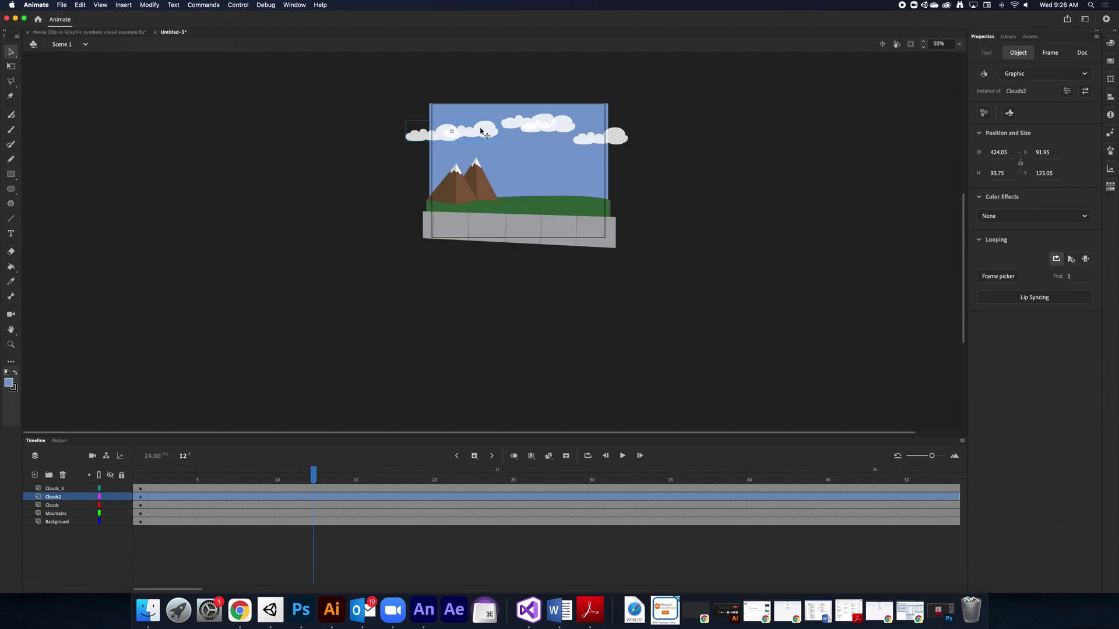
Nudge the Clouds2 symbol to about X 84, Y 131 and create a motion tween on its layer
{"action": "left_click_drag", "start_coordinate": [480, 131], "coordinate": [478, 133]}
{"action": "right_click", "coordinate": [307, 499]}
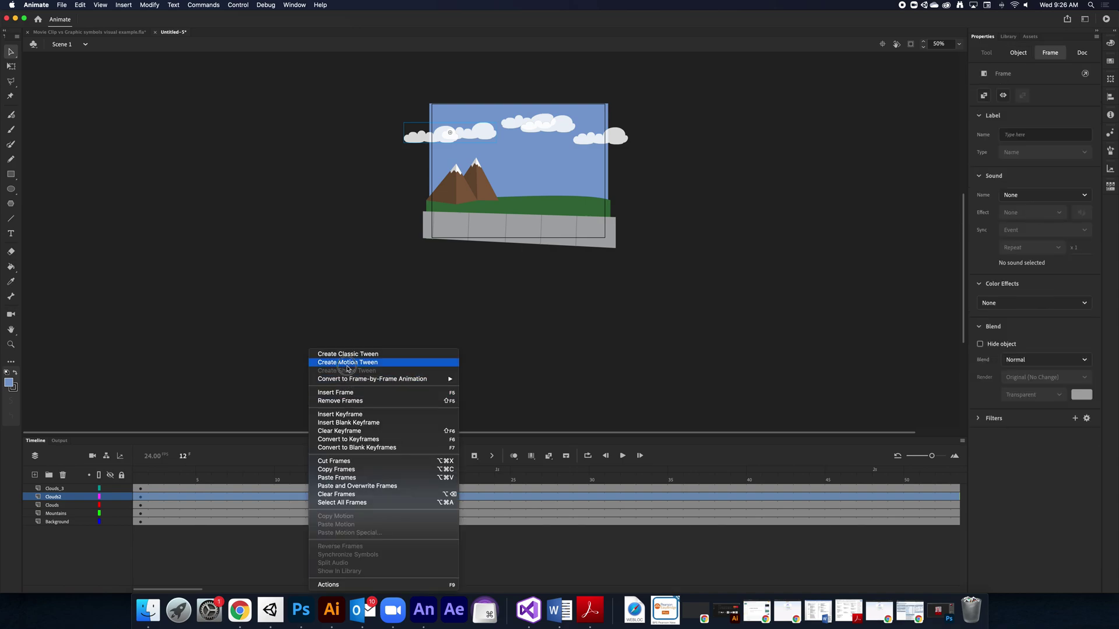
{"action": "left_click", "coordinate": [347, 362]}
At frame 72, move the Clouds2 symbol off the stage's left edge, to about X -226, Y 151
{"action": "left_click_drag", "start_coordinate": [313, 470], "coordinate": [637, 473]}
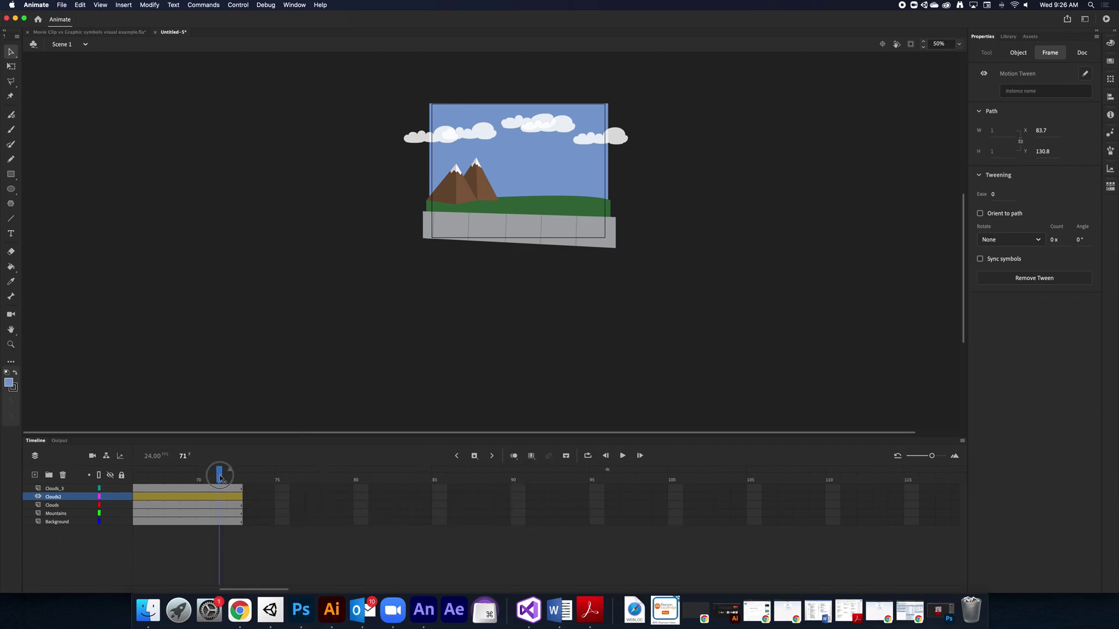
{"action": "left_click", "coordinate": [236, 496]}
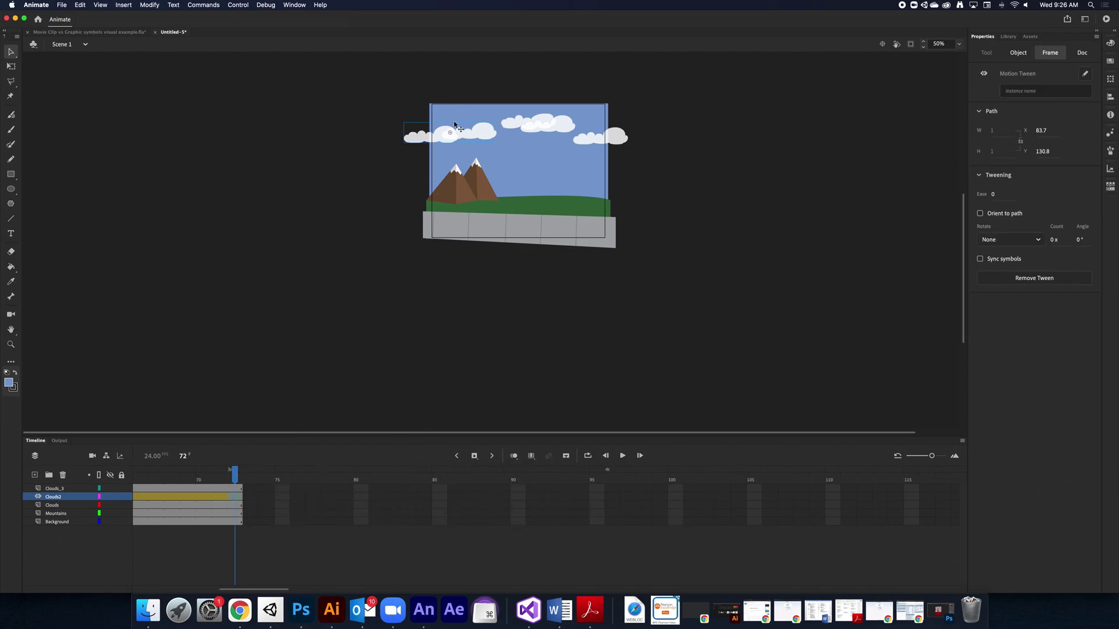
{"action": "left_click_drag", "start_coordinate": [481, 137], "coordinate": [412, 139]}
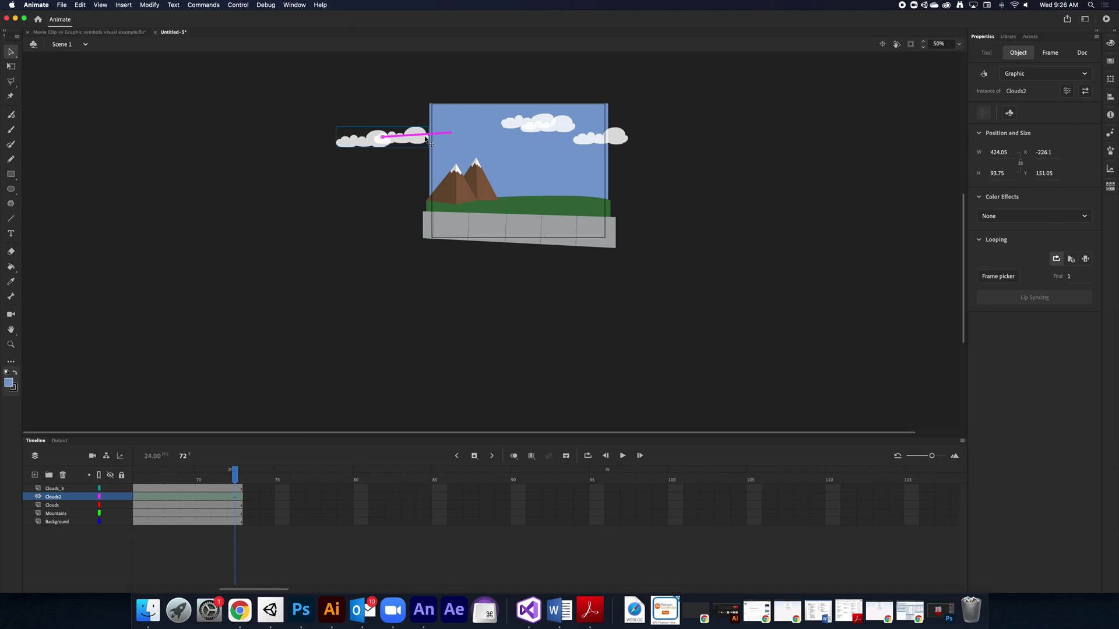
Bend the Clouds2 motion path slightly downward into a gentle curve
{"action": "key", "text": "super+equal"}
{"action": "key", "text": "super+equal"}
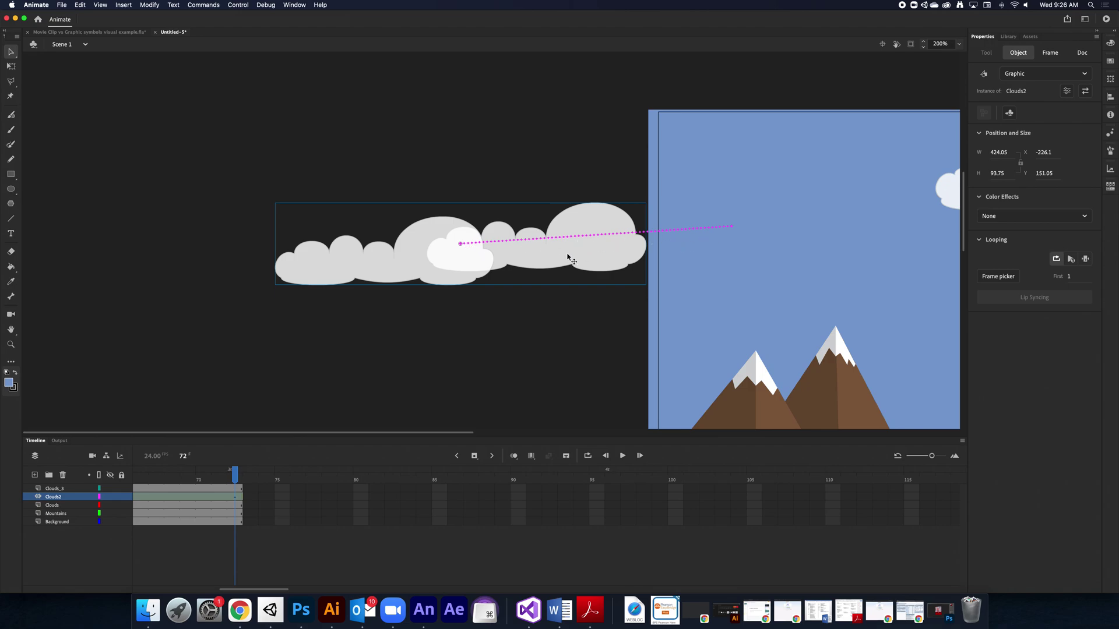
{"action": "left_click_drag", "start_coordinate": [598, 235], "coordinate": [600, 239]}
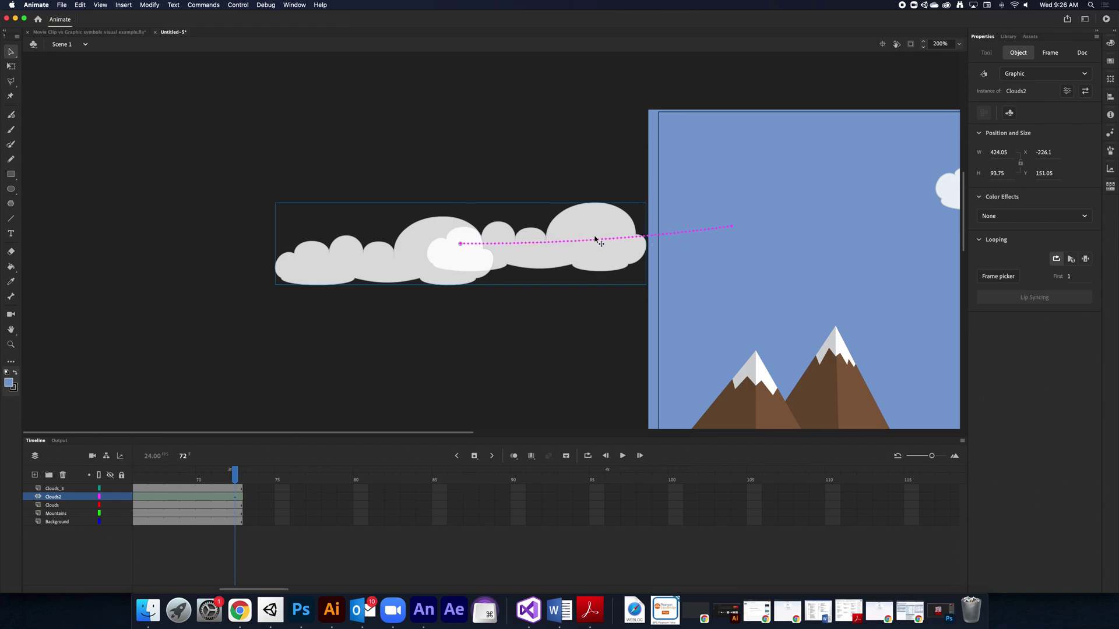
{"action": "left_click_drag", "start_coordinate": [595, 244], "coordinate": [578, 244]}
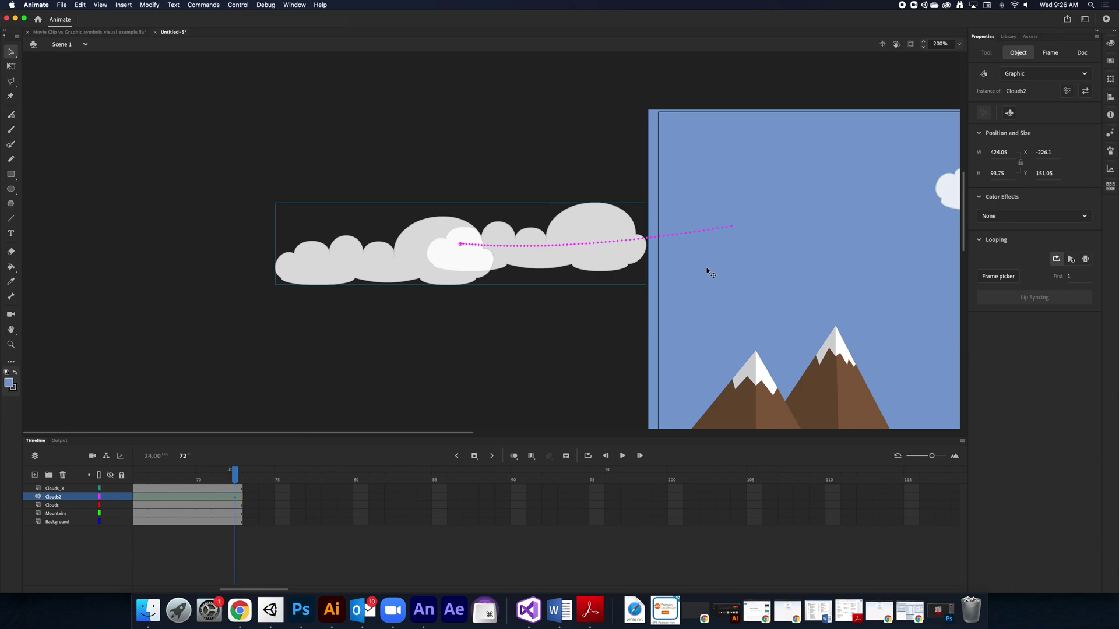
Convert the two overlapping clouds on the Clouds layer into one graphic symbol named Clouds1
{"action": "scroll", "coordinate": [708, 268], "scroll_direction": "right", "scroll_amount": 10}
{"action": "scroll", "coordinate": [707, 270], "scroll_direction": "right", "scroll_amount": 3}
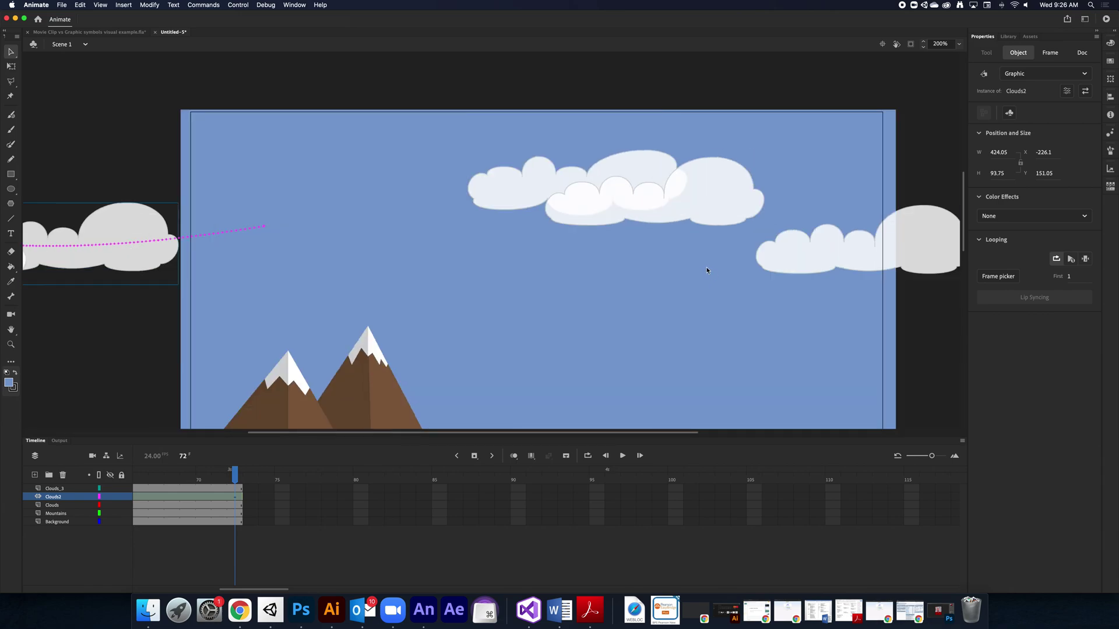
{"action": "left_click", "coordinate": [651, 184]}
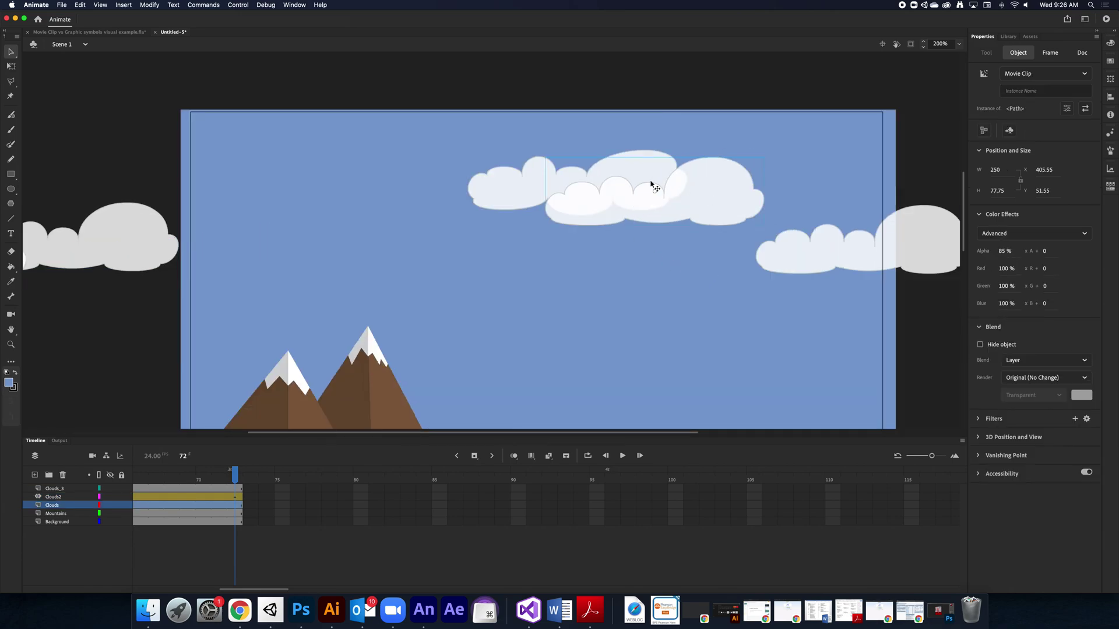
{"action": "left_click", "coordinate": [513, 192], "text": "shift"}
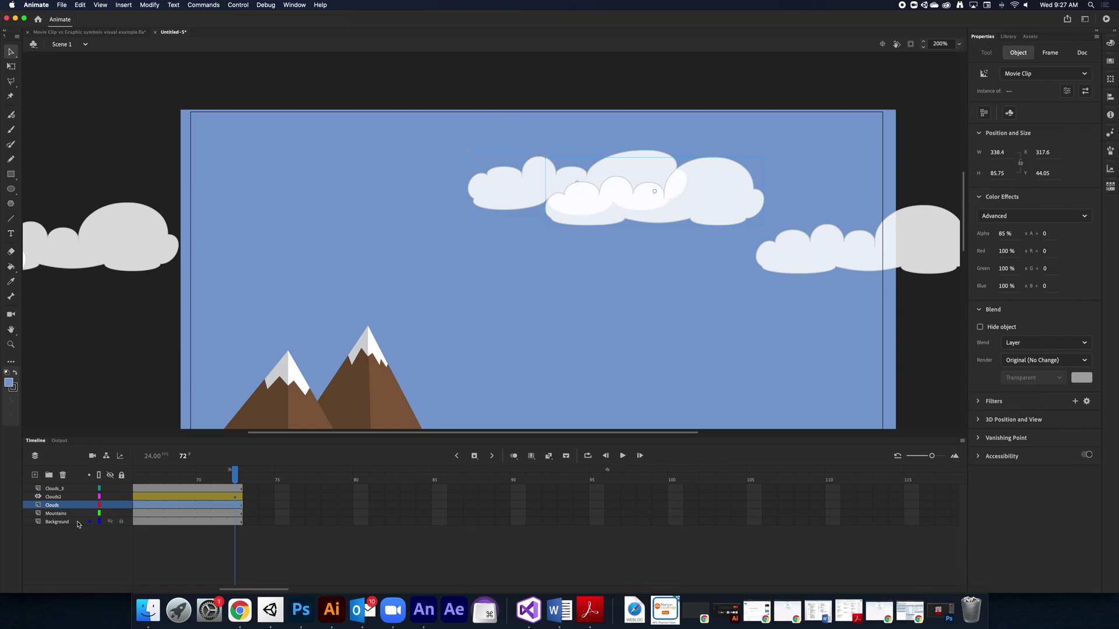
{"action": "left_click", "coordinate": [150, 4]}
{"action": "left_click", "coordinate": [158, 28]}
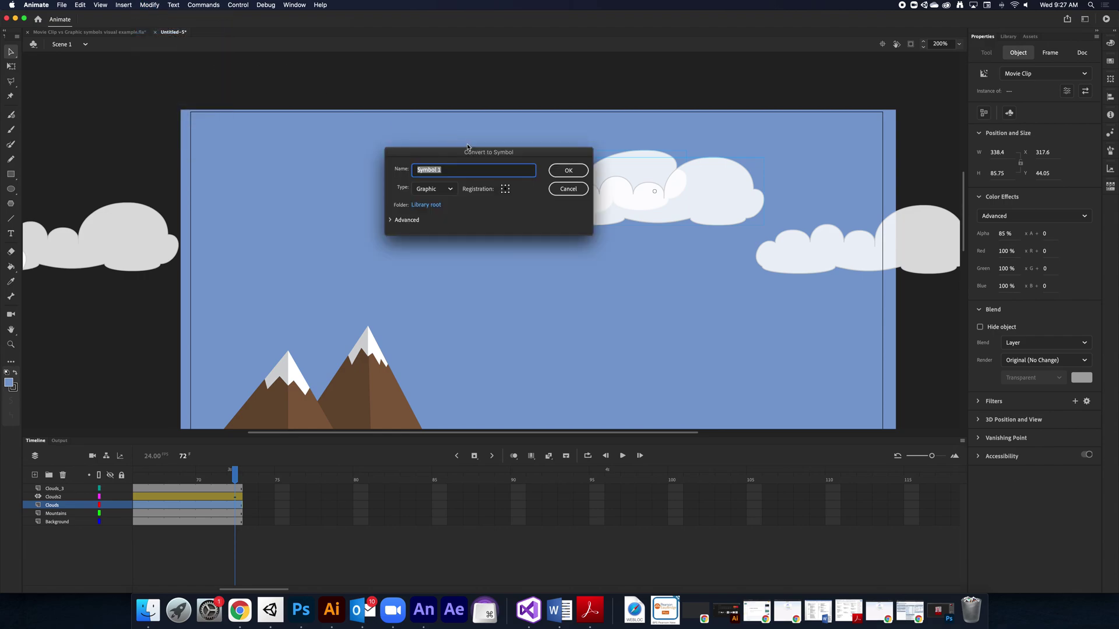
{"action": "type", "text": "Clouds1"}
{"action": "left_click", "coordinate": [569, 173]}
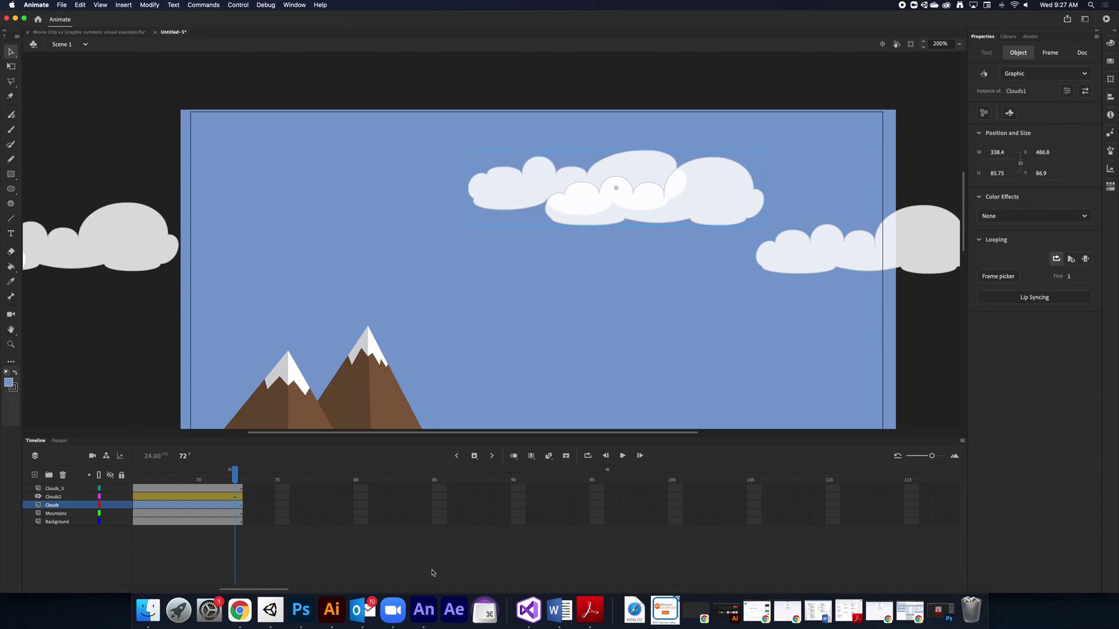
Create a motion tween on the Clouds layer
{"action": "right_click", "coordinate": [196, 509]}
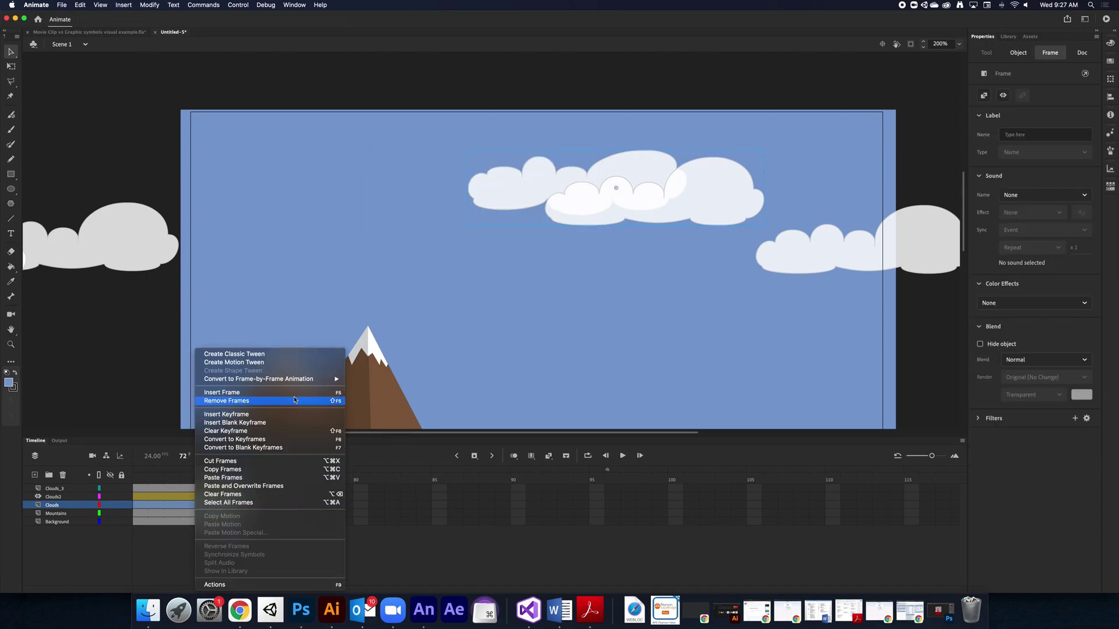
{"action": "left_click", "coordinate": [265, 364]}
{"action": "scroll", "coordinate": [482, 347], "scroll_direction": "down", "scroll_amount": 10}
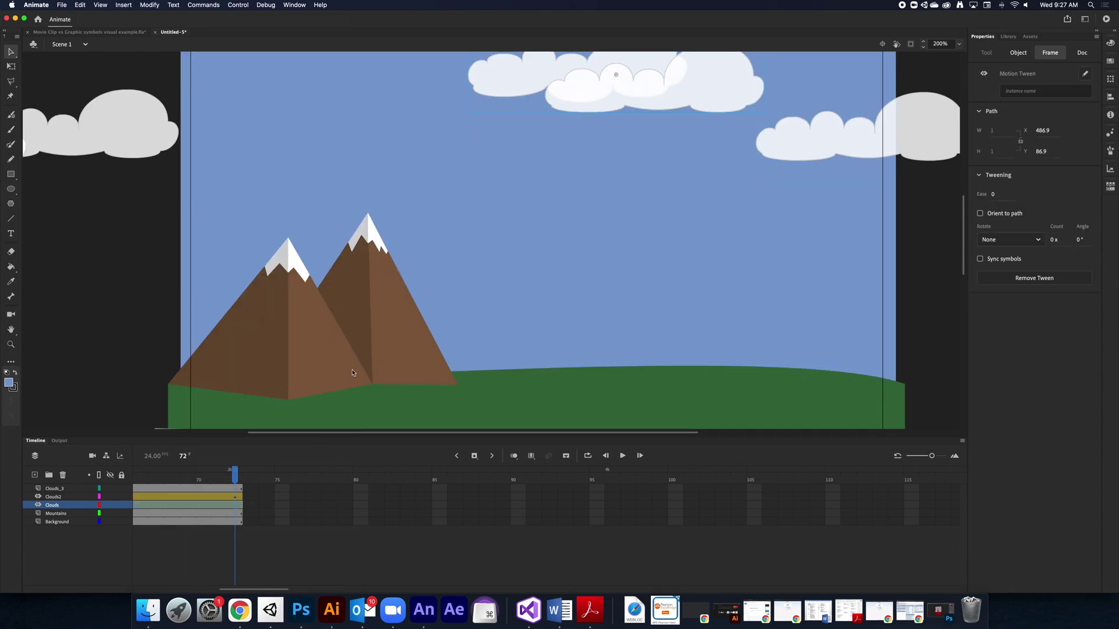
{"action": "scroll", "coordinate": [481, 347], "scroll_direction": "right", "scroll_amount": 5}
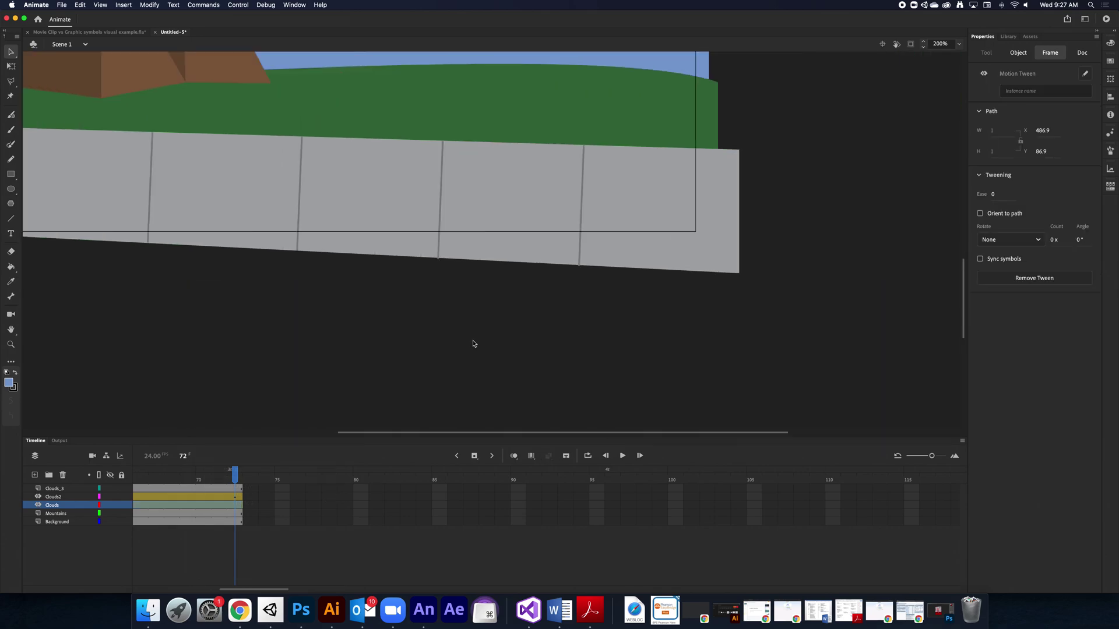
{"action": "scroll", "coordinate": [474, 345], "scroll_direction": "up", "scroll_amount": 10}
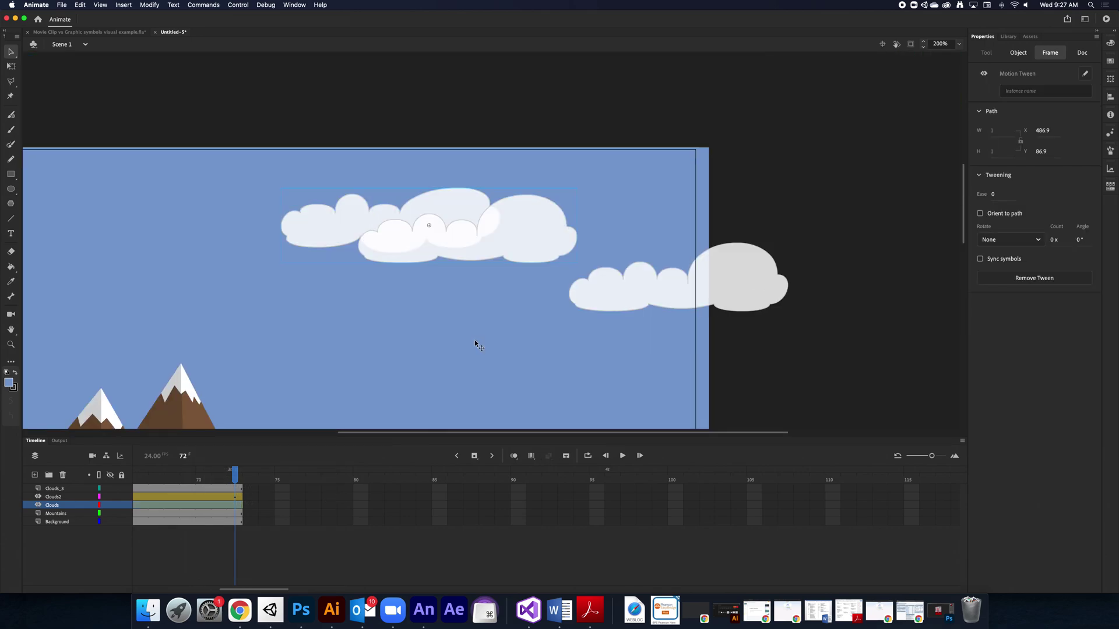
At frame 72, move the Clouds1 symbol left to about X 175, Y 112 and bend its motion path into a gentle curve
{"action": "left_click", "coordinate": [218, 506]}
{"action": "left_click", "coordinate": [233, 507]}
{"action": "left_click", "coordinate": [300, 522]}
{"action": "left_click", "coordinate": [233, 506]}
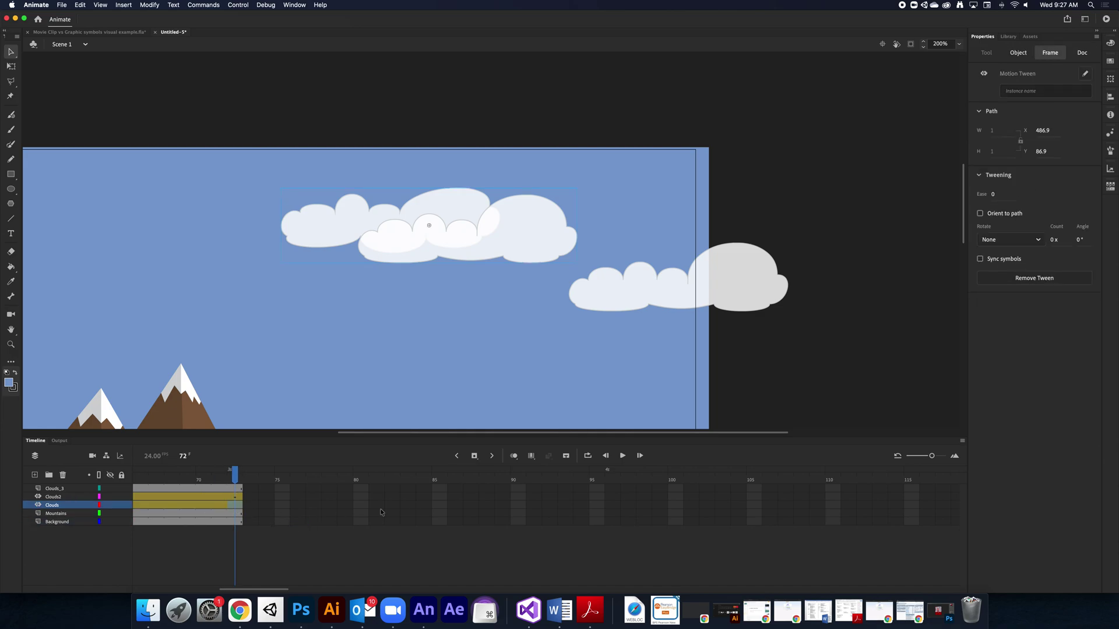
{"action": "key", "text": "super+1"}
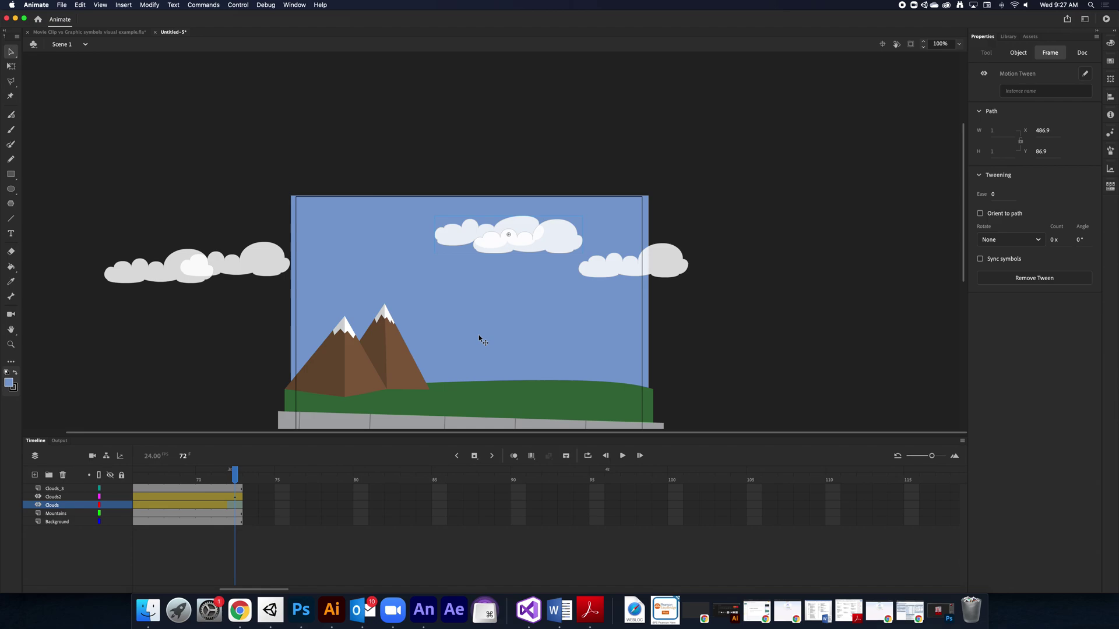
{"action": "left_click_drag", "start_coordinate": [513, 240], "coordinate": [451, 246]}
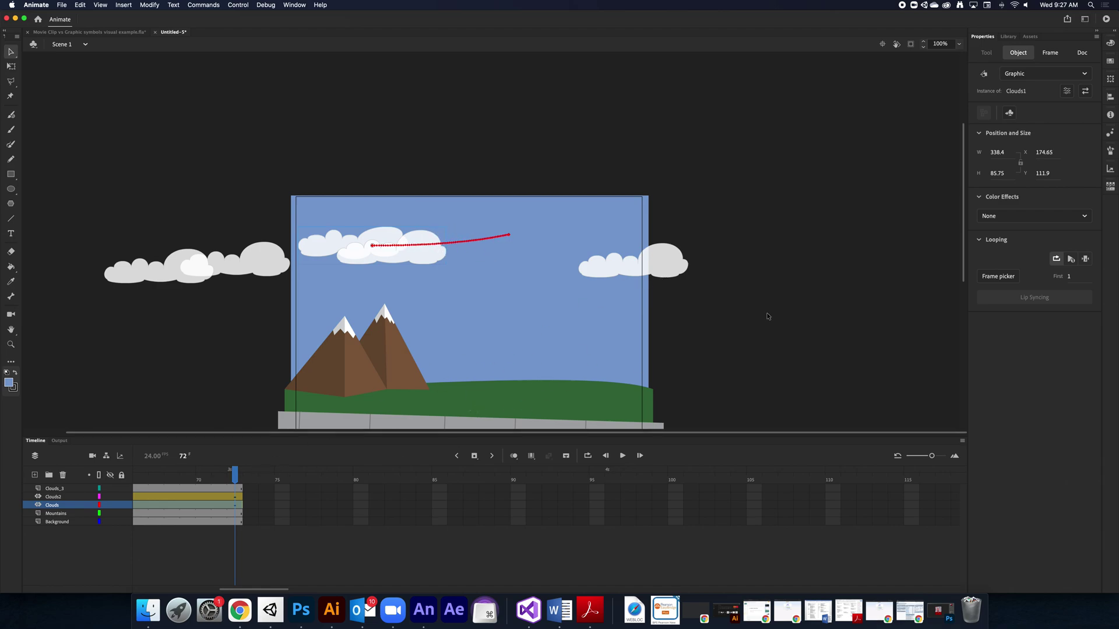
Convert the rightmost cloud on the Clouds_3 layer into a graphic symbol named Clouds3
{"action": "left_click", "coordinate": [685, 274]}
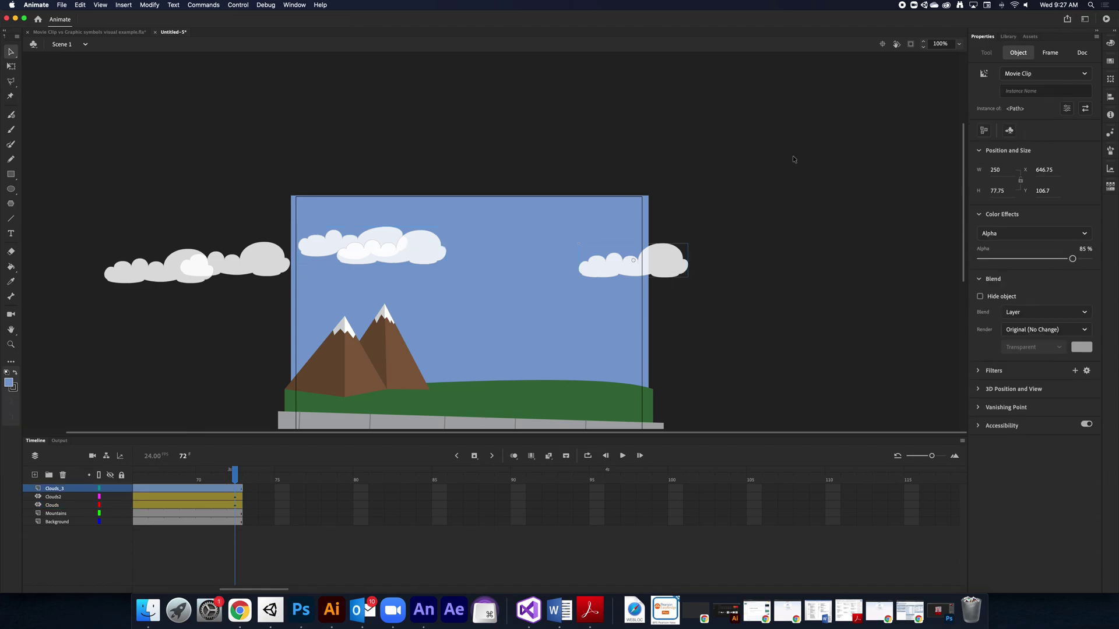
{"action": "left_click", "coordinate": [151, 5]}
{"action": "left_click", "coordinate": [175, 33]}
{"action": "type", "text": "Clouds_3"}
{"action": "key", "text": "Return"}
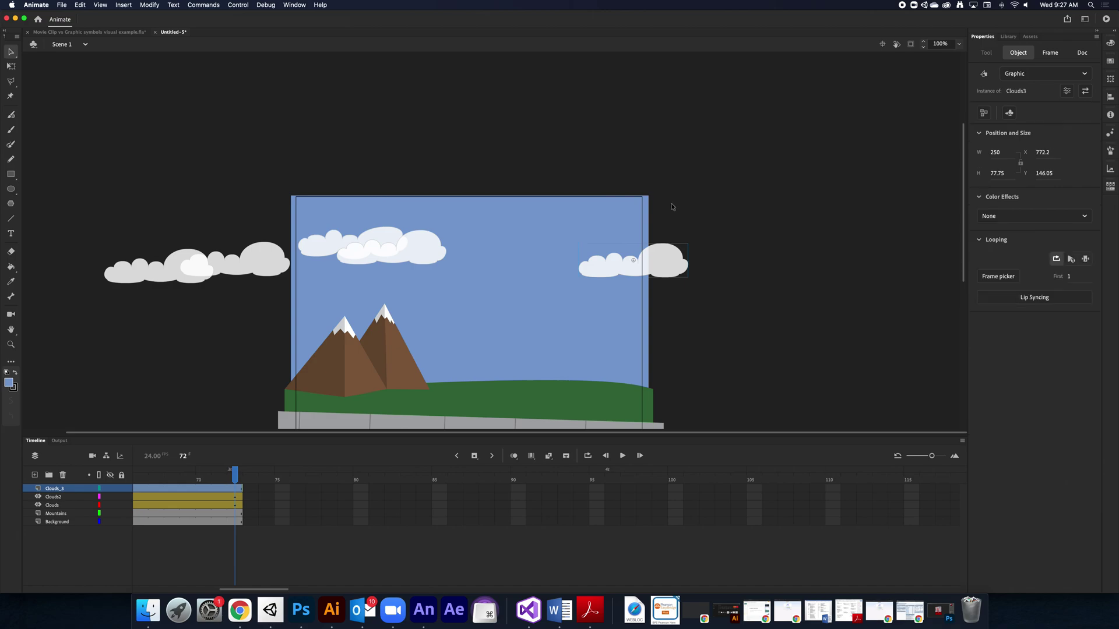
Create a motion tween on the Clouds_3 layer and, at frame 72, move Clouds3 along an upward arc to about X 534, Y 77
{"action": "left_click", "coordinate": [257, 499]}
{"action": "left_click", "coordinate": [235, 489]}
{"action": "right_click", "coordinate": [235, 489]}
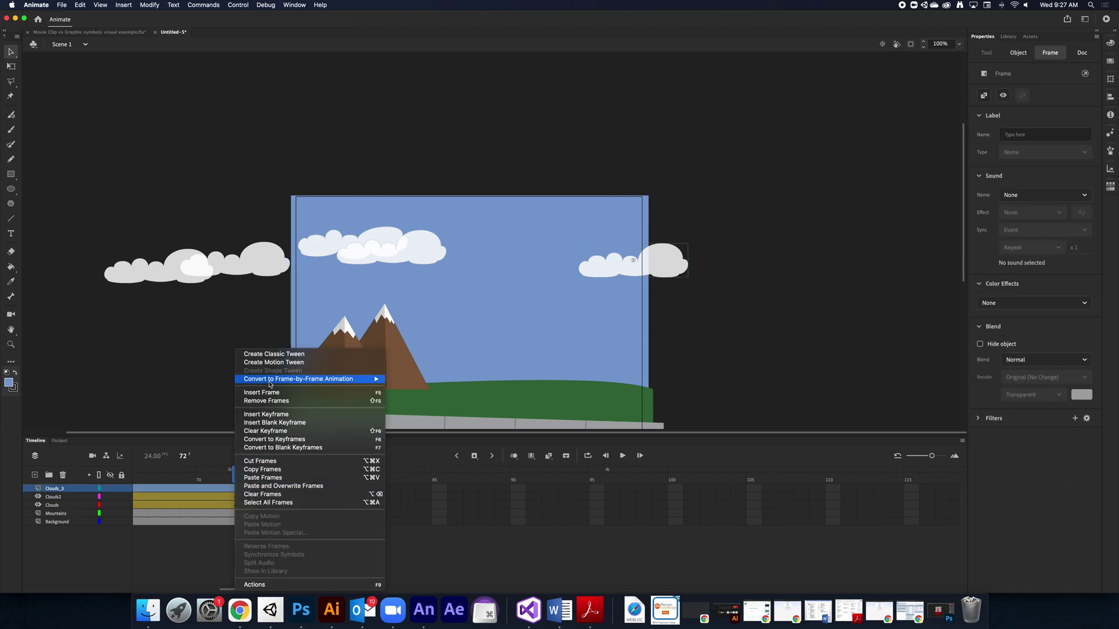
{"action": "left_click", "coordinate": [265, 352]}
{"action": "left_click", "coordinate": [275, 497]}
{"action": "left_click", "coordinate": [235, 488]}
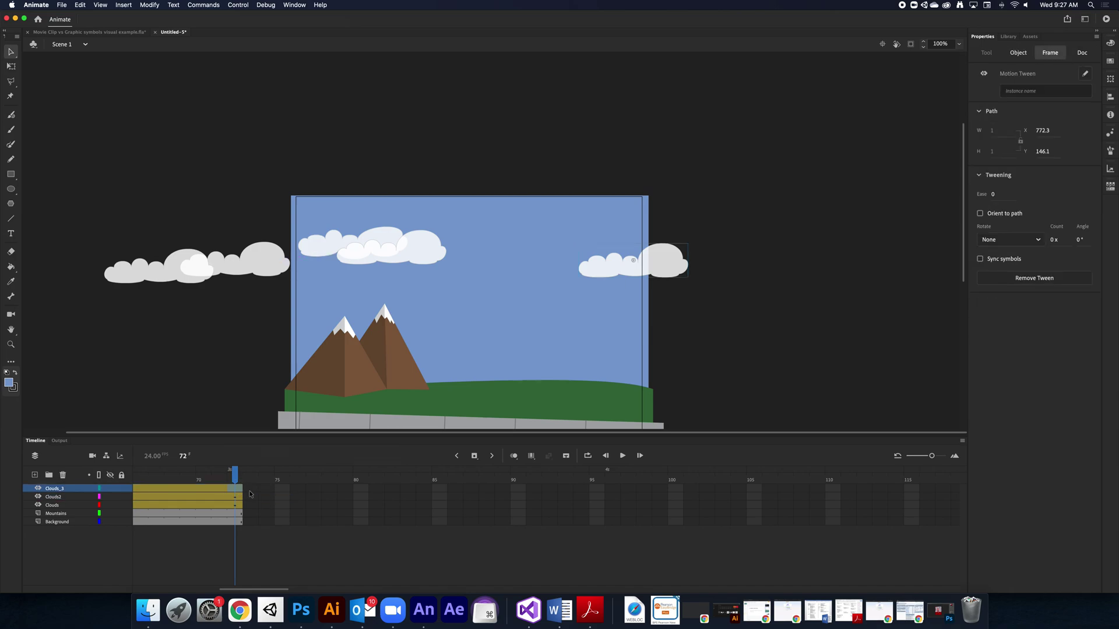
{"action": "left_click_drag", "start_coordinate": [666, 268], "coordinate": [600, 245]}
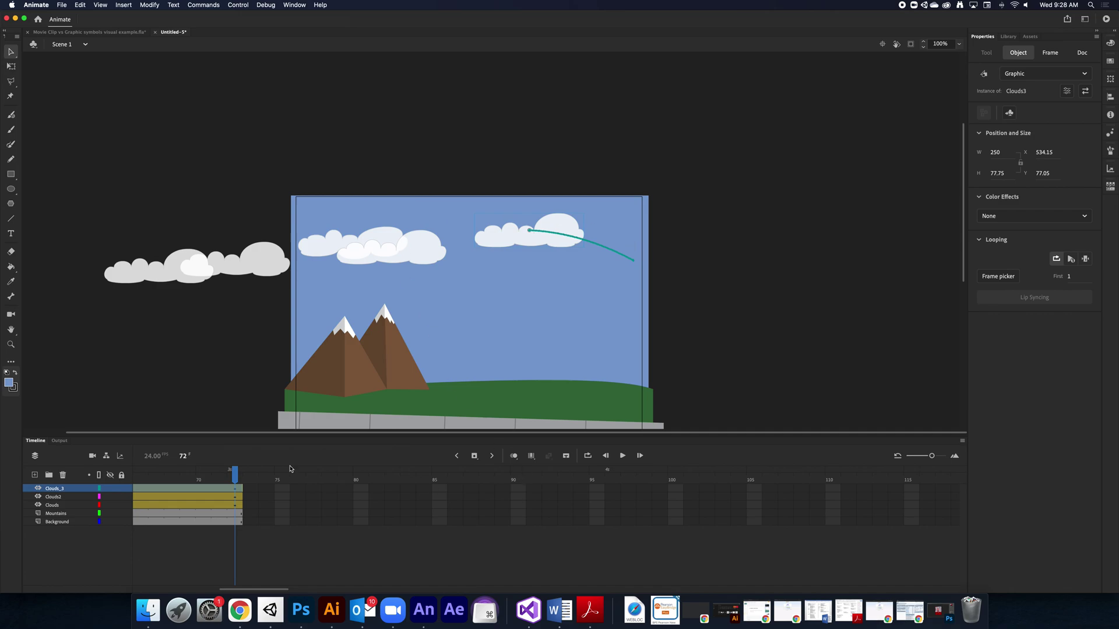
Play the cloud animation from frame 1 to check all three motion tweens
{"action": "scroll", "coordinate": [248, 475], "scroll_direction": "left", "scroll_amount": 10}
{"action": "left_click", "coordinate": [144, 472]}
{"action": "left_click_drag", "start_coordinate": [144, 473], "coordinate": [2, 475]}
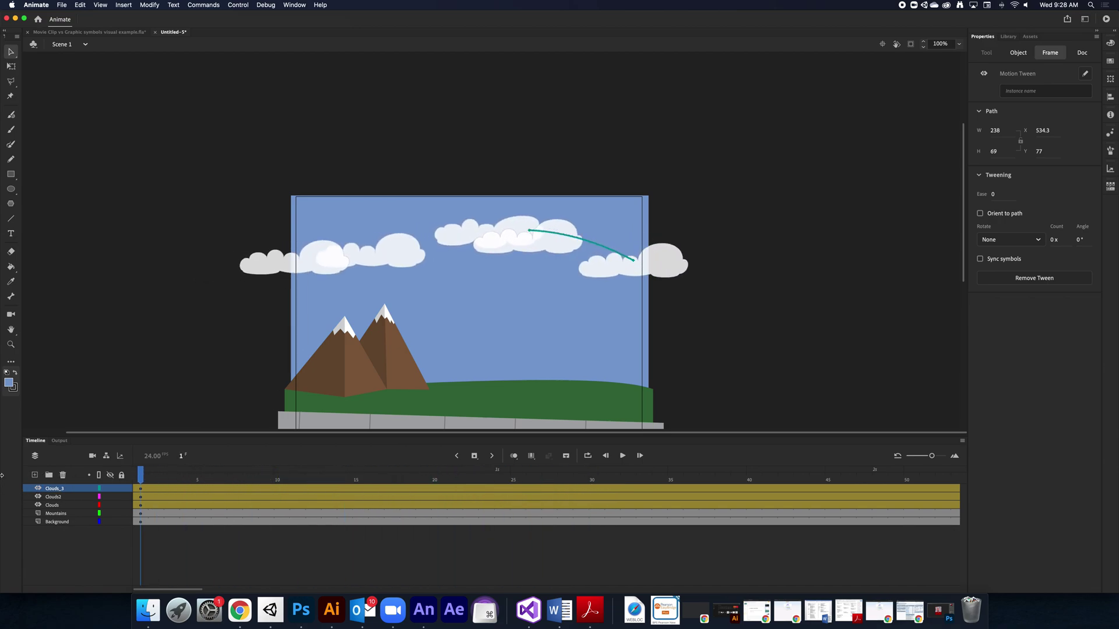
{"action": "key", "text": "Return"}
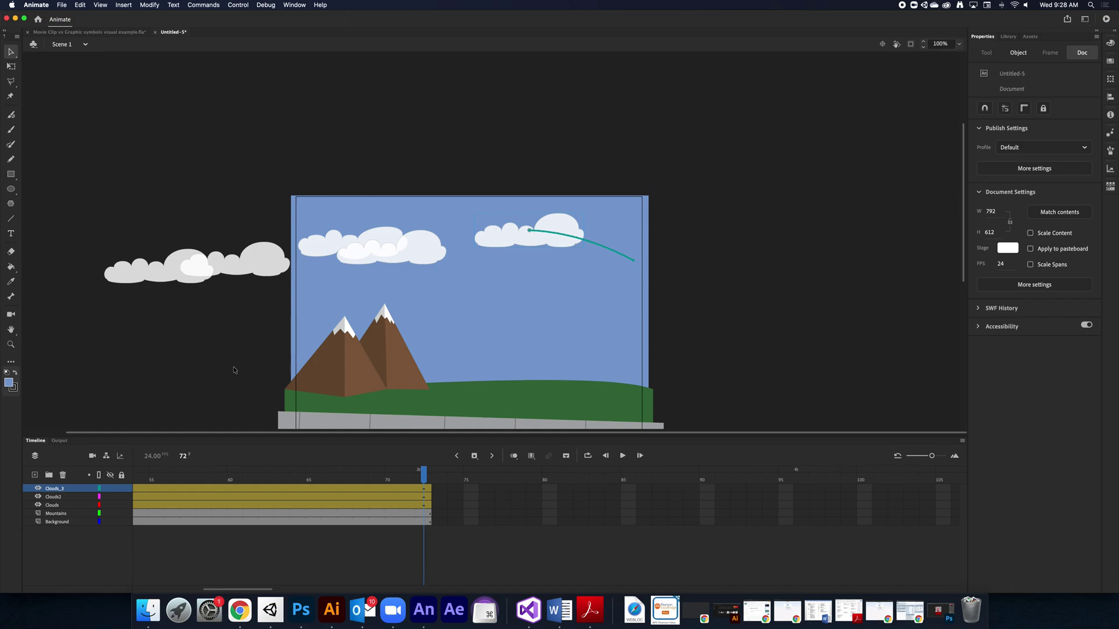
Return to frame 1 and add a new layer above Clouds_3
{"action": "scroll", "coordinate": [217, 332], "scroll_direction": "down", "scroll_amount": 5}
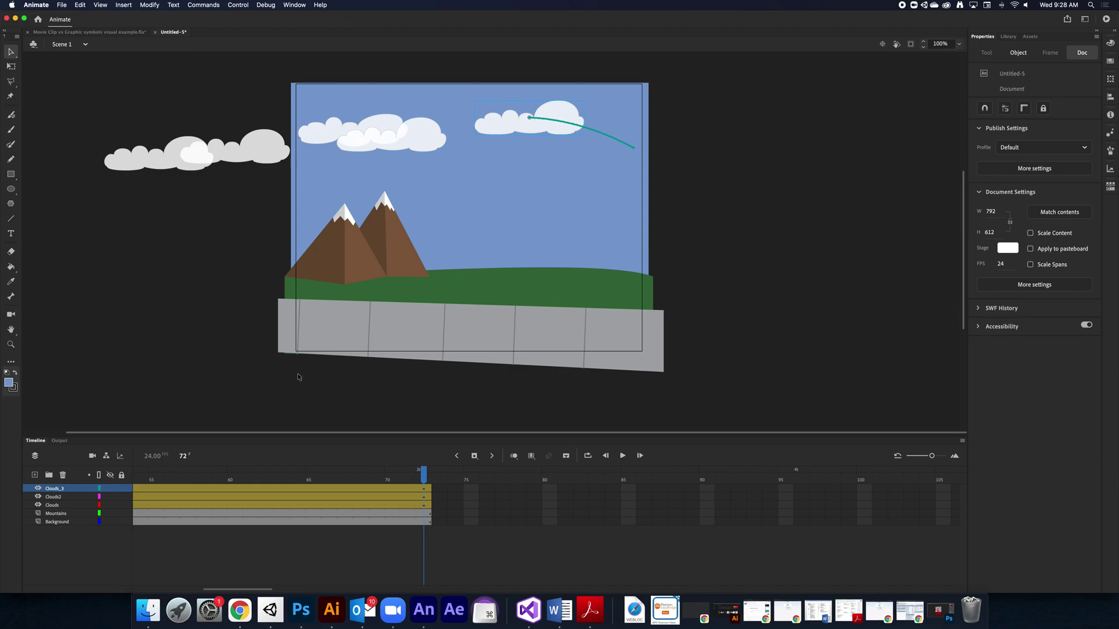
{"action": "scroll", "coordinate": [177, 490], "scroll_direction": "left", "scroll_amount": 10}
{"action": "left_click", "coordinate": [141, 482]}
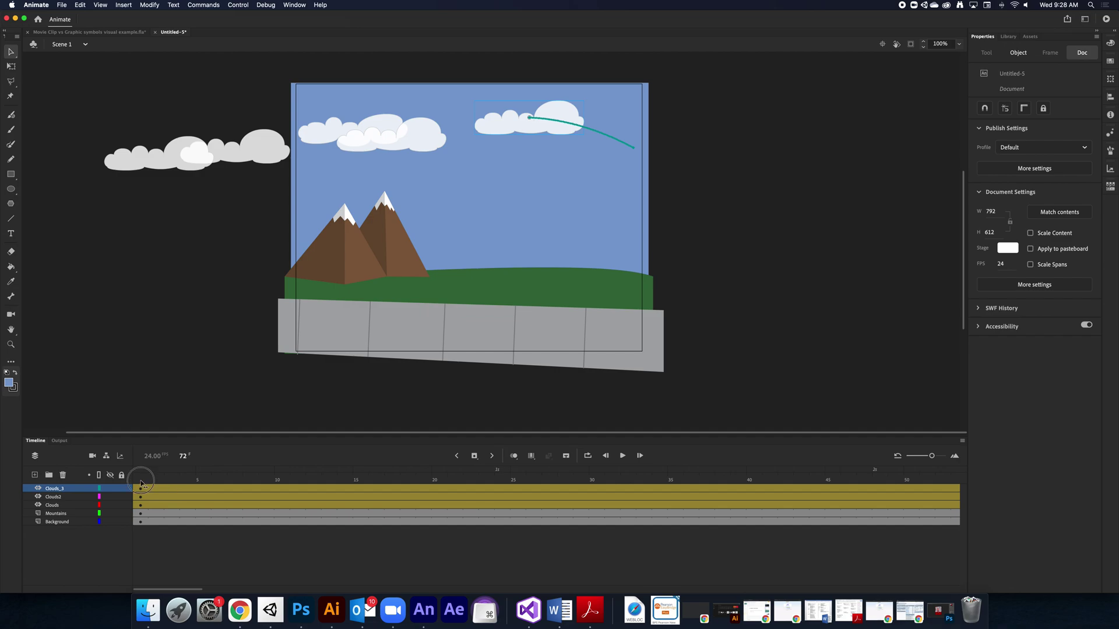
{"action": "key", "text": "super+minus"}
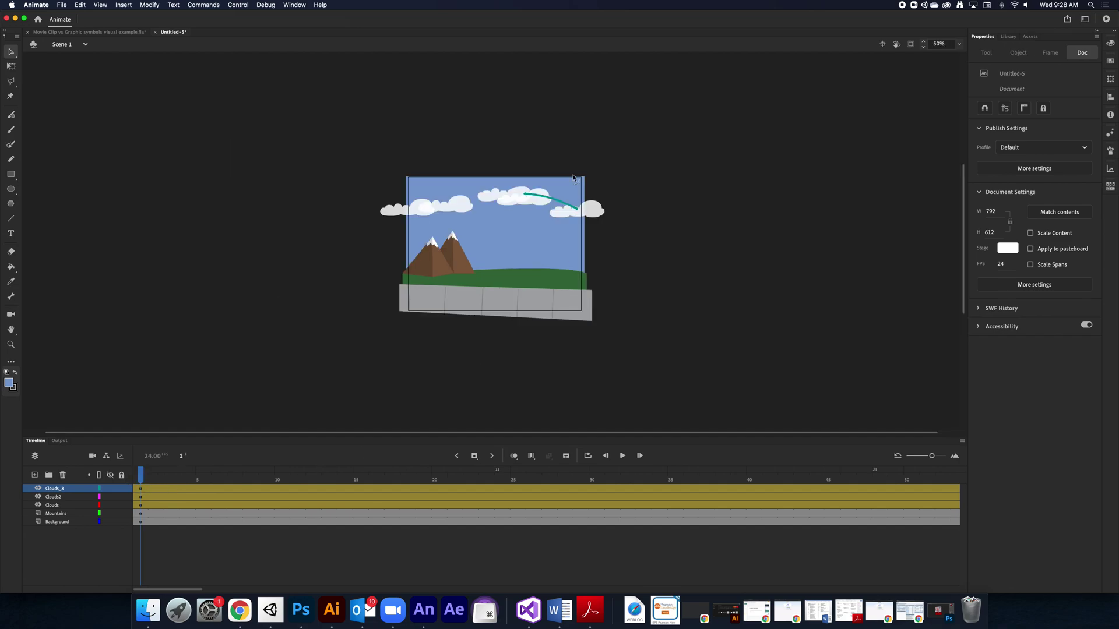
{"action": "left_click", "coordinate": [34, 476]}
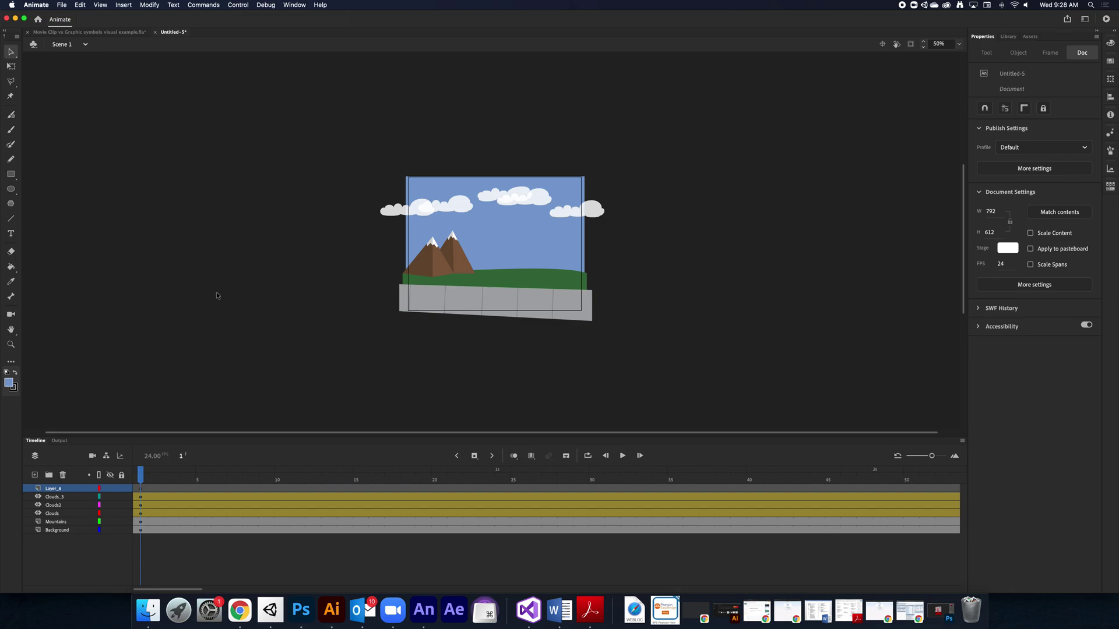
Choose Apple Character.ai from the Animations Files folder for import to the stage
{"action": "left_click", "coordinate": [62, 5]}
{"action": "mouse_move", "coordinate": [86, 123]}
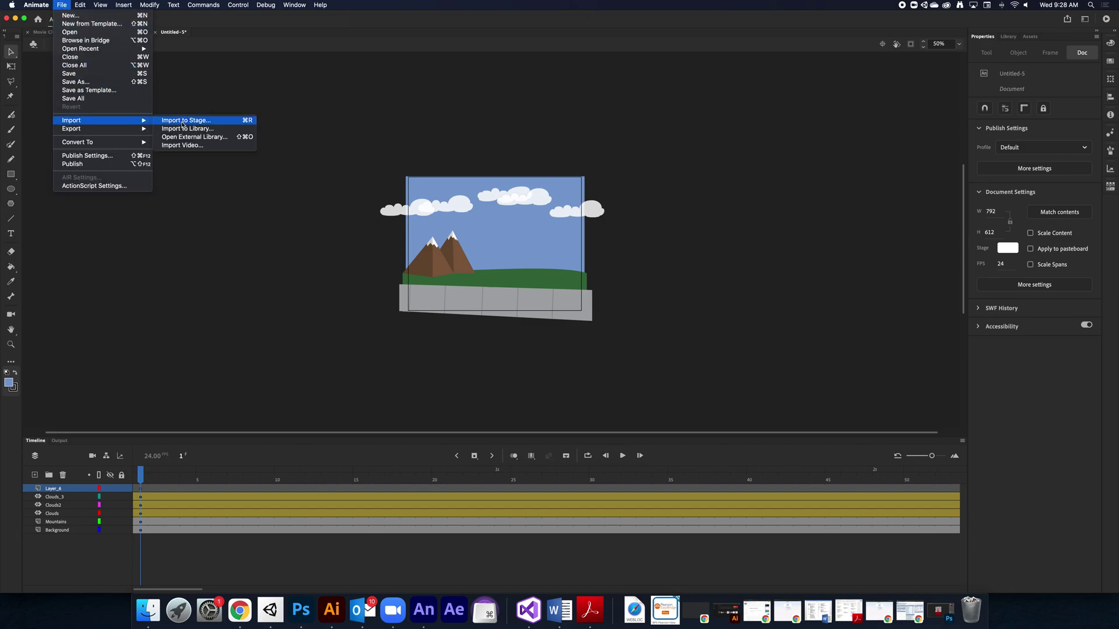
{"action": "left_click", "coordinate": [214, 123]}
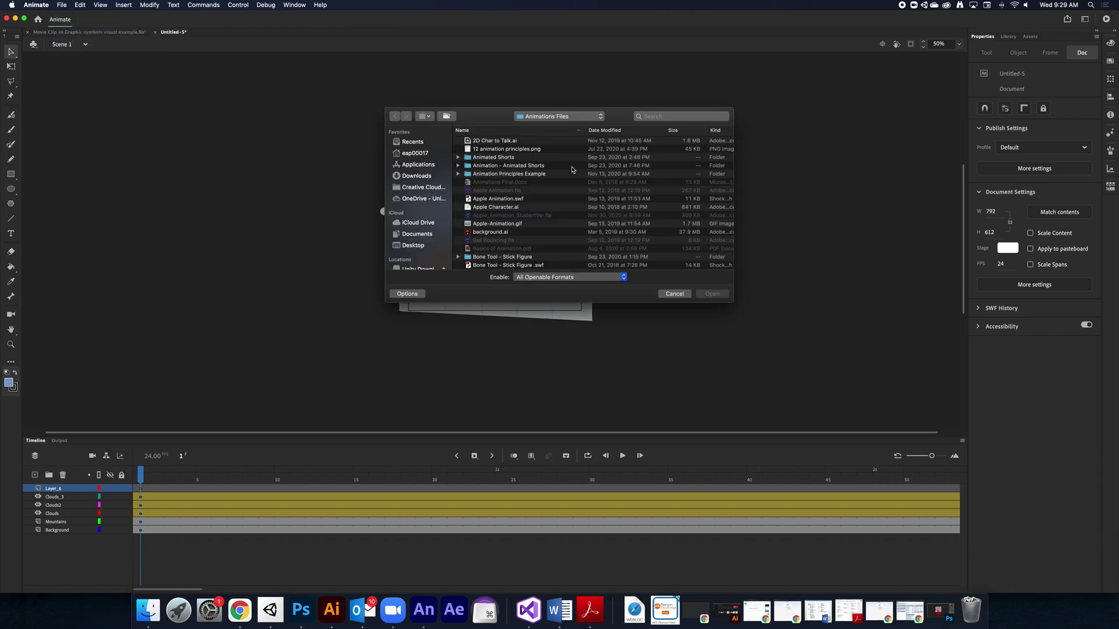
{"action": "left_click", "coordinate": [509, 209]}
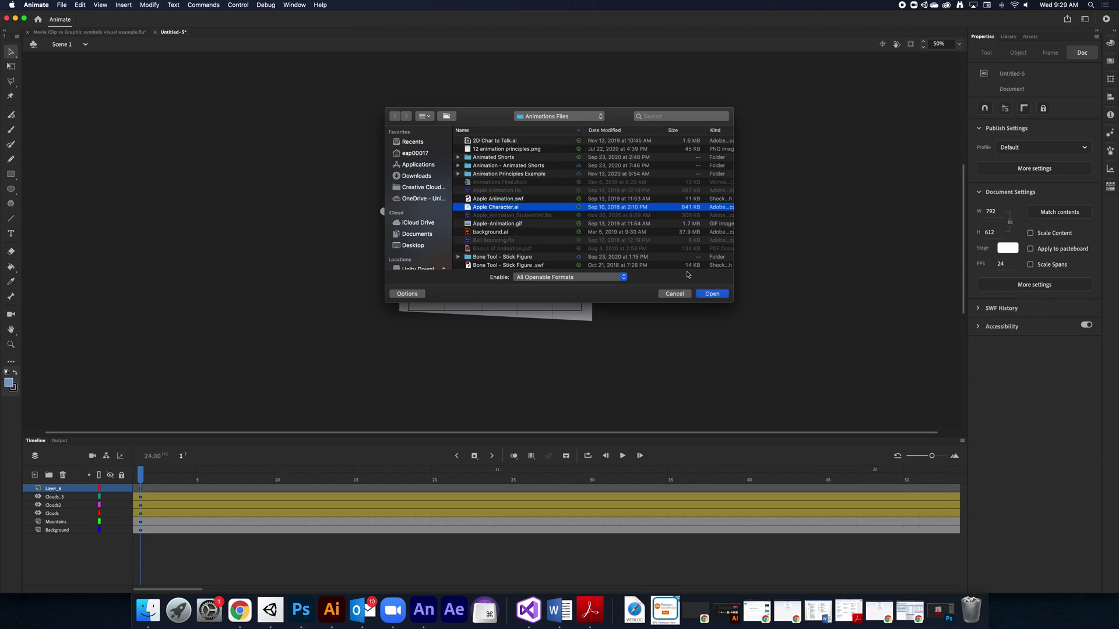
{"action": "left_click", "coordinate": [713, 294]}
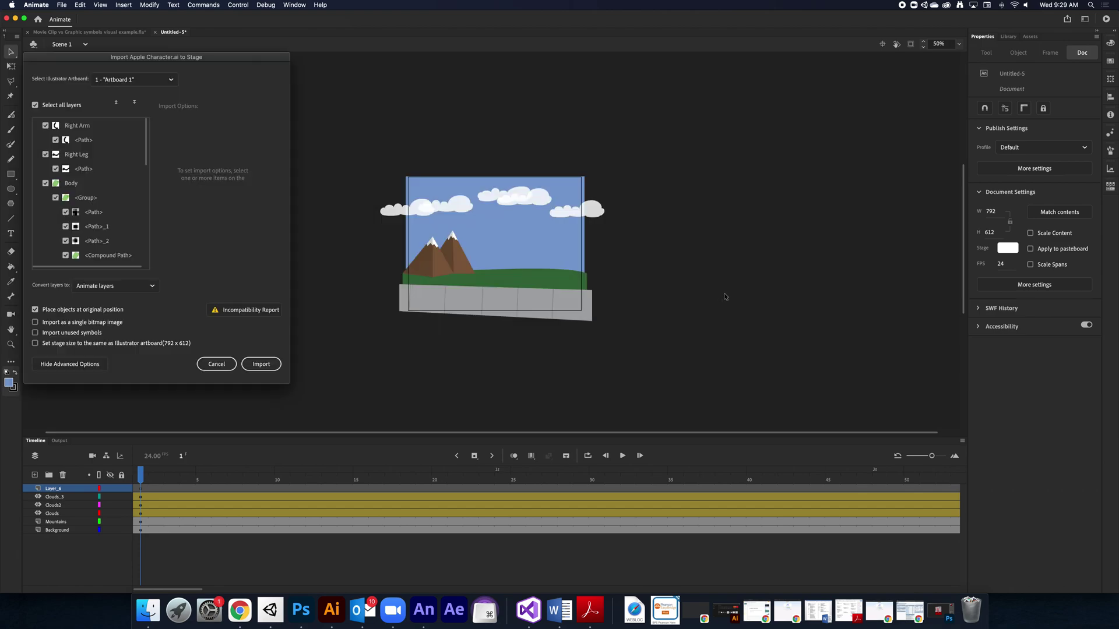
Import all of the apple character's artwork with its layers converted to a single Animate layer
{"action": "left_click_drag", "start_coordinate": [228, 61], "coordinate": [246, 65]}
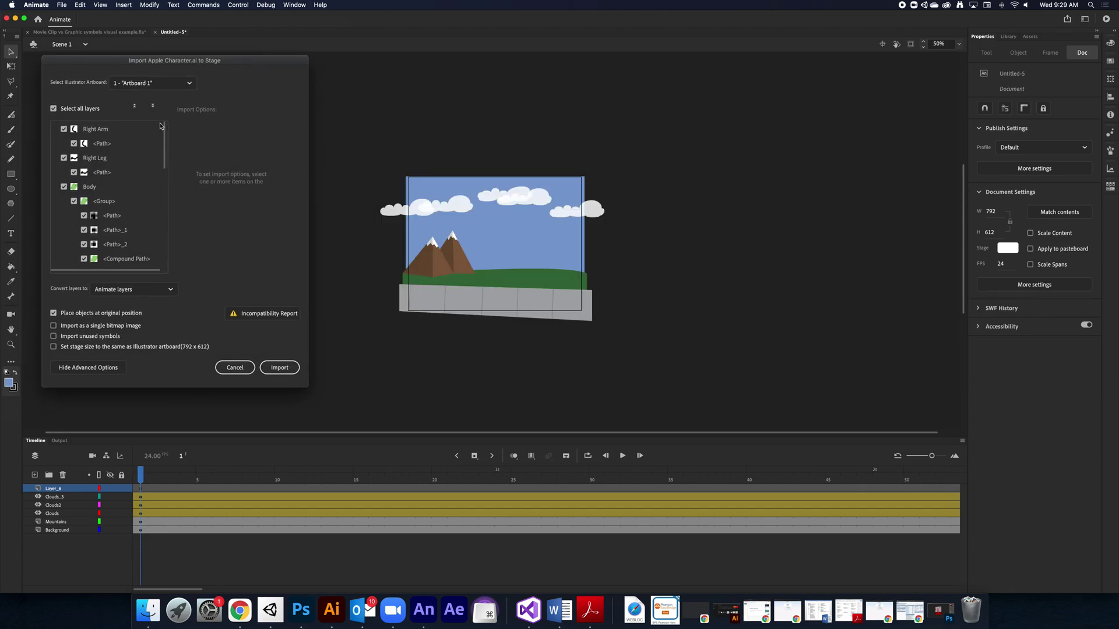
{"action": "left_click", "coordinate": [54, 129]}
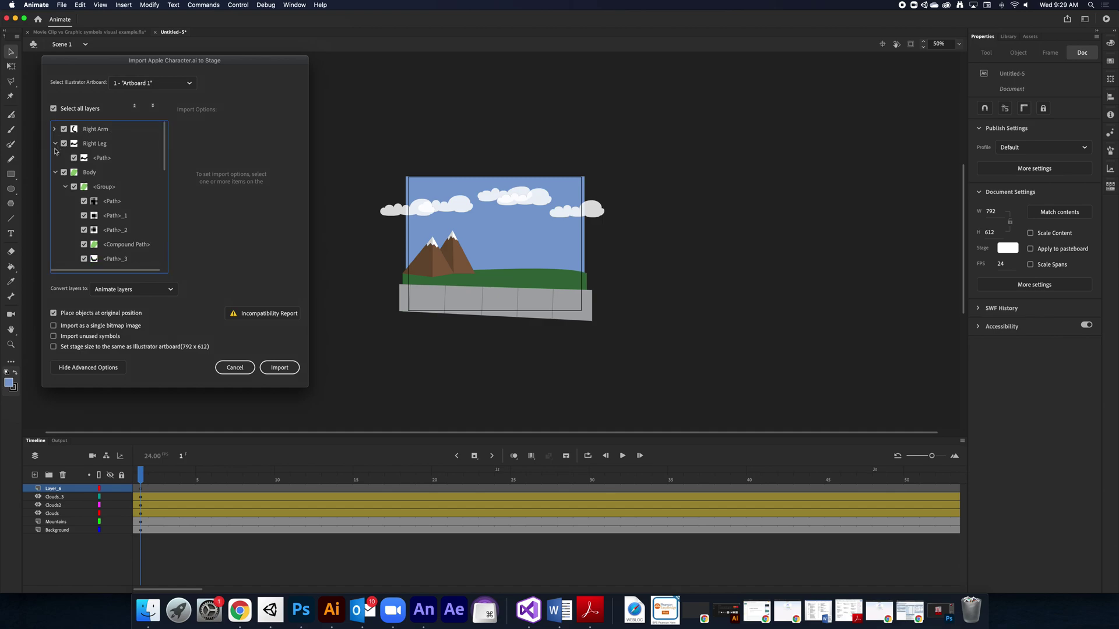
{"action": "left_click", "coordinate": [56, 144]}
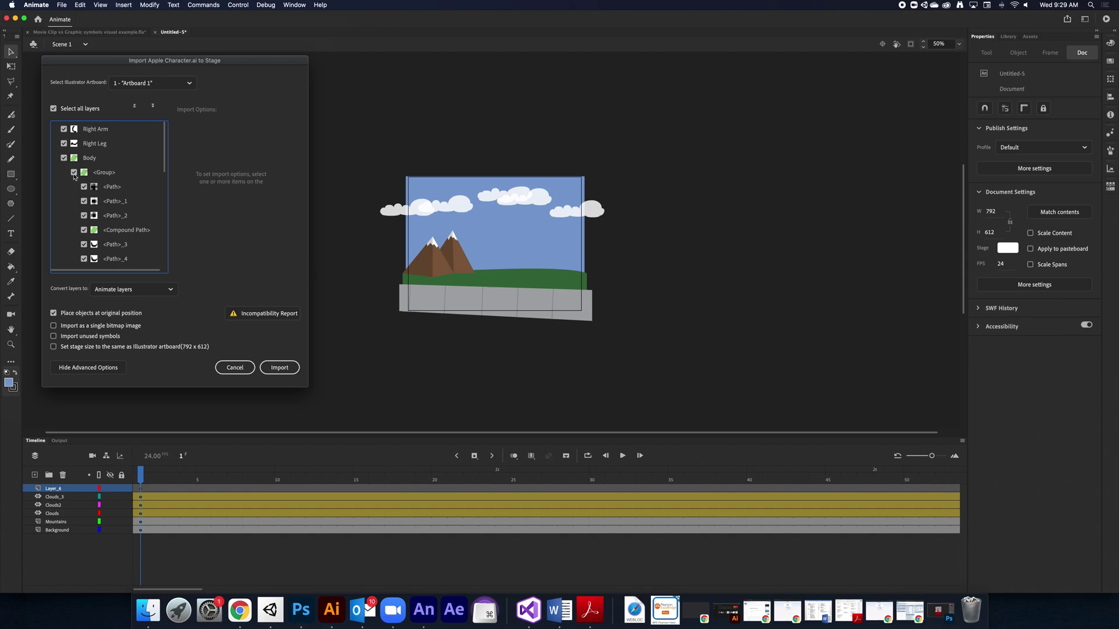
{"action": "scroll", "coordinate": [96, 174], "scroll_direction": "down", "scroll_amount": 2}
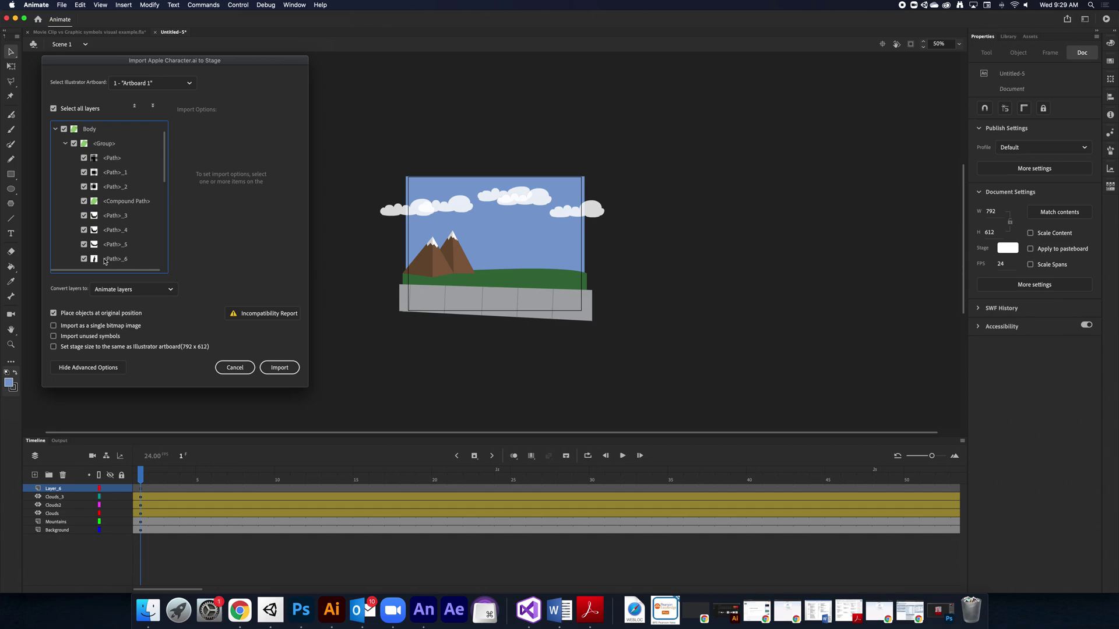
{"action": "left_click", "coordinate": [100, 290]}
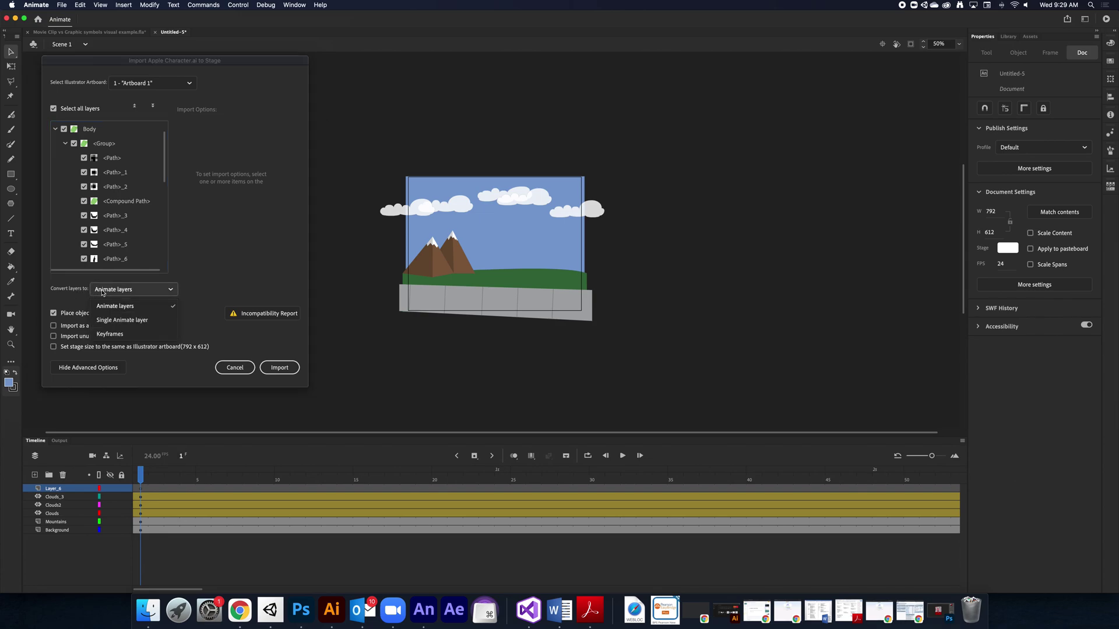
{"action": "left_click", "coordinate": [115, 322]}
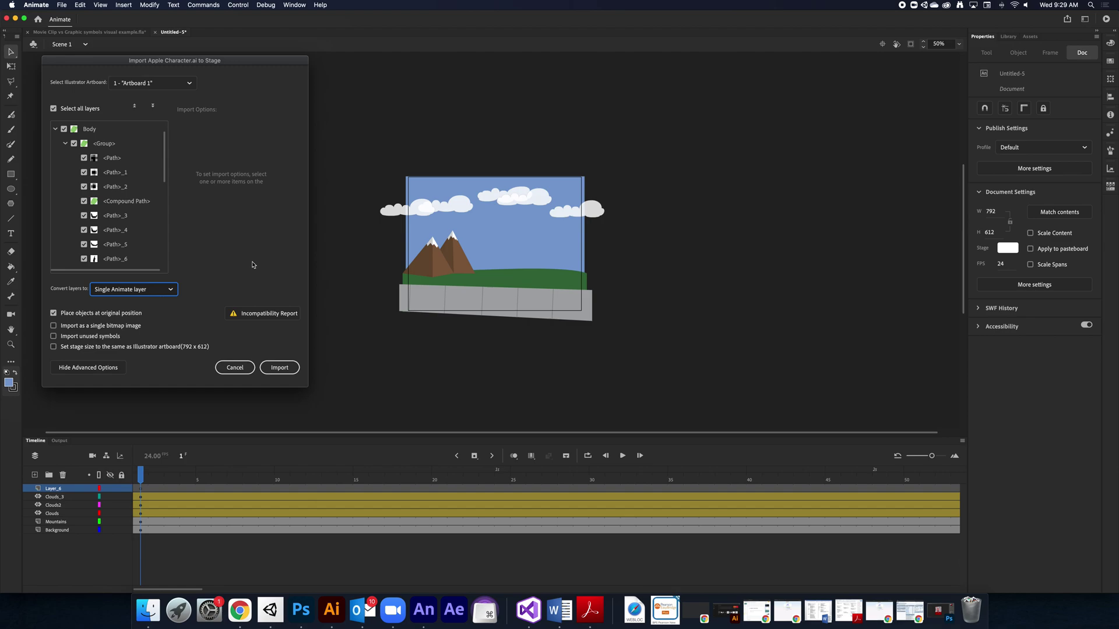
{"action": "left_click", "coordinate": [279, 368]}
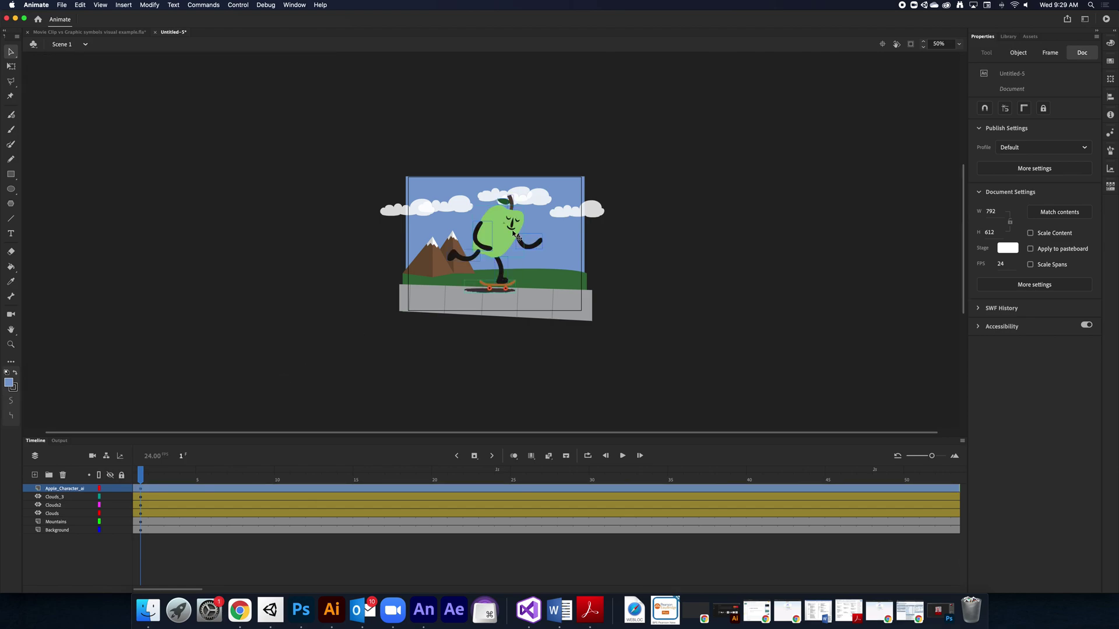
Scale the apple character down to about 245 by 251 and place it on the sidewalk at about X 76, Y 308
{"action": "left_click", "coordinate": [10, 66]}
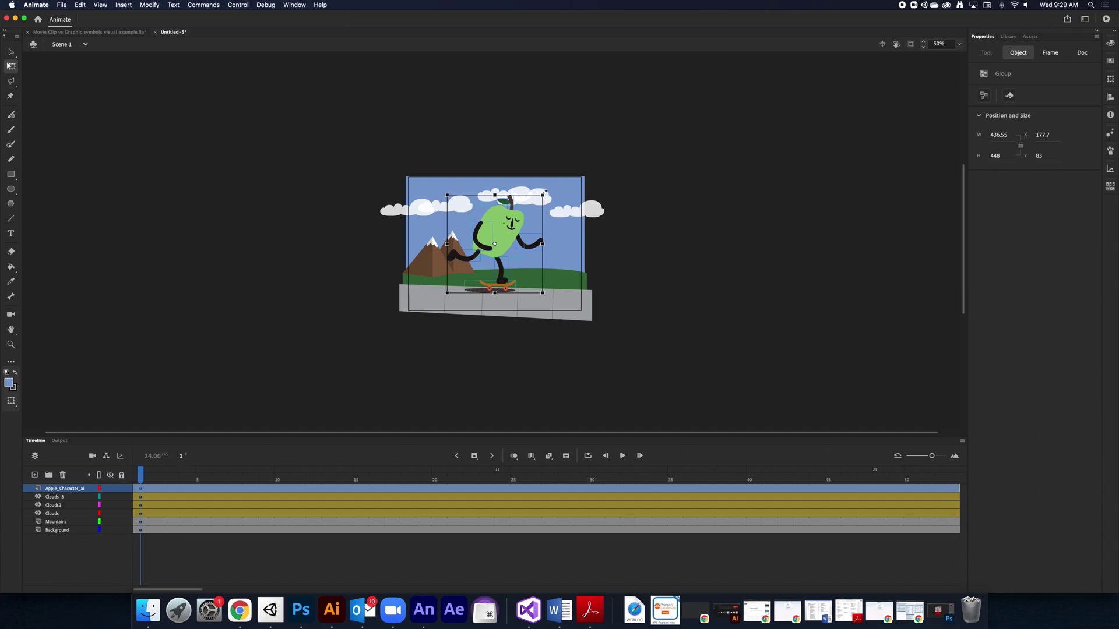
{"action": "left_click_drag", "start_coordinate": [545, 193], "coordinate": [462, 271]}
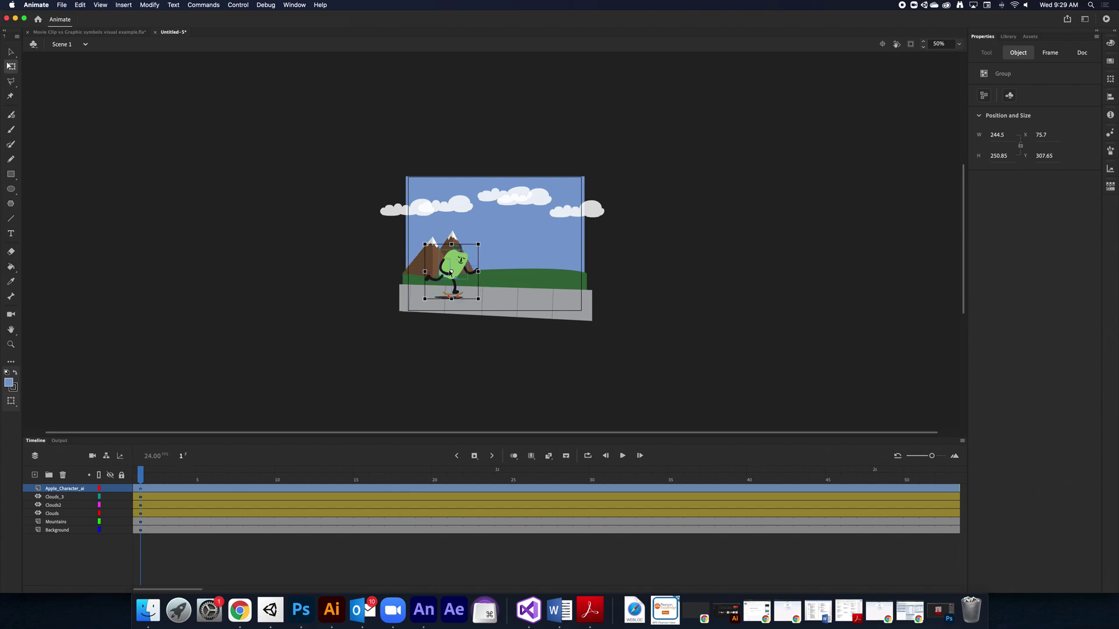
Examine the apple character's separate parts by selecting its body, arms and legs individually
{"action": "key", "text": "super+equal"}
{"action": "key", "text": "super+equal"}
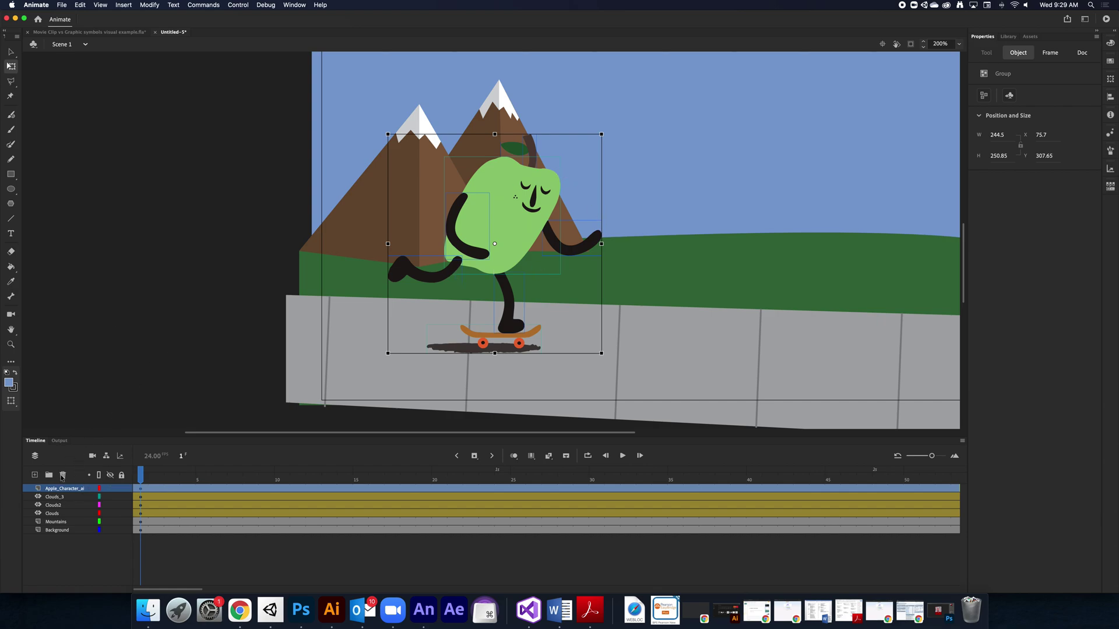
{"action": "left_click", "coordinate": [247, 310]}
{"action": "left_click", "coordinate": [492, 217]}
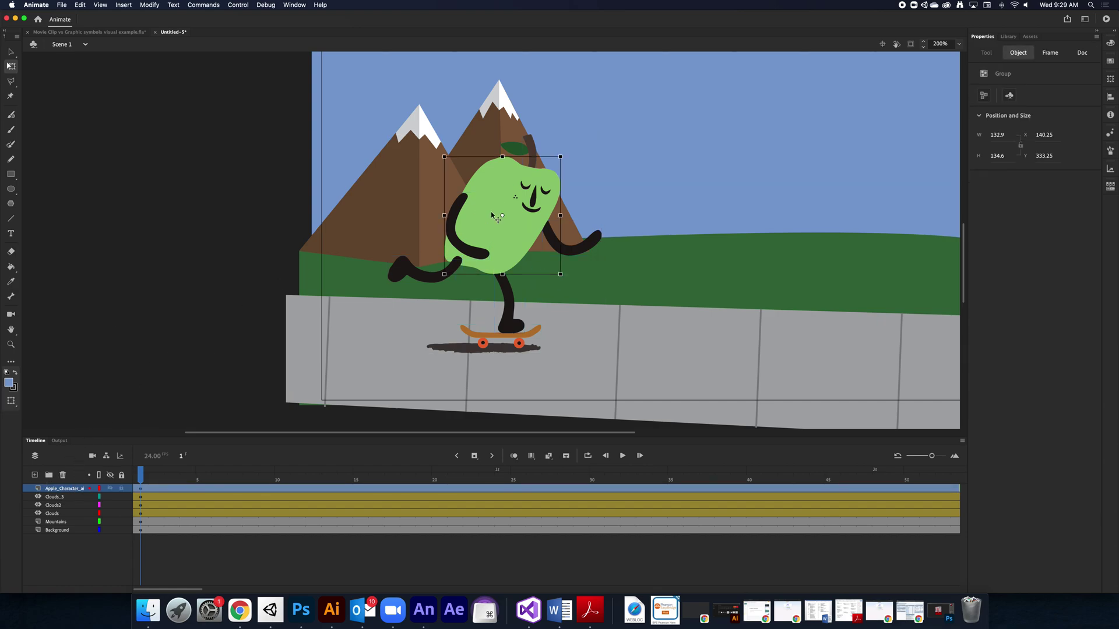
{"action": "double_click", "coordinate": [432, 276]}
{"action": "left_click", "coordinate": [454, 216]}
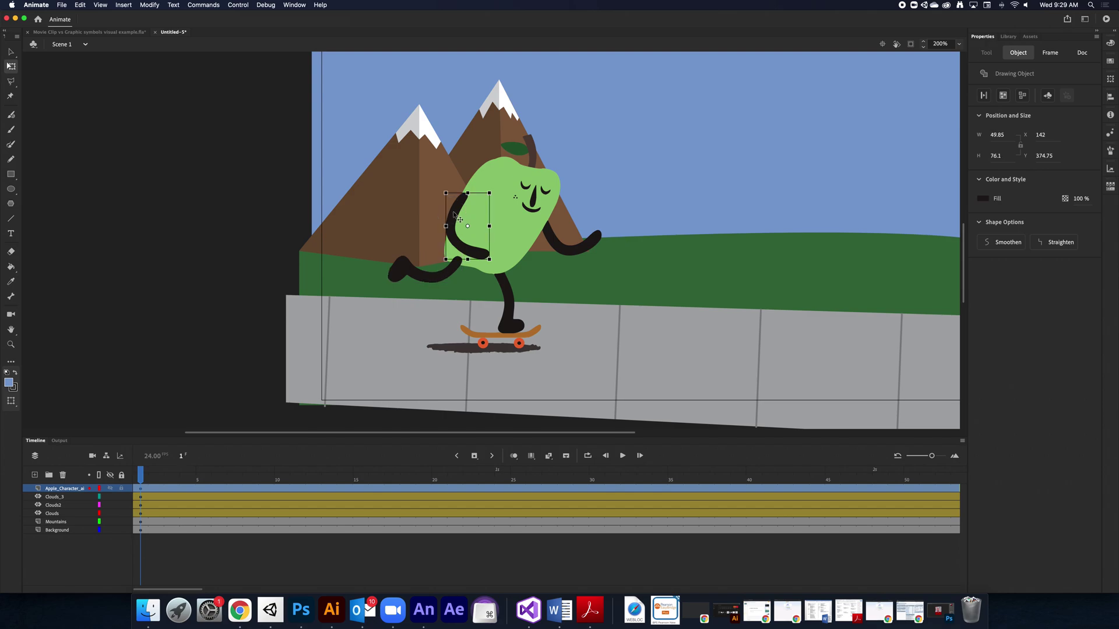
{"action": "left_click", "coordinate": [588, 242]}
{"action": "left_click", "coordinate": [514, 300]}
{"action": "left_click", "coordinate": [497, 208]}
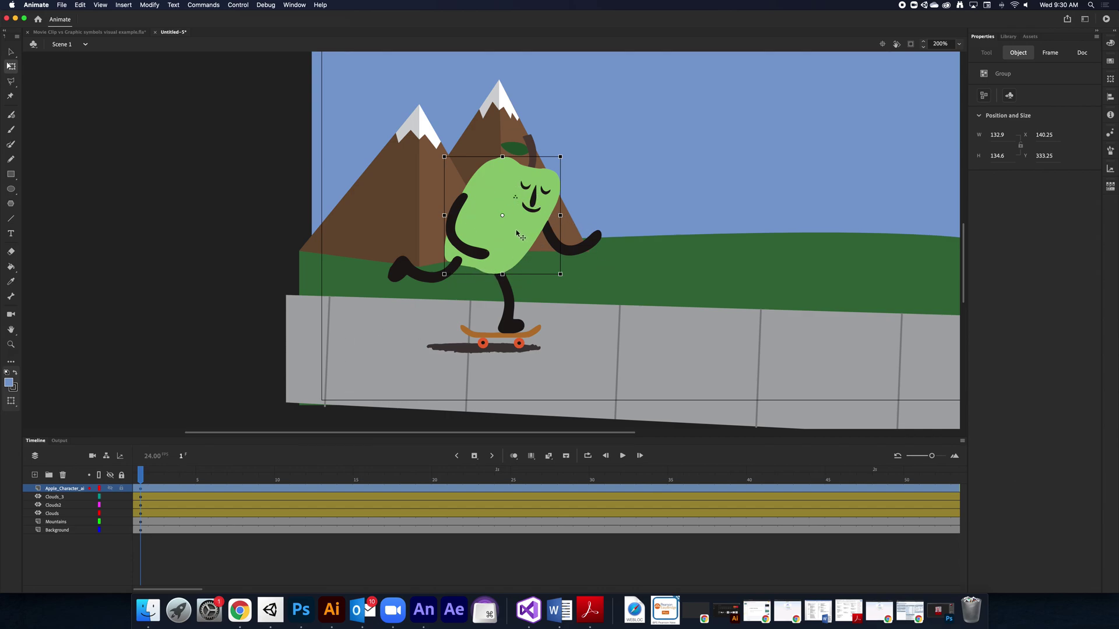
Convert the whole apple character into a graphic symbol named Apple
{"action": "left_click", "coordinate": [58, 491]}
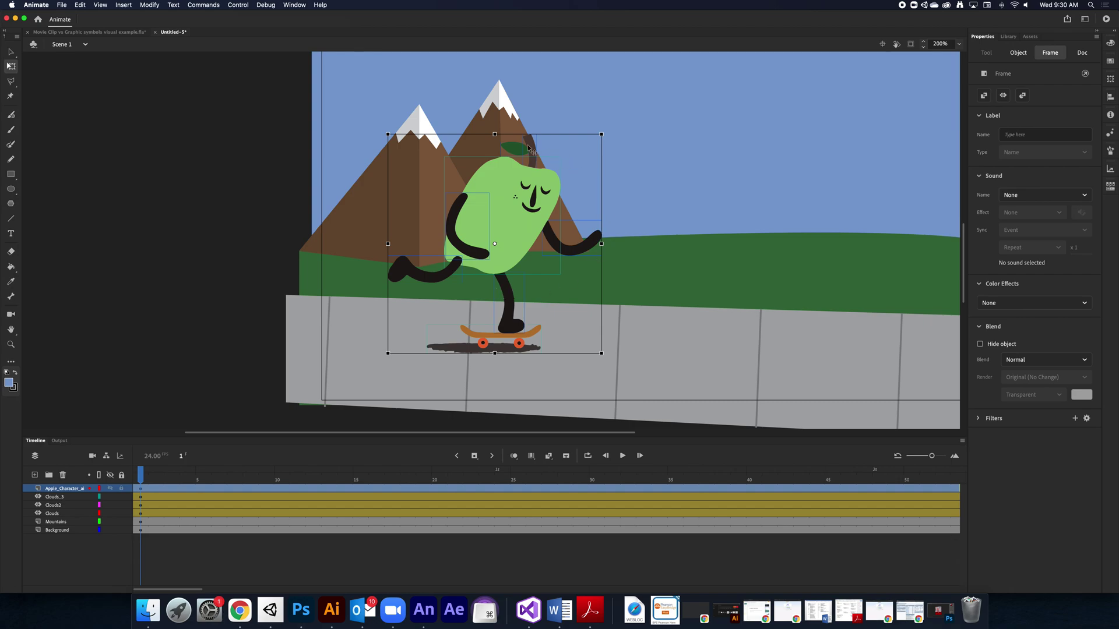
{"action": "left_click", "coordinate": [154, 6]}
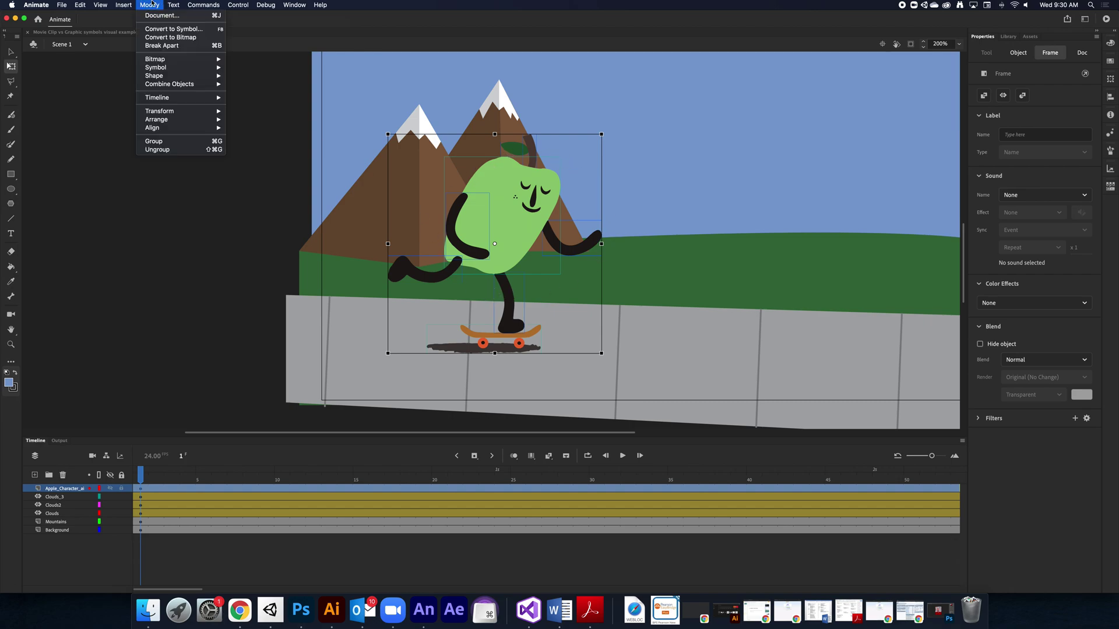
{"action": "left_click", "coordinate": [170, 29]}
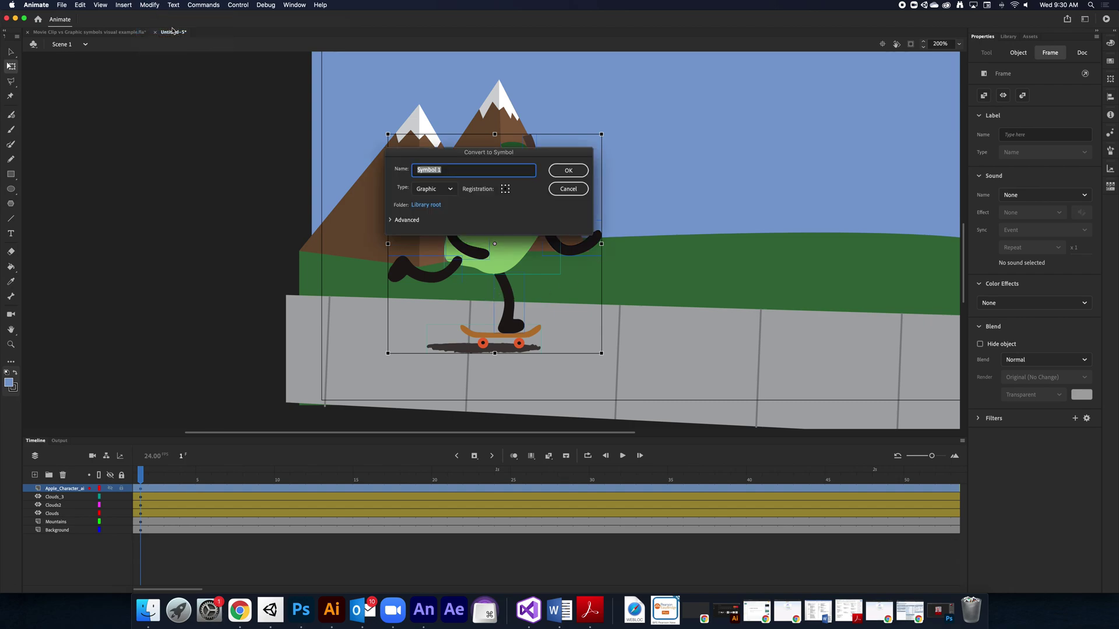
{"action": "type", "text": "Apple"}
{"action": "left_click", "coordinate": [573, 177]}
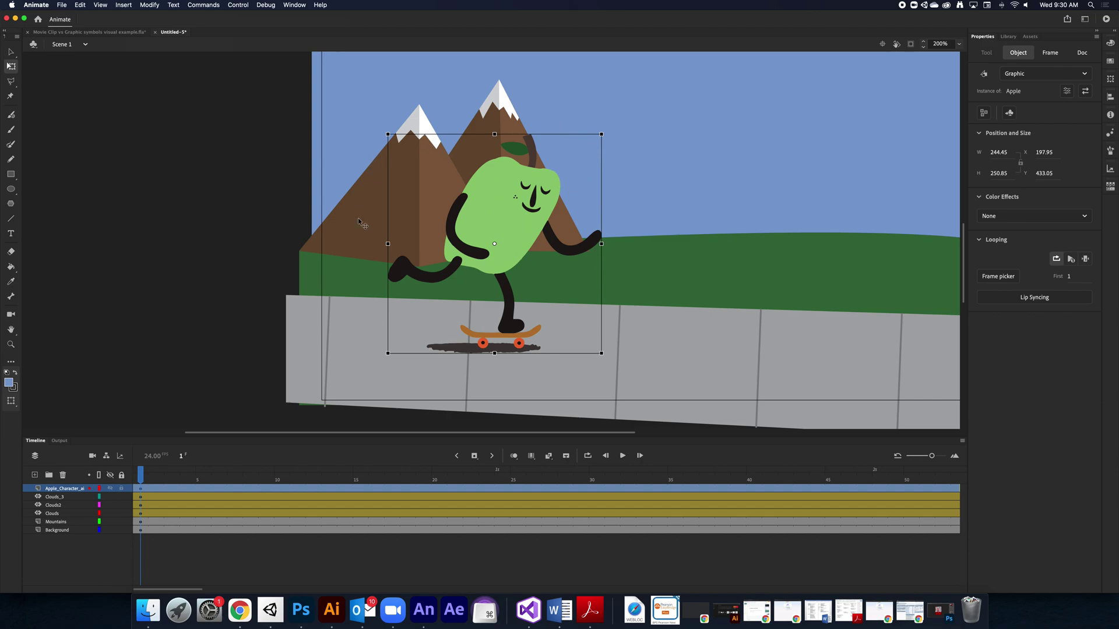
Inside the Apple symbol, distribute the character's parts to separate layers and delete the empty Layer_1
{"action": "double_click", "coordinate": [496, 204]}
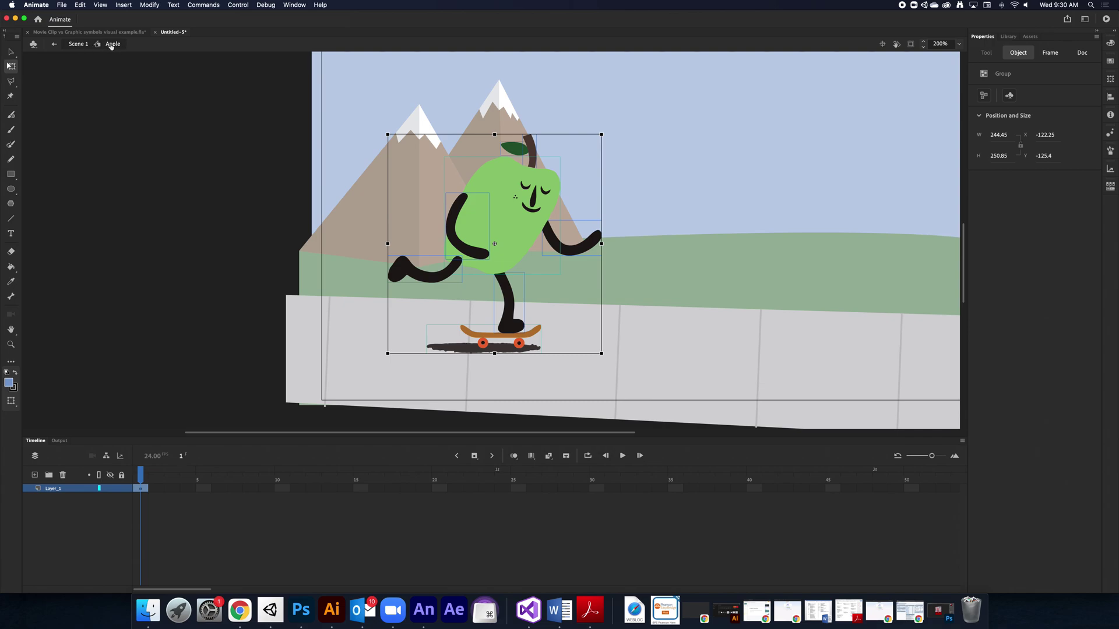
{"action": "left_click", "coordinate": [80, 45]}
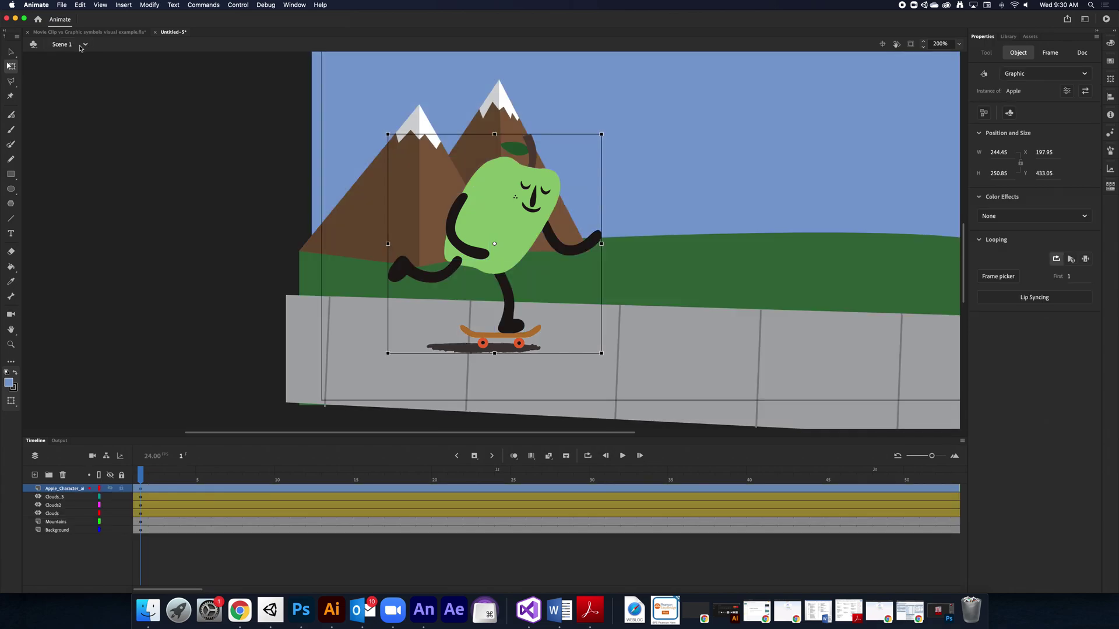
{"action": "double_click", "coordinate": [490, 205]}
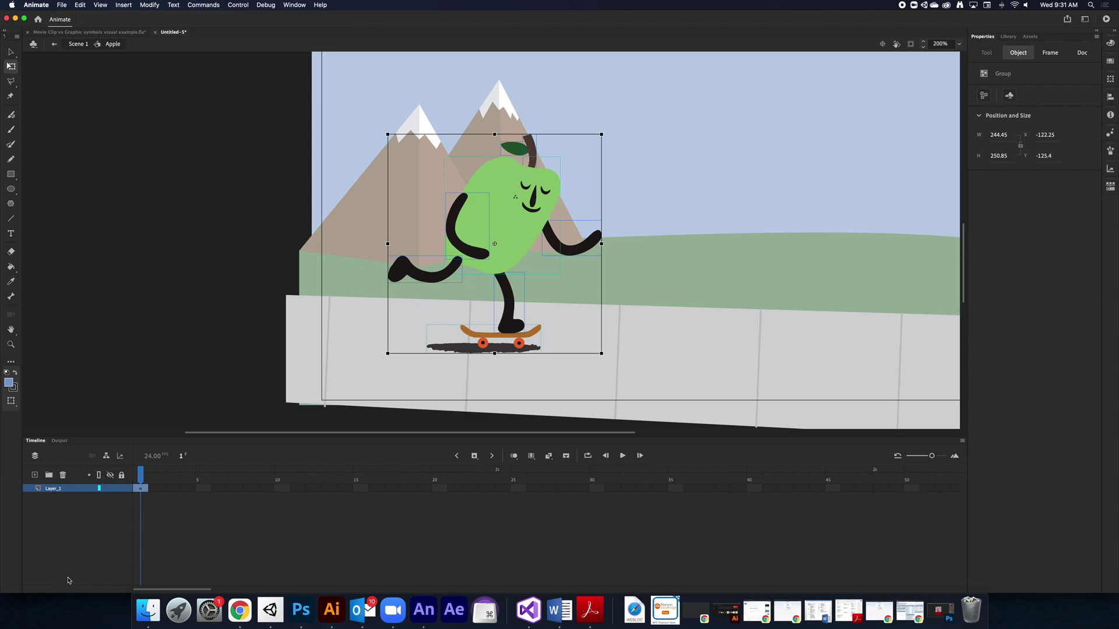
{"action": "left_click", "coordinate": [150, 5]}
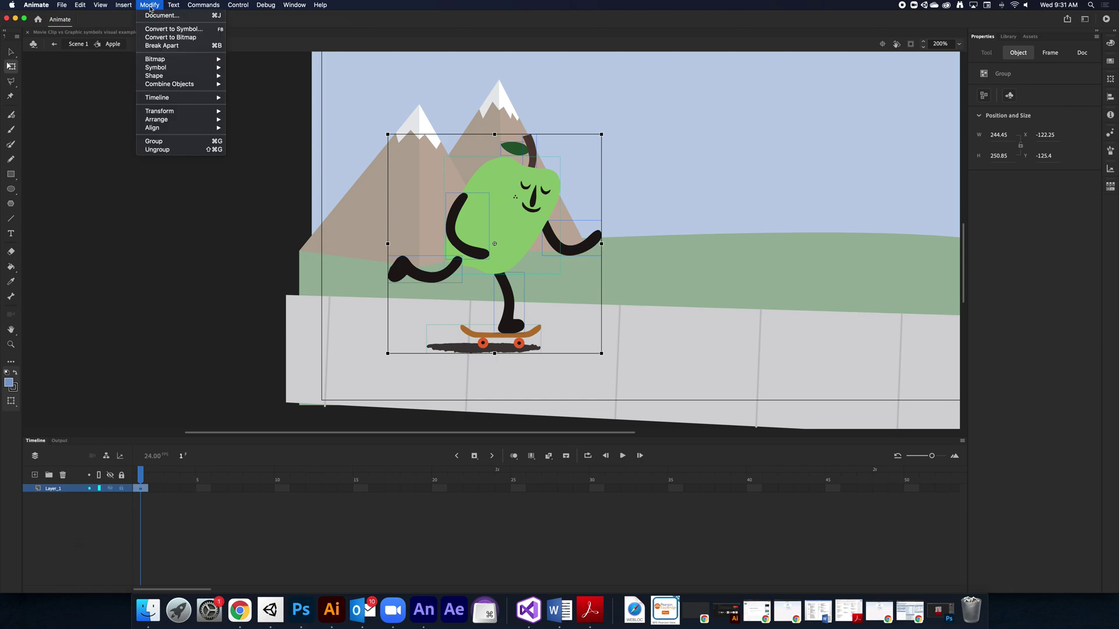
{"action": "mouse_move", "coordinate": [169, 100]}
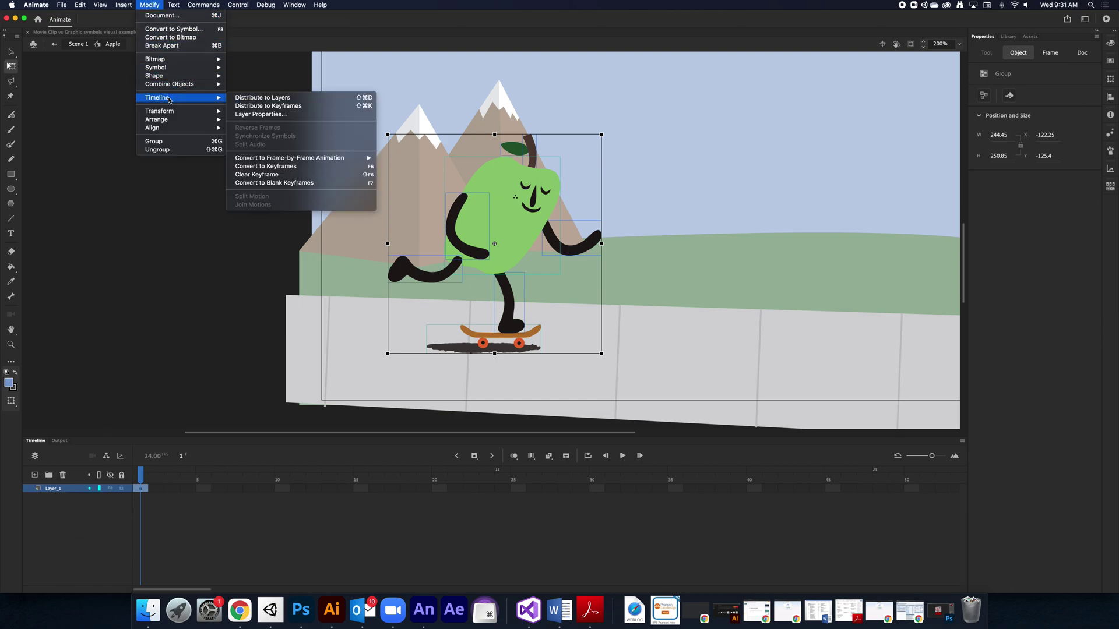
{"action": "left_click", "coordinate": [254, 100]}
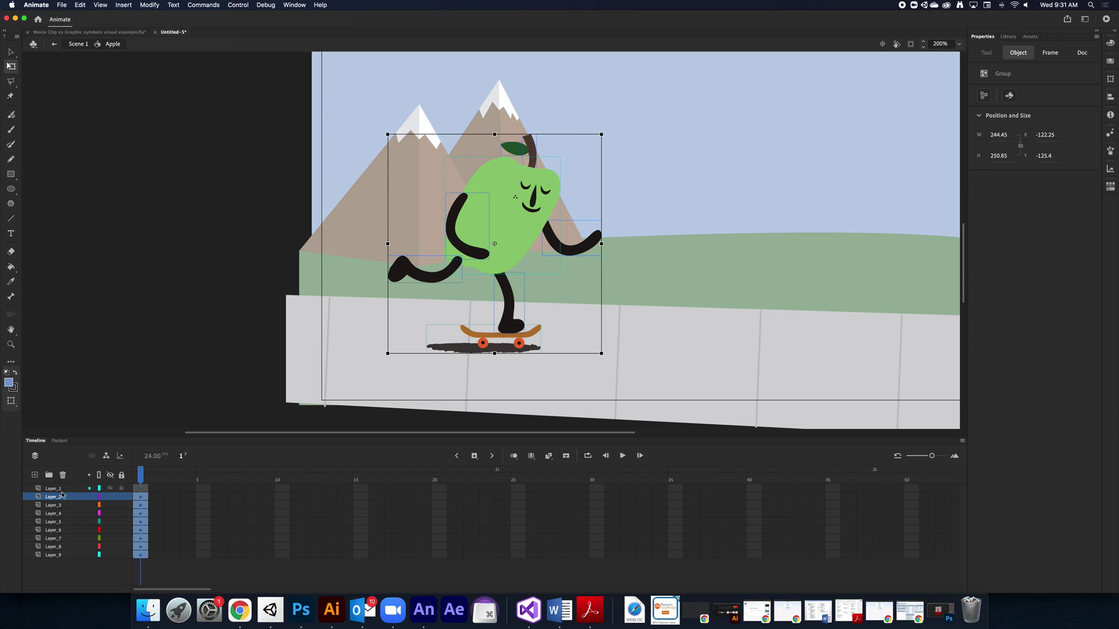
{"action": "left_click", "coordinate": [57, 489]}
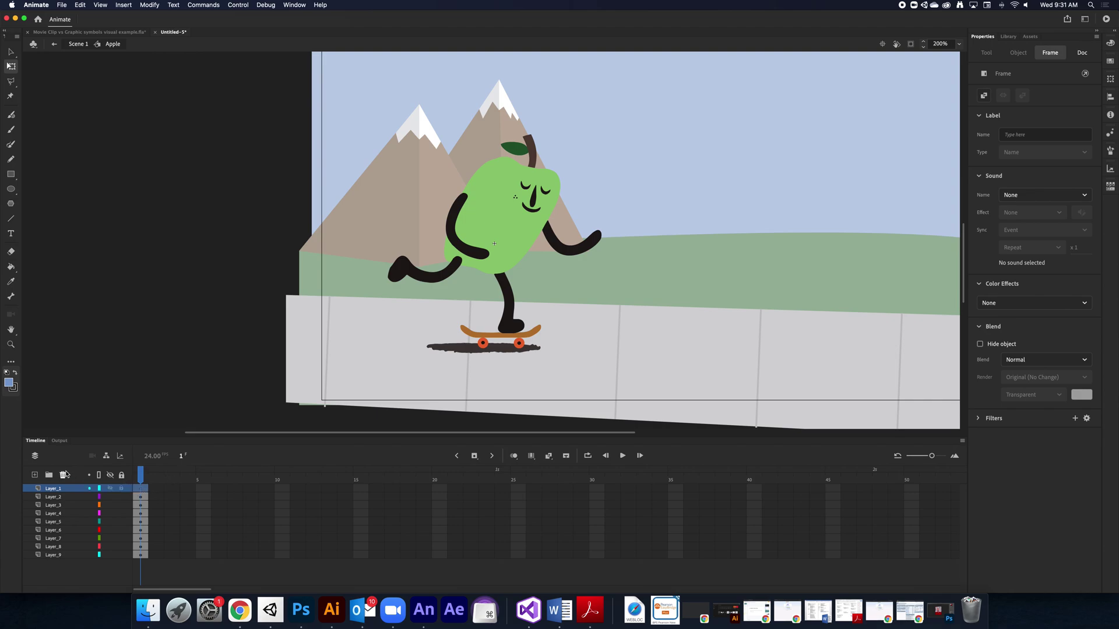
{"action": "left_click", "coordinate": [63, 475]}
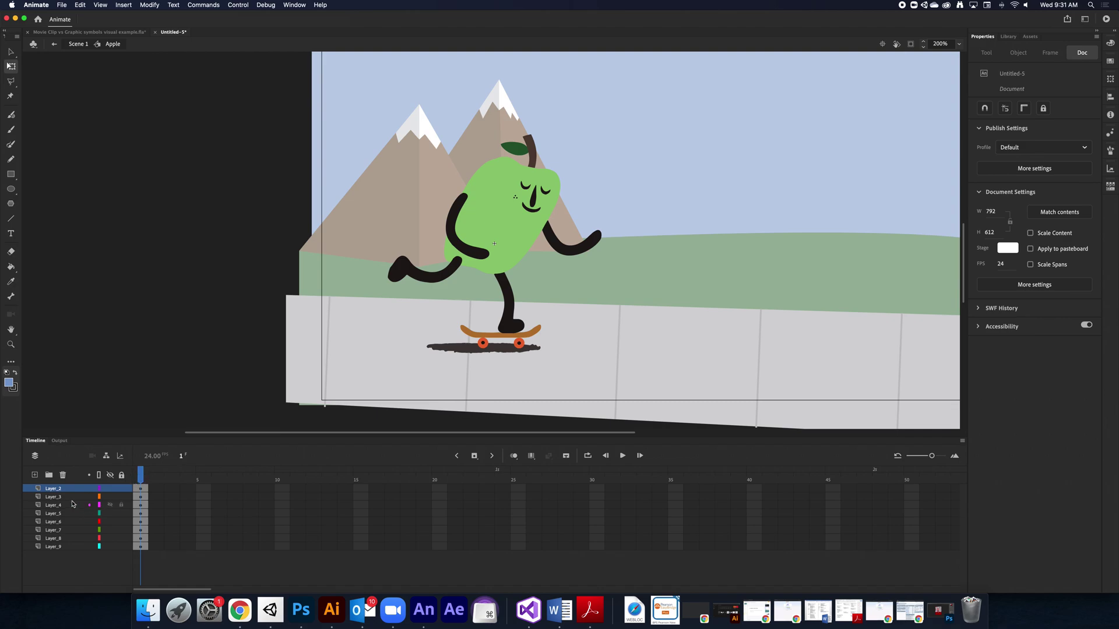
Rename Layer_2, which holds the arm in front of the body, as R_Arm
{"action": "left_click", "coordinate": [61, 489]}
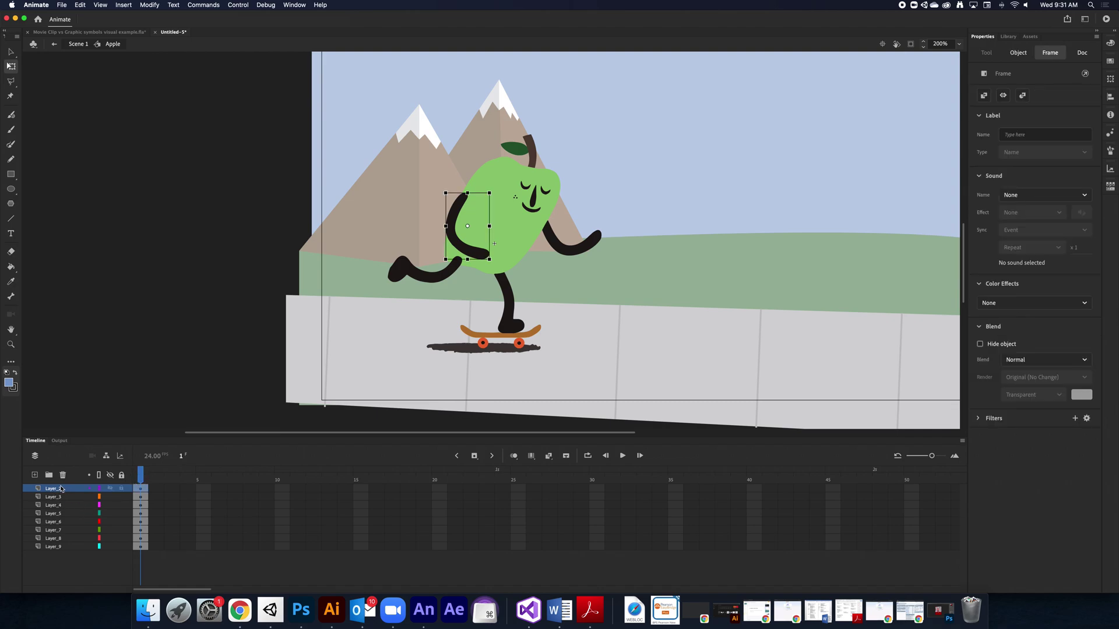
{"action": "double_click", "coordinate": [57, 489]}
{"action": "scroll", "coordinate": [327, 361], "scroll_direction": "down", "scroll_amount": 10}
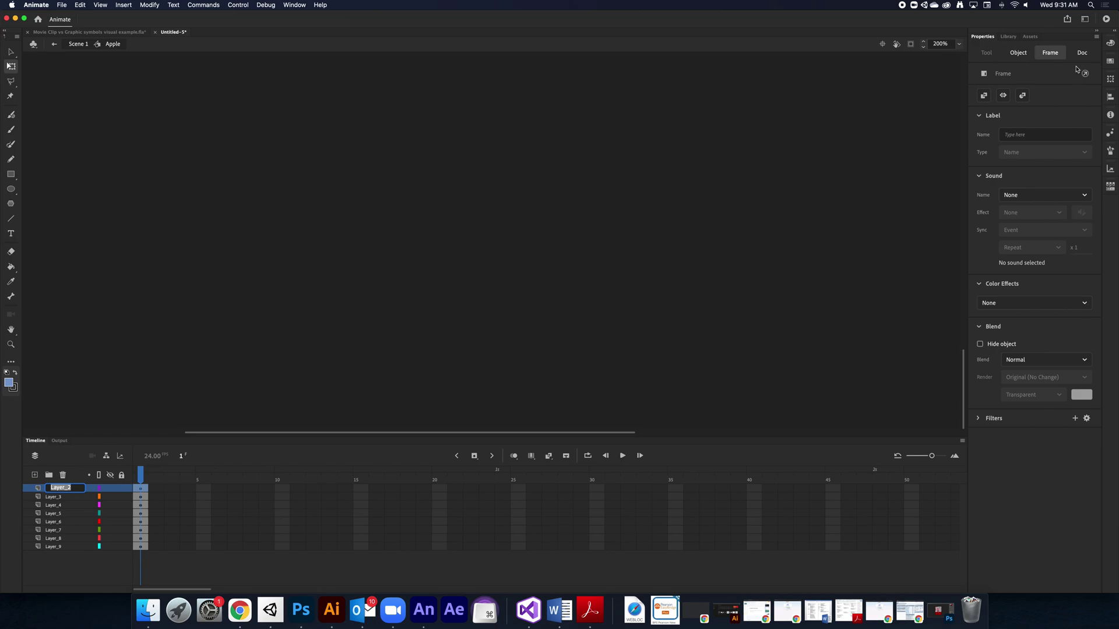
{"action": "left_click", "coordinate": [881, 43]}
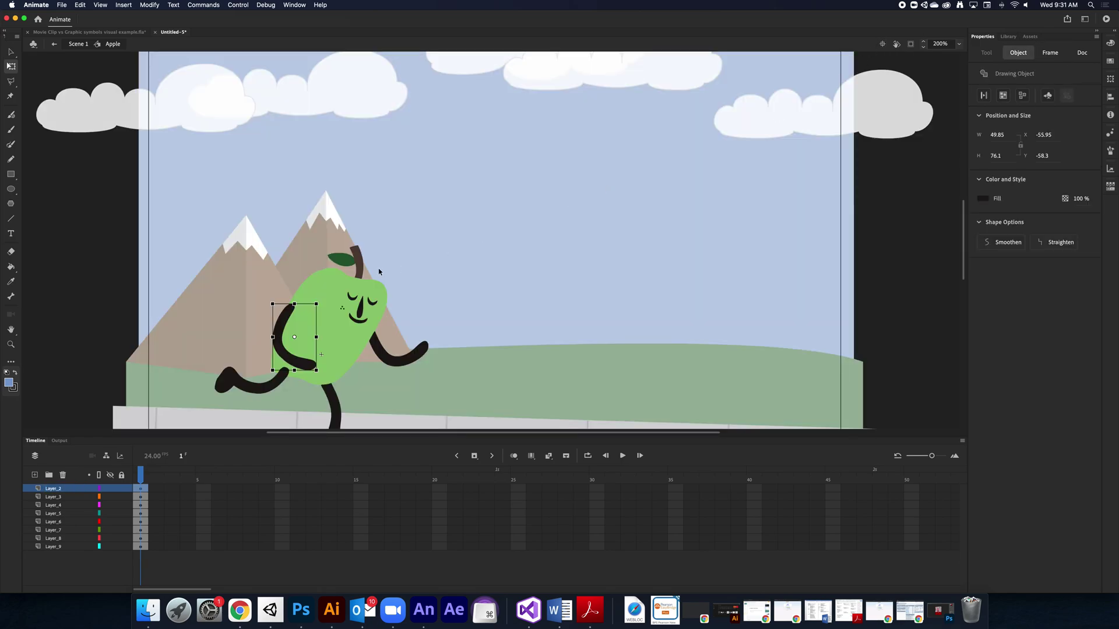
{"action": "scroll", "coordinate": [366, 274], "scroll_direction": "down", "scroll_amount": 2}
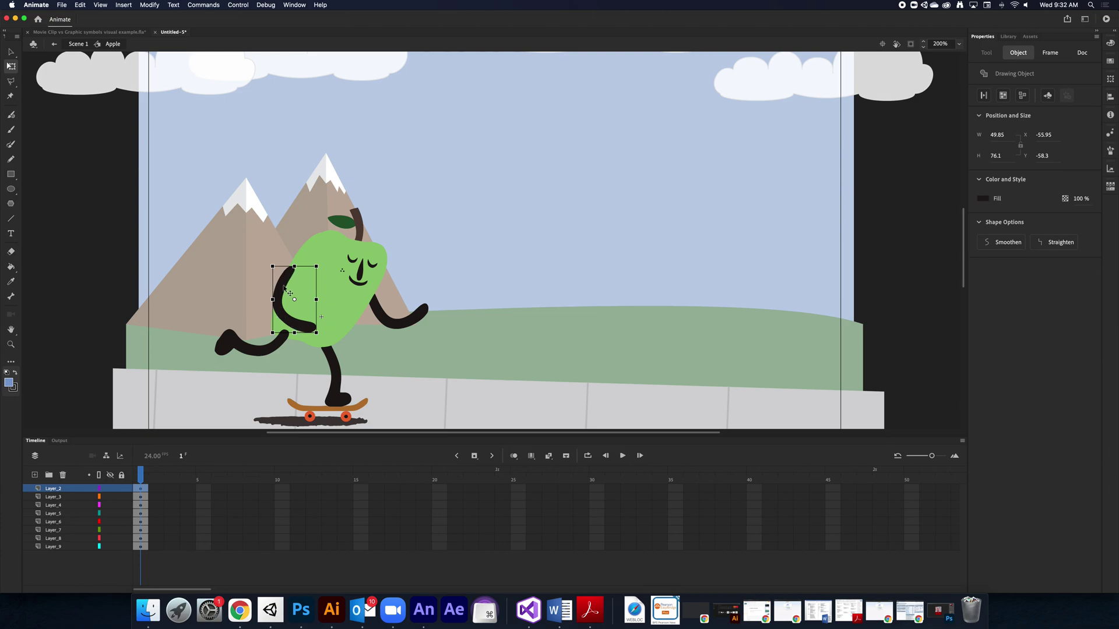
{"action": "double_click", "coordinate": [59, 491]}
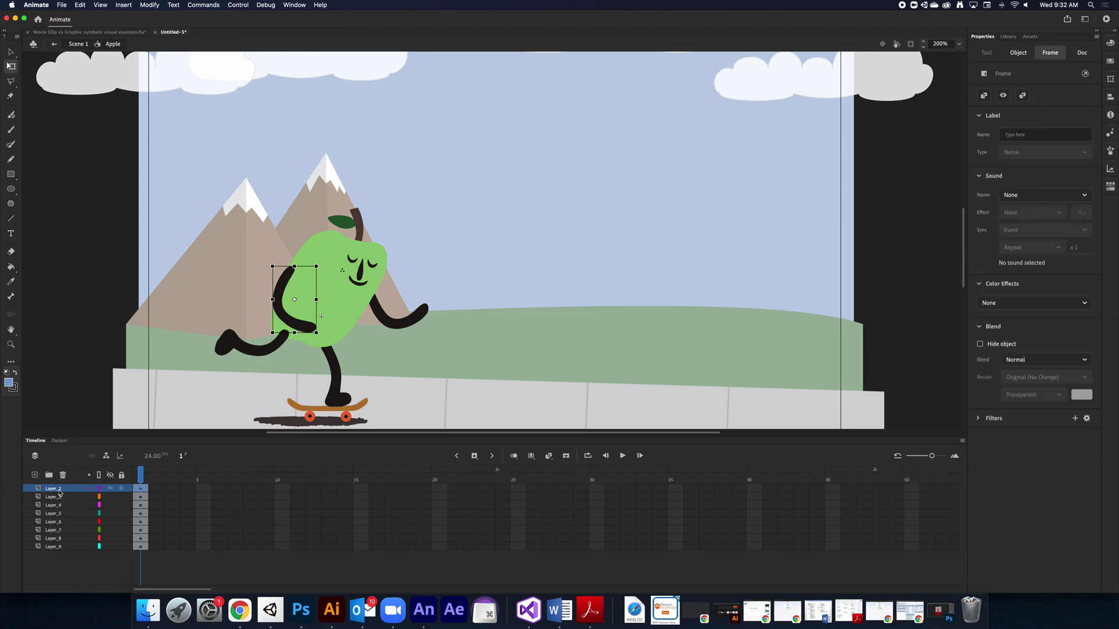
{"action": "type", "text": "R_Arm"}
{"action": "key", "text": "Return"}
Rename the raised leg's layer as R_Leg and the green body's layer as Body
{"action": "left_click", "coordinate": [60, 498]}
{"action": "double_click", "coordinate": [61, 498]}
{"action": "type", "text": "R_Leg"}
{"action": "key", "text": "Return"}
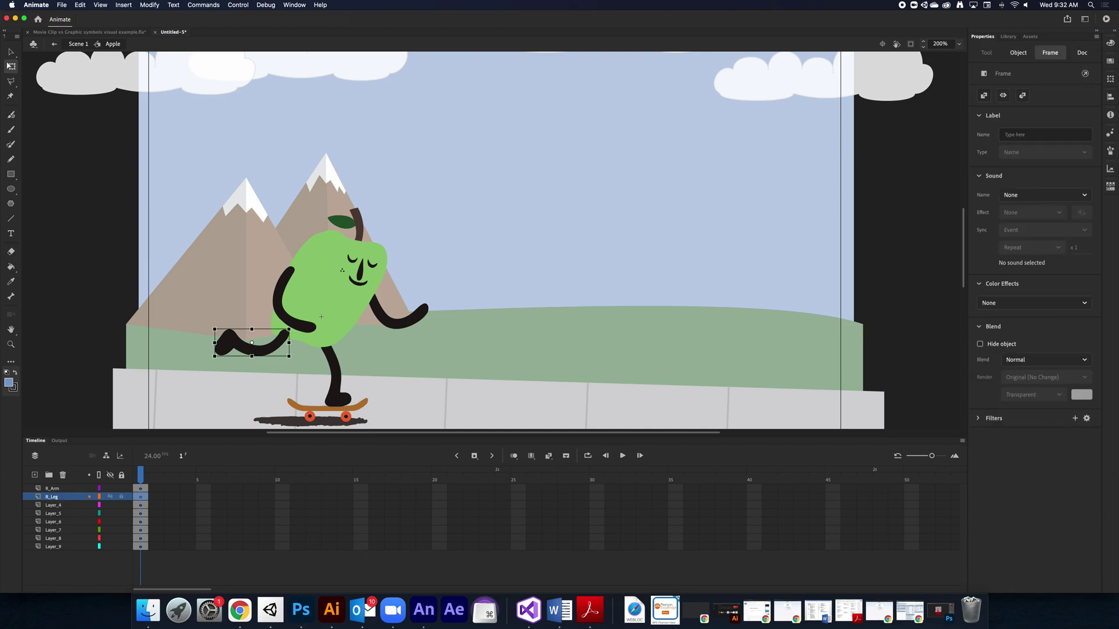
{"action": "double_click", "coordinate": [50, 506]}
{"action": "type", "text": "Body"}
{"action": "key", "text": "Return"}
Rename Layer_5 as Stem and Layer_6 as Leaf to match the parts they hold
{"action": "left_click", "coordinate": [61, 514]}
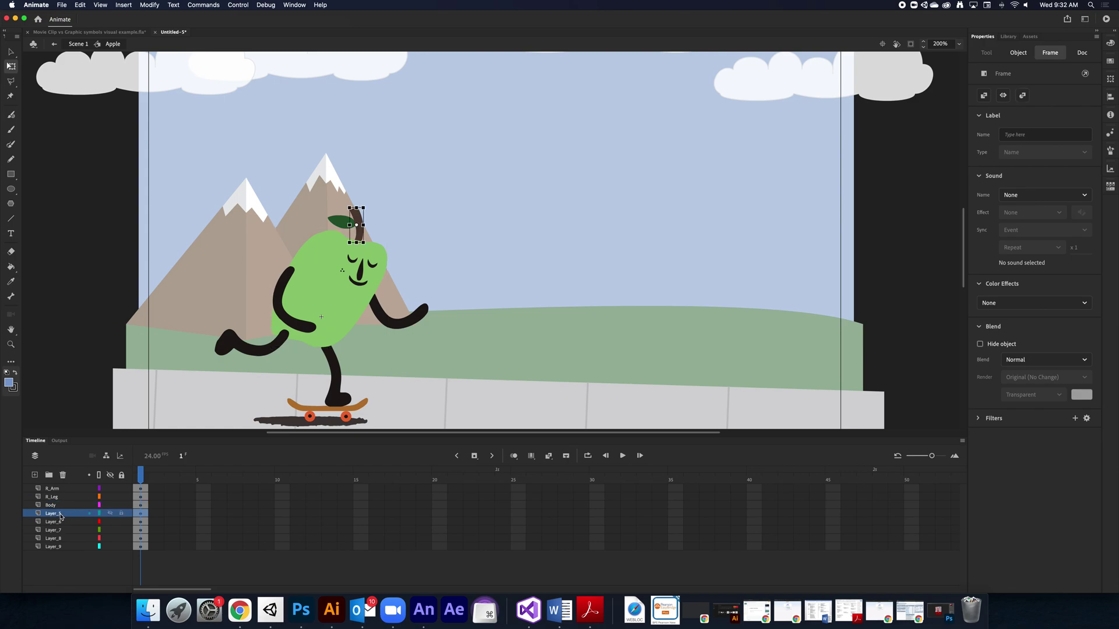
{"action": "double_click", "coordinate": [53, 513]}
{"action": "type", "text": "Stem"}
{"action": "key", "text": "Return"}
{"action": "double_click", "coordinate": [56, 521]}
{"action": "type", "text": "LEa"}
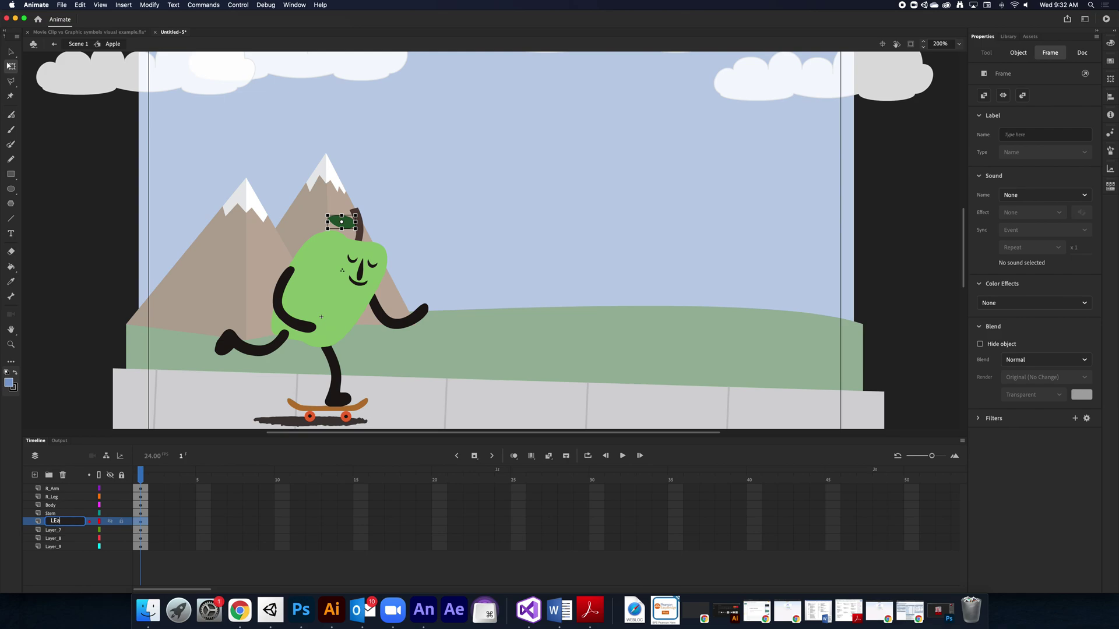
{"action": "type", "text": "f"}
{"action": "key", "text": "Return"}
Rename the outstretched arm's layer as L_Arm and the standing leg's layer as L_Leg
{"action": "left_click", "coordinate": [50, 530]}
{"action": "double_click", "coordinate": [53, 531]}
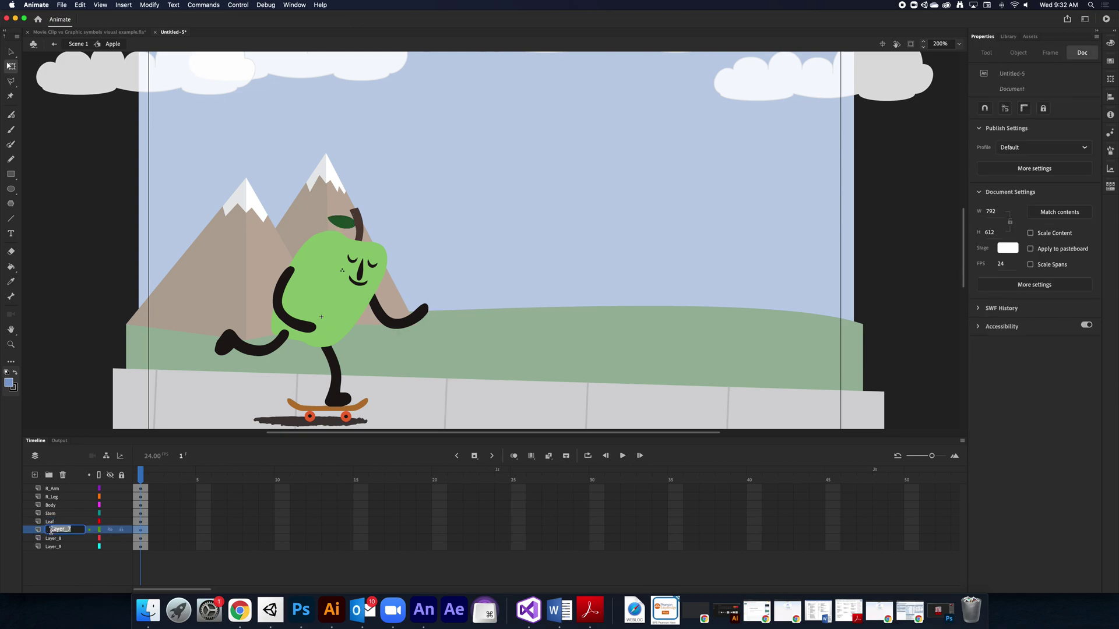
{"action": "type", "text": "L"}
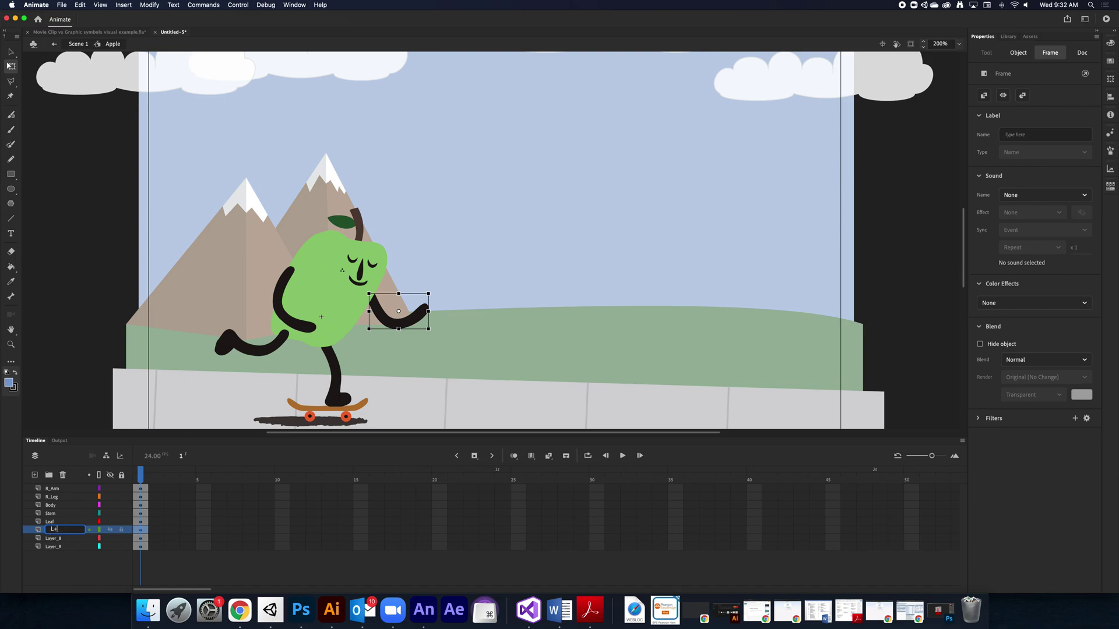
{"action": "type", "text": "_AR"}
{"action": "type", "text": "rm"}
{"action": "left_click", "coordinate": [58, 538]}
{"action": "double_click", "coordinate": [58, 538]}
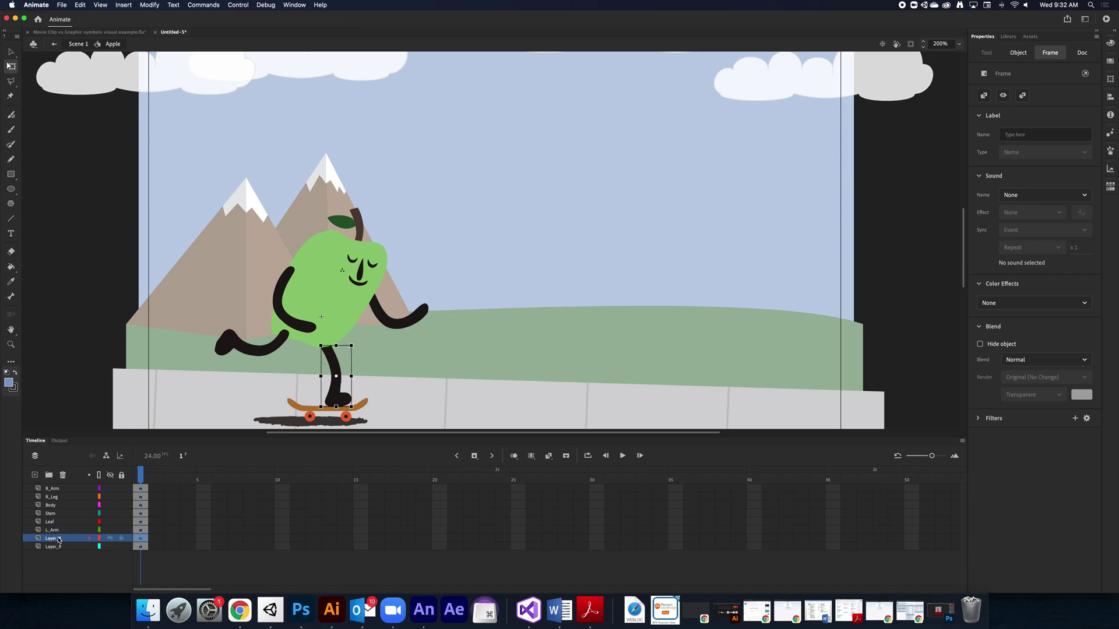
{"action": "type", "text": "L_Leg"}
{"action": "key", "text": "Return"}
Rename Layer_9, which holds the board and its shadow, as Skateboard
{"action": "left_click", "coordinate": [55, 547]}
{"action": "double_click", "coordinate": [55, 547]}
{"action": "type", "text": "Skateboard"}
{"action": "key", "text": "Return"}
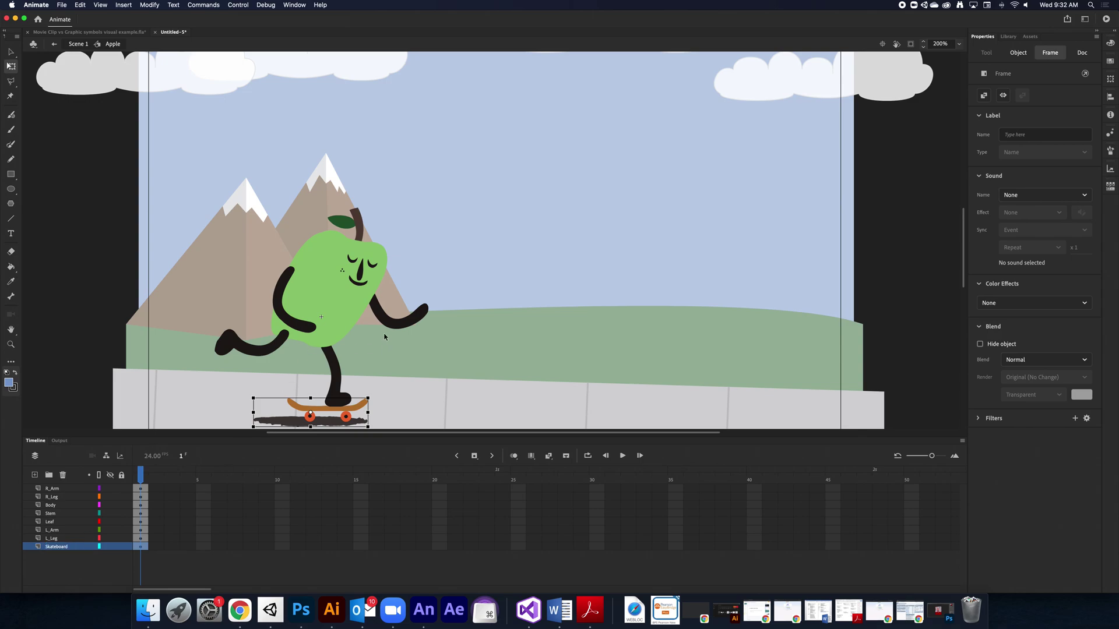
{"action": "key", "text": "super+1"}
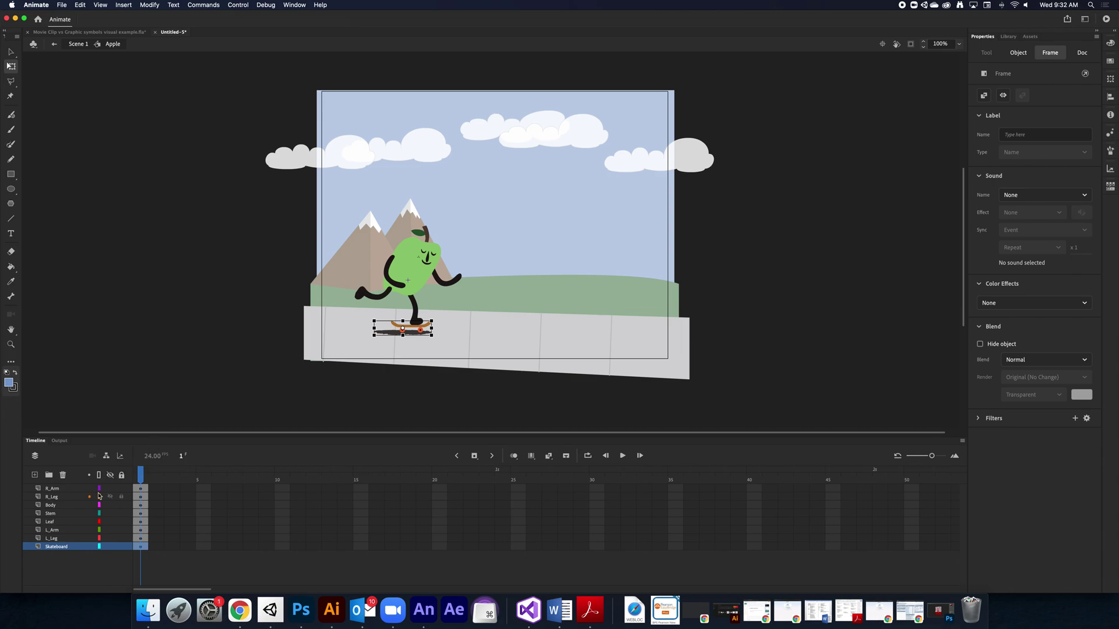
{"action": "left_click", "coordinate": [58, 488]}
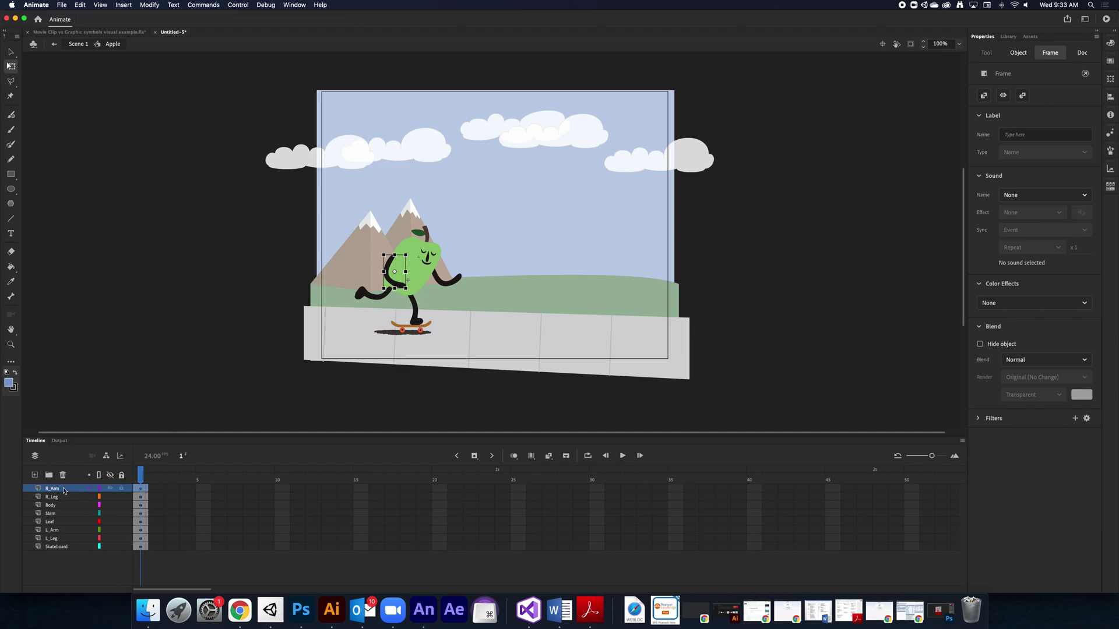
{"action": "left_click", "coordinate": [60, 531], "text": "shift"}
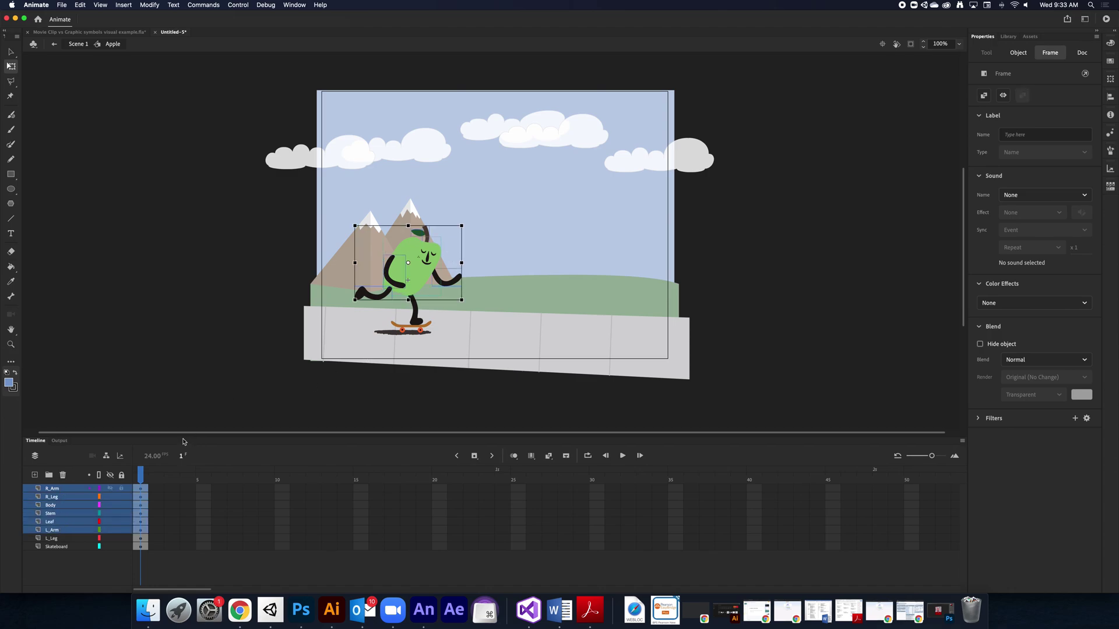
{"action": "left_click", "coordinate": [61, 538]}
{"action": "left_click", "coordinate": [60, 546]}
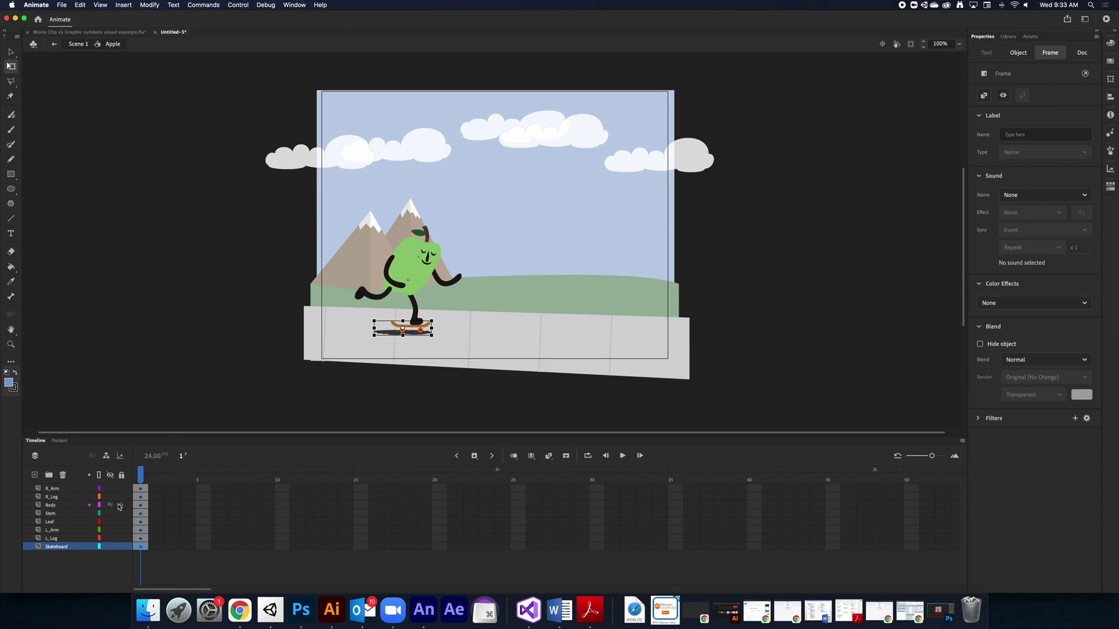
Convert the arm on the R_Arm layer into a graphic symbol named R_Arm
{"action": "left_click", "coordinate": [61, 489]}
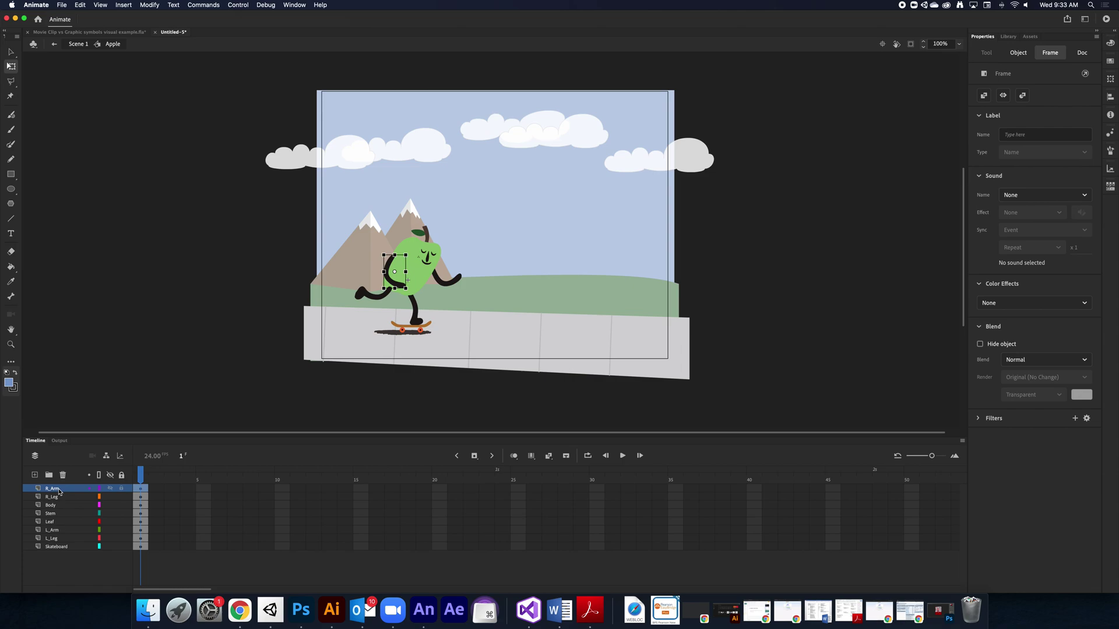
{"action": "left_click", "coordinate": [150, 5]}
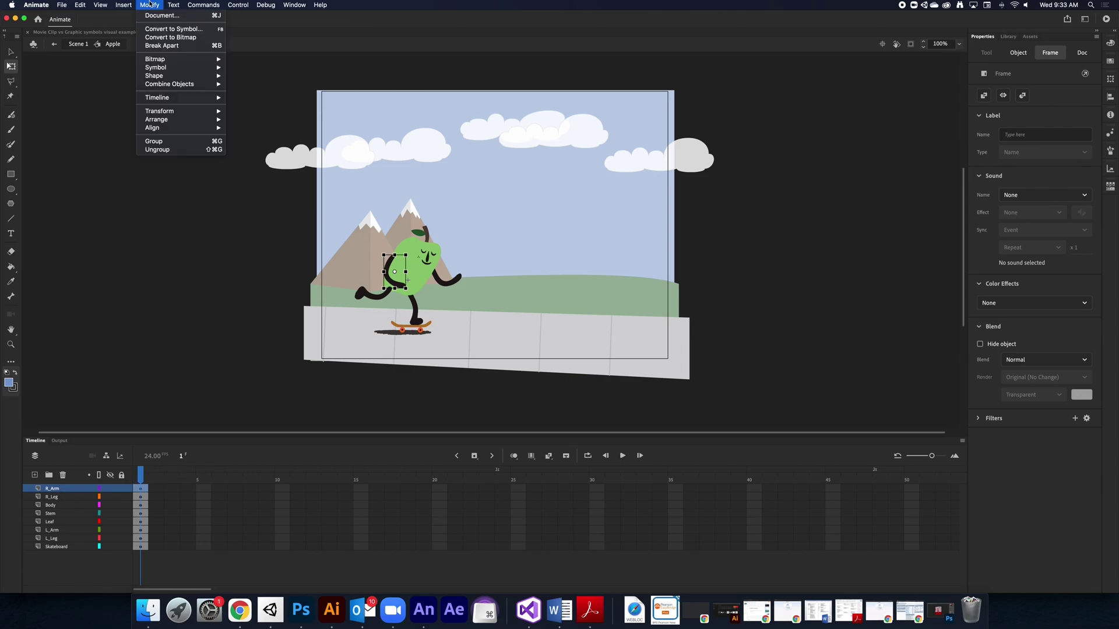
{"action": "left_click", "coordinate": [202, 31]}
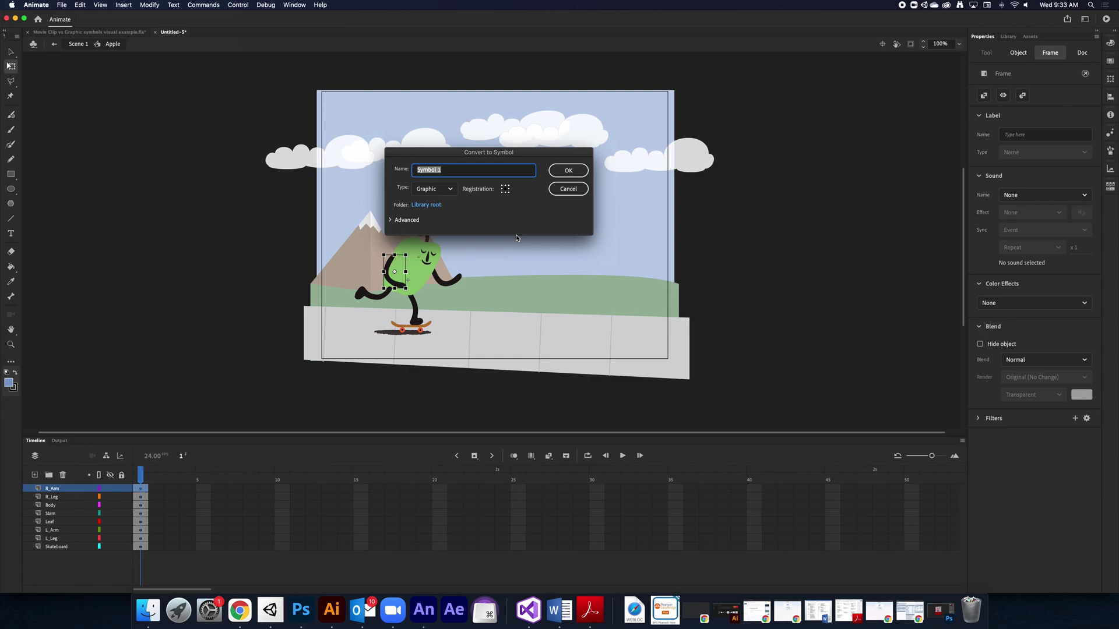
{"action": "type", "text": "R_Arm"}
{"action": "left_click", "coordinate": [570, 171]}
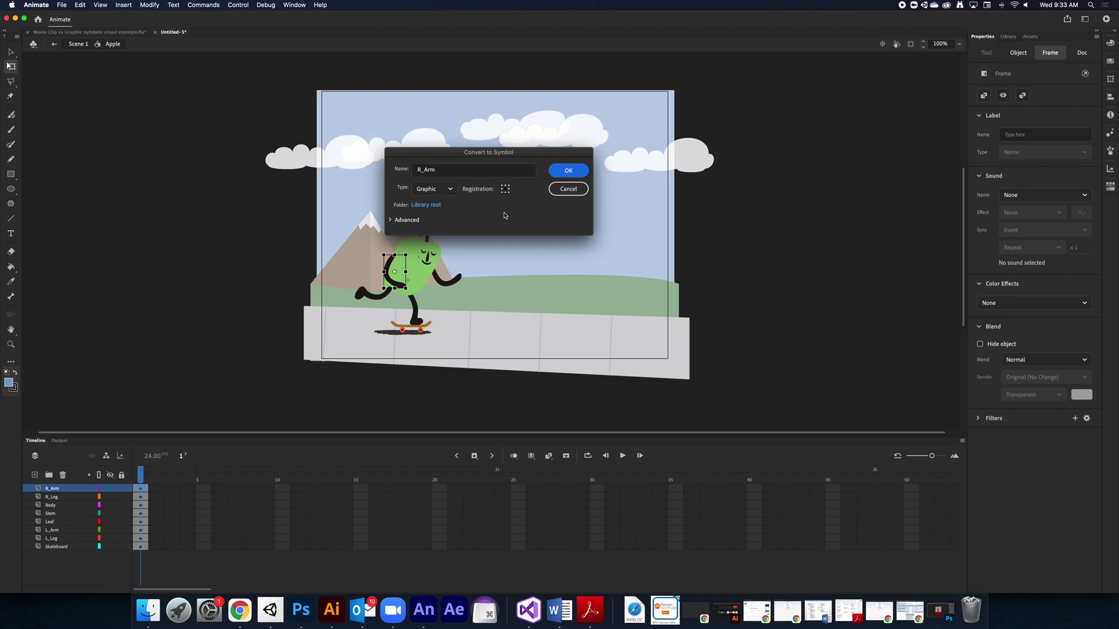
Convert the leg on the R_Leg layer into a graphic symbol named R_Leg
{"action": "left_click", "coordinate": [68, 497]}
{"action": "key", "text": "F8"}
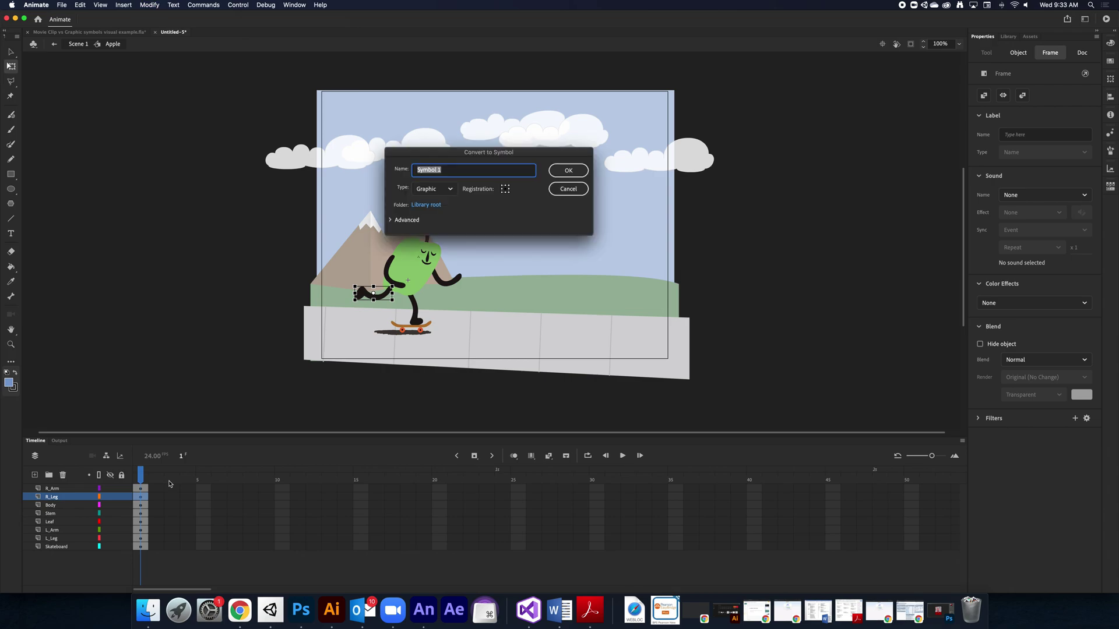
{"action": "type", "text": "R_Leg"}
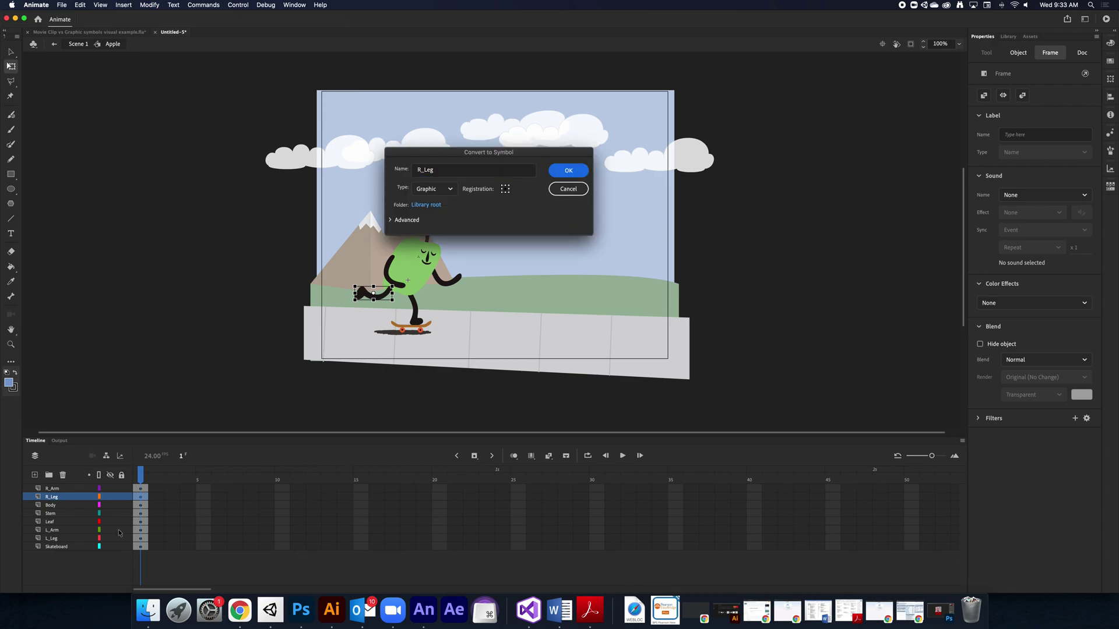
{"action": "key", "text": "Return"}
Convert the apple's body on the Body layer into a graphic symbol named Body
{"action": "left_click", "coordinate": [50, 506]}
{"action": "key", "text": "F8"}
{"action": "type", "text": "Body"}
{"action": "key", "text": "Return"}
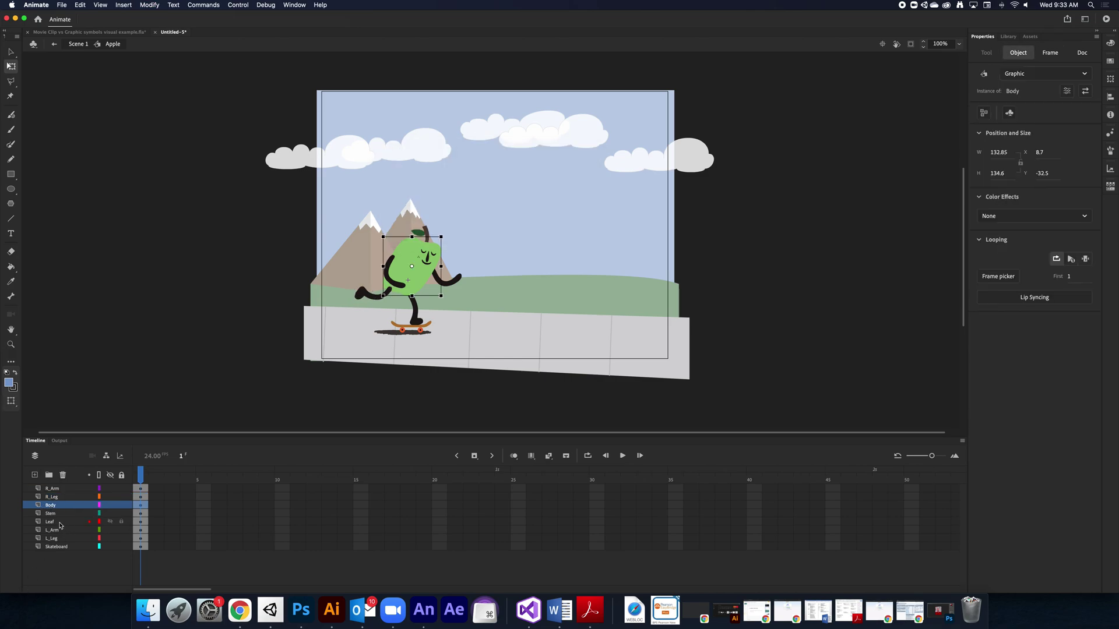
Convert the apple's stem on the Stem layer into a graphic symbol named Stem
{"action": "left_click", "coordinate": [51, 514]}
{"action": "key", "text": "F8"}
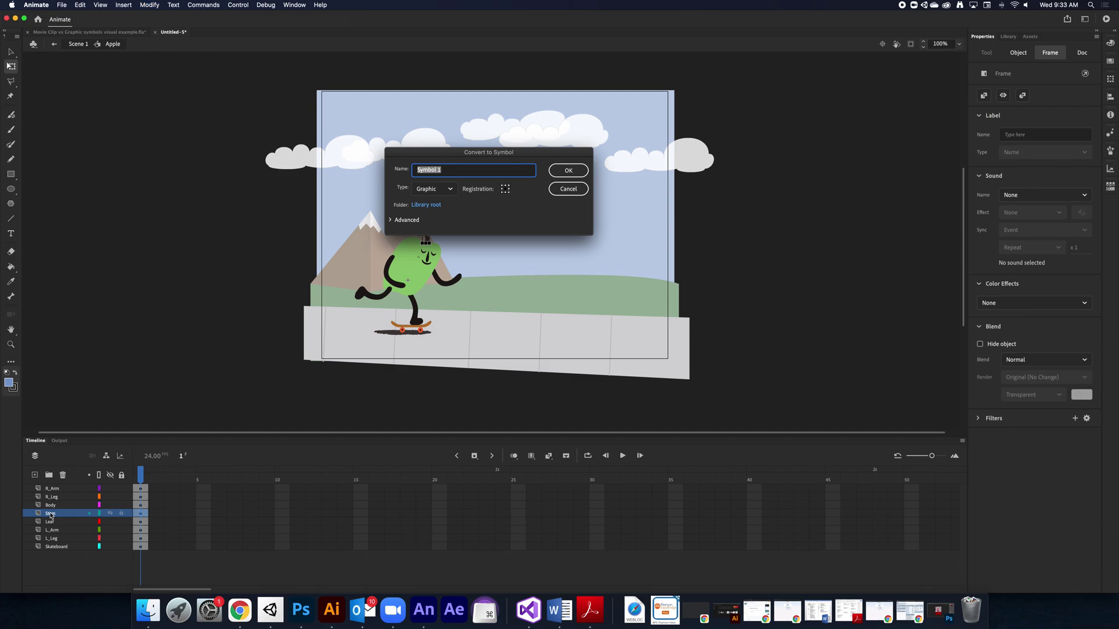
{"action": "type", "text": "Stem"}
{"action": "key", "text": "Return"}
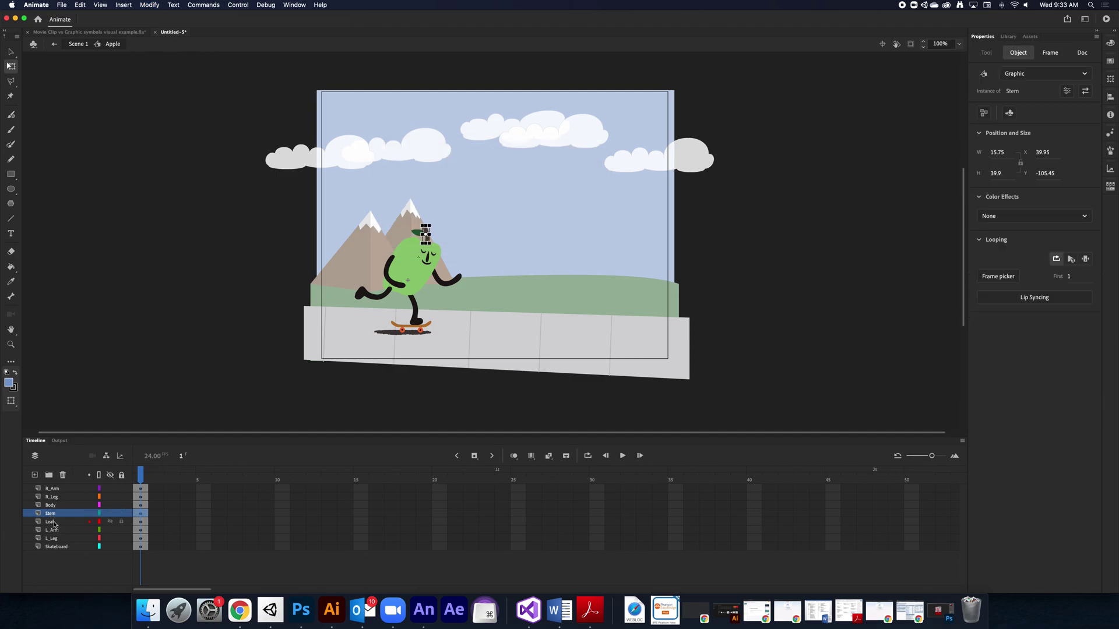
Convert the leaf artwork on the Leaf layer into a graphic symbol named Leaf
{"action": "left_click", "coordinate": [53, 523]}
{"action": "key", "text": "F8"}
{"action": "type", "text": "Leaf"}
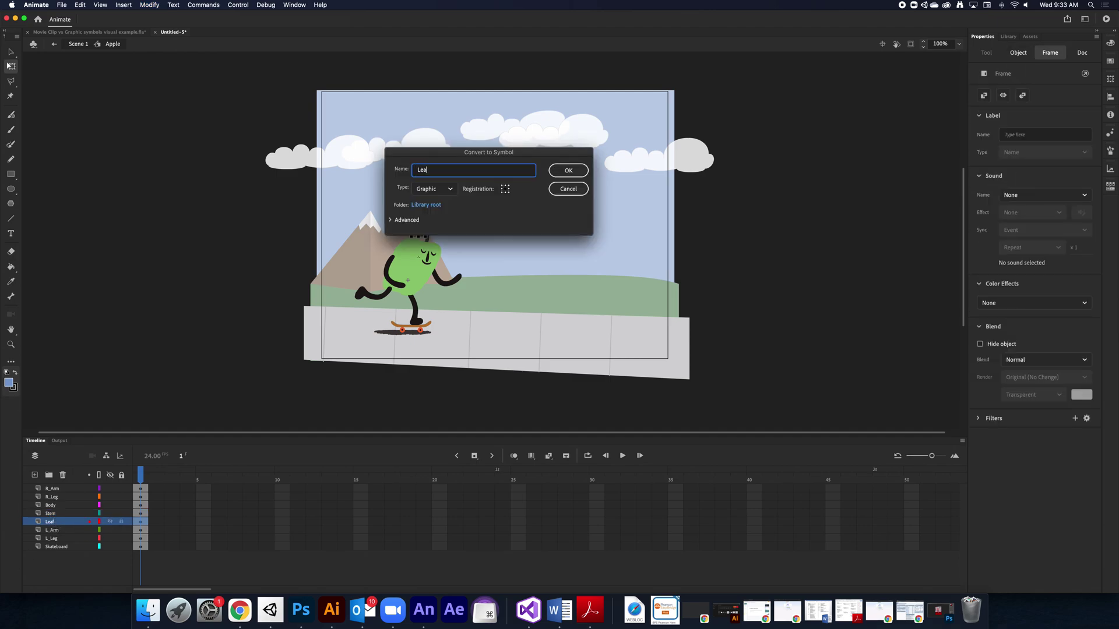
{"action": "key", "text": "Return"}
Convert the arm on the L_Arm layer into a graphic symbol named L_Arm
{"action": "left_click", "coordinate": [53, 531]}
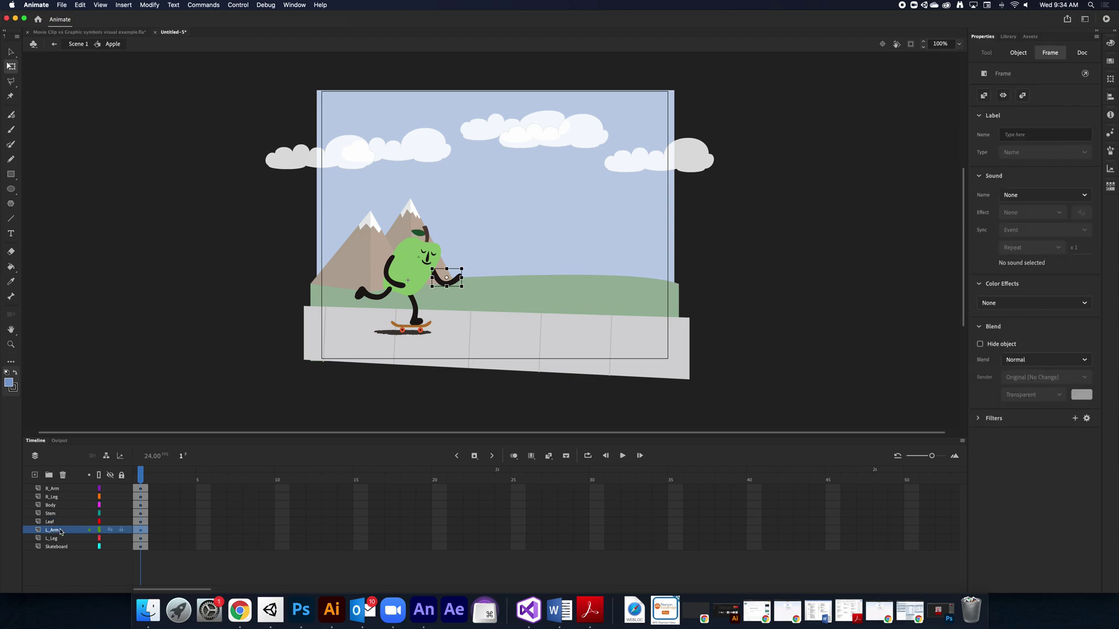
{"action": "key", "text": "F8"}
{"action": "type", "text": "L_Arm"}
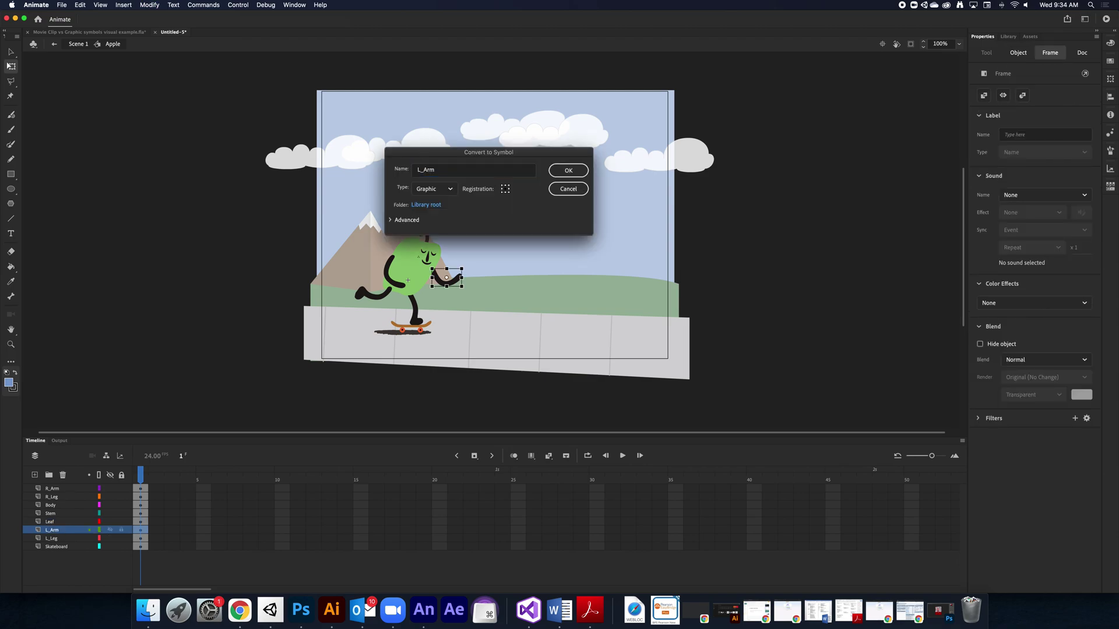
{"action": "key", "text": "Return"}
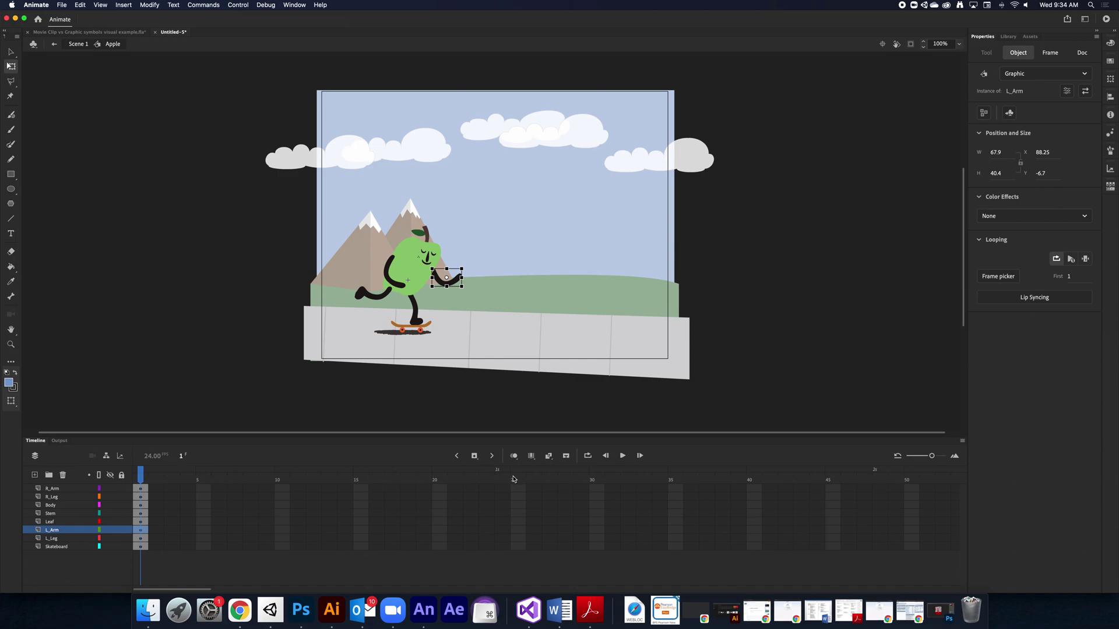
Extend all eight layers of the Apple symbol, from R_Arm to Skateboard, to frame 24
{"action": "left_click", "coordinate": [504, 492]}
{"action": "left_click_drag", "start_coordinate": [504, 493], "coordinate": [505, 549]}
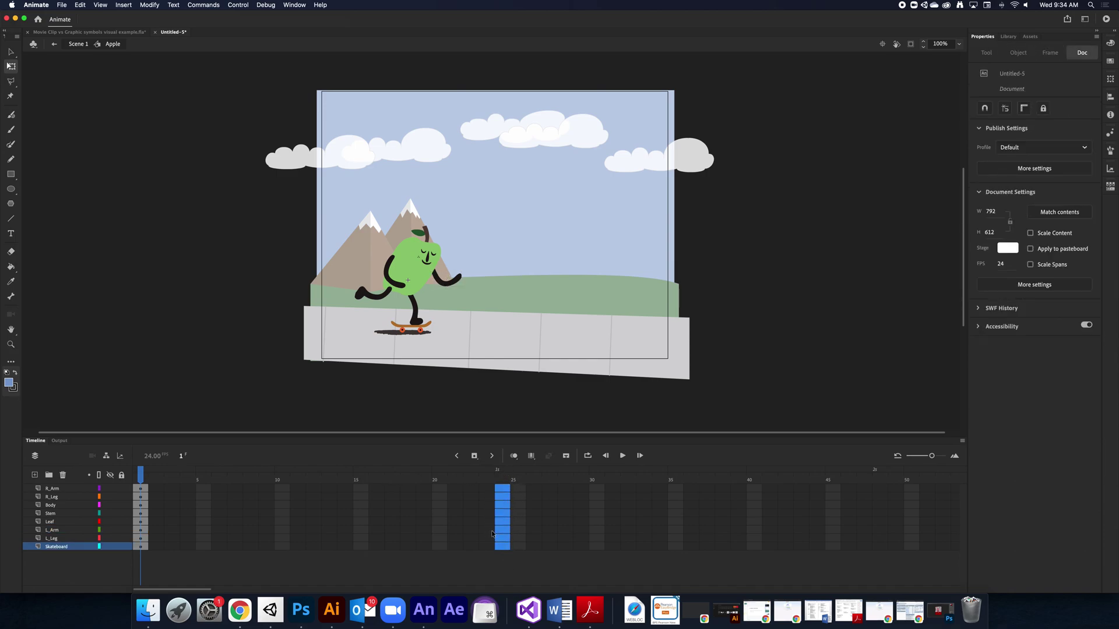
{"action": "key", "text": "F5"}
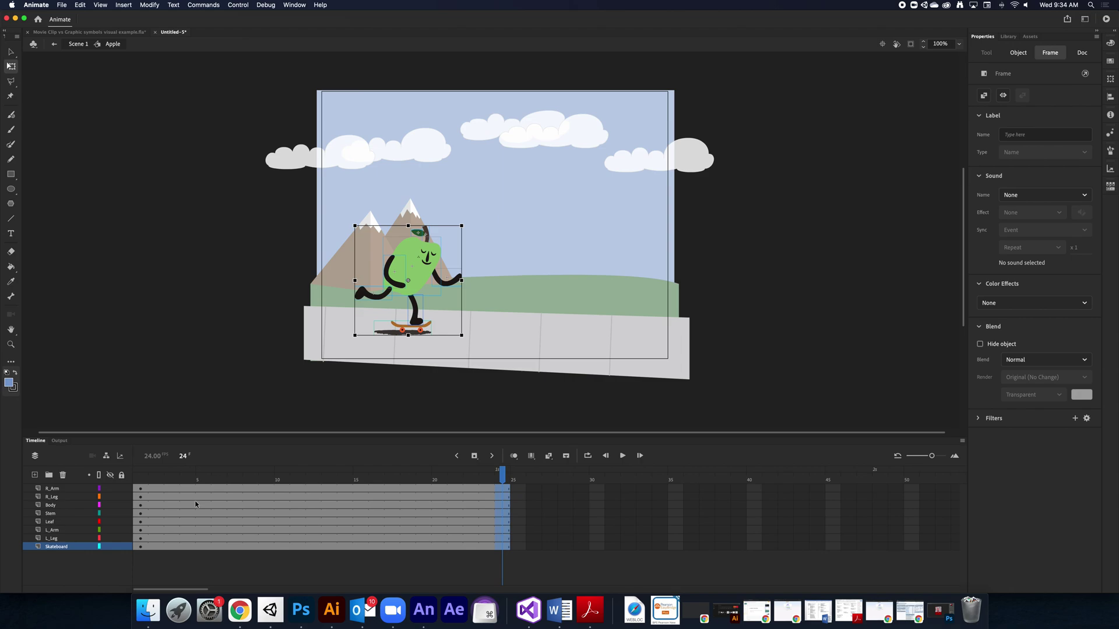
Create motion tweens on the six layers R_Arm, R_Leg, Body, Stem, Leaf and L_Arm
{"action": "left_click", "coordinate": [141, 492]}
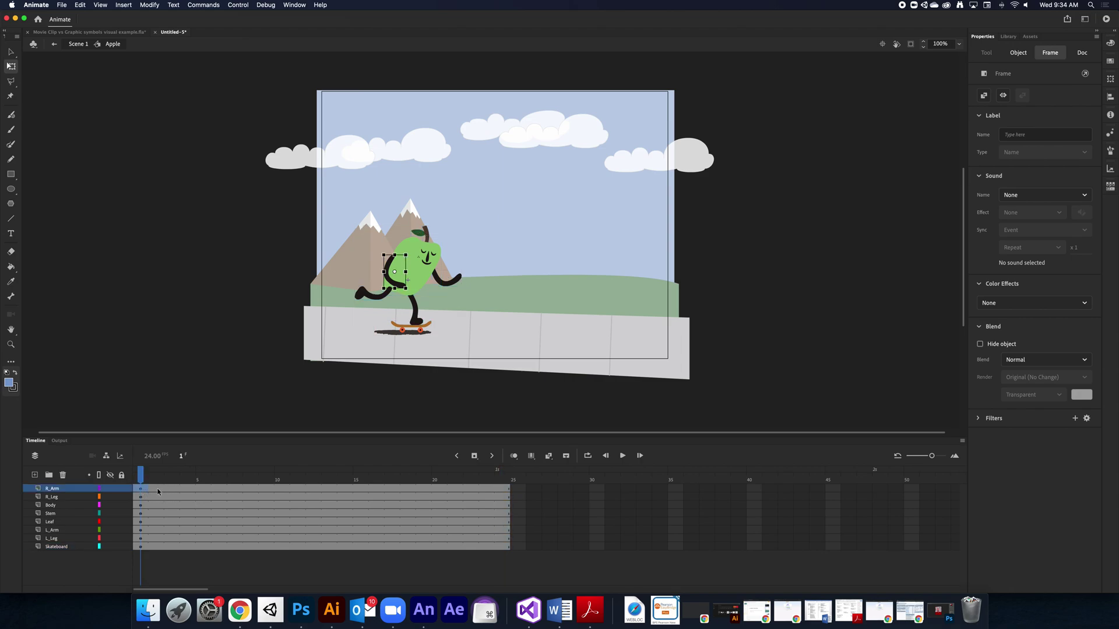
{"action": "left_click_drag", "start_coordinate": [282, 489], "coordinate": [280, 528]}
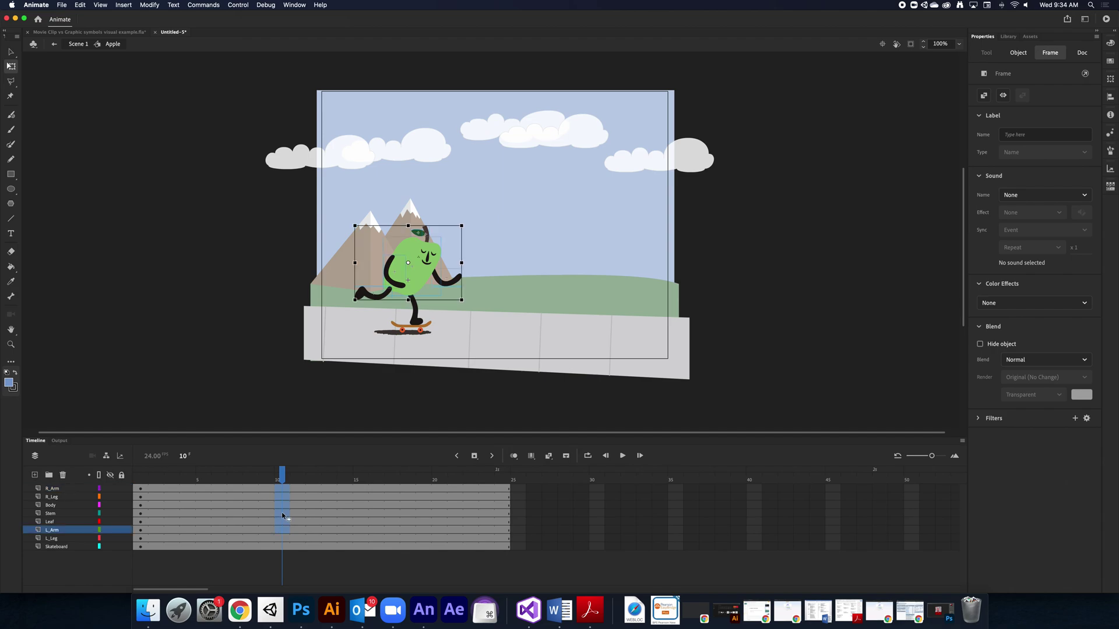
{"action": "right_click", "coordinate": [281, 529]}
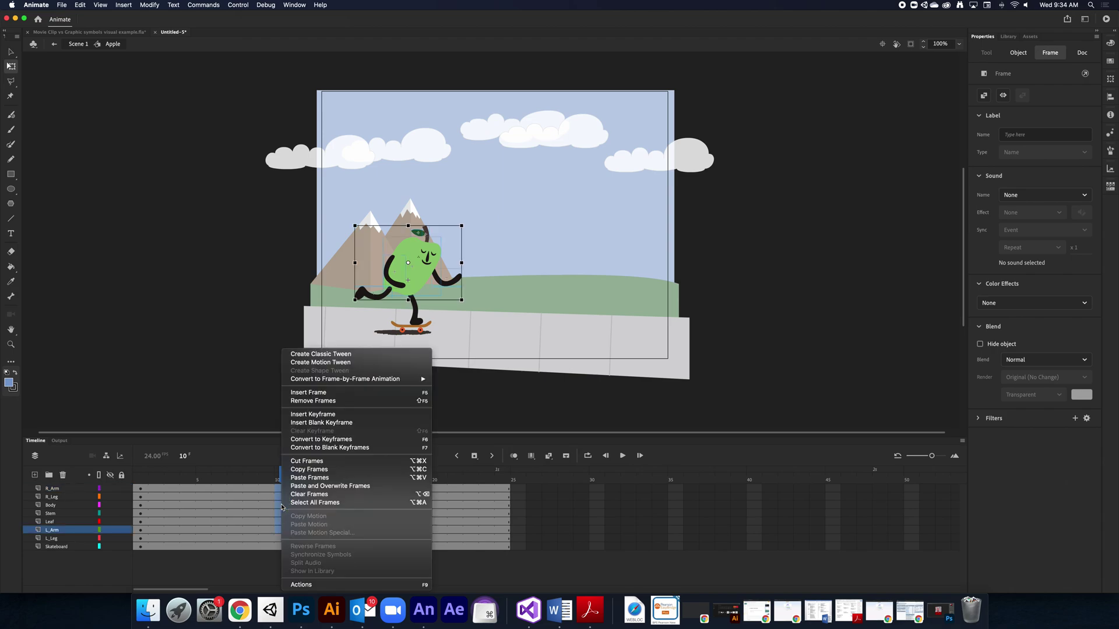
{"action": "left_click", "coordinate": [327, 362]}
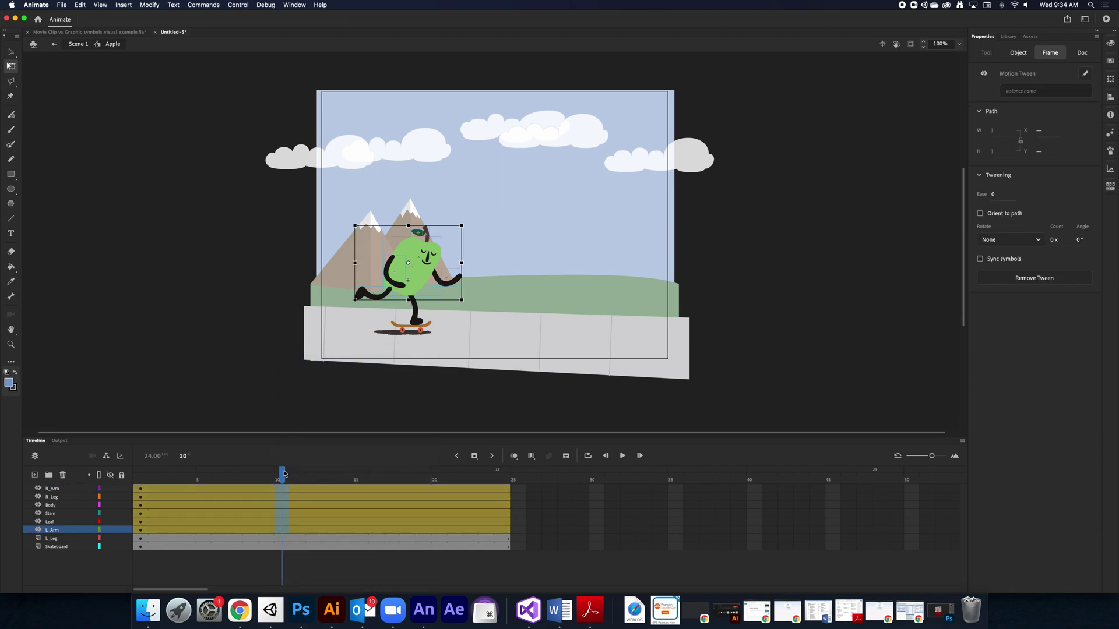
Insert keyframes at frame 10 on the six tweened layers from R_Arm to L_Arm
{"action": "left_click", "coordinate": [339, 497]}
{"action": "left_click", "coordinate": [282, 478]}
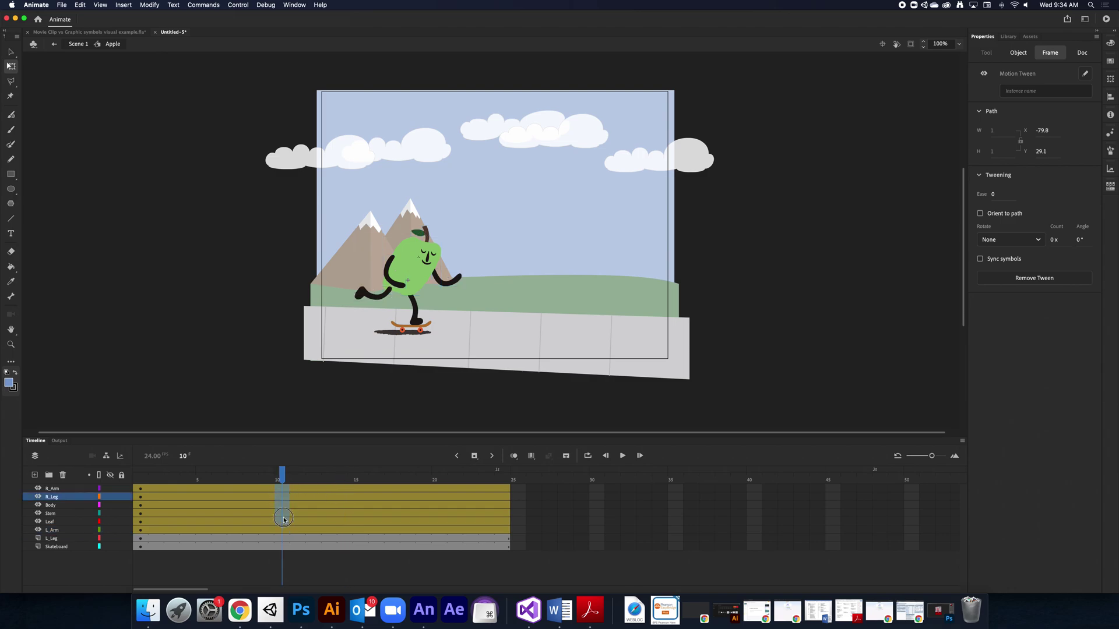
{"action": "left_click", "coordinate": [284, 529]}
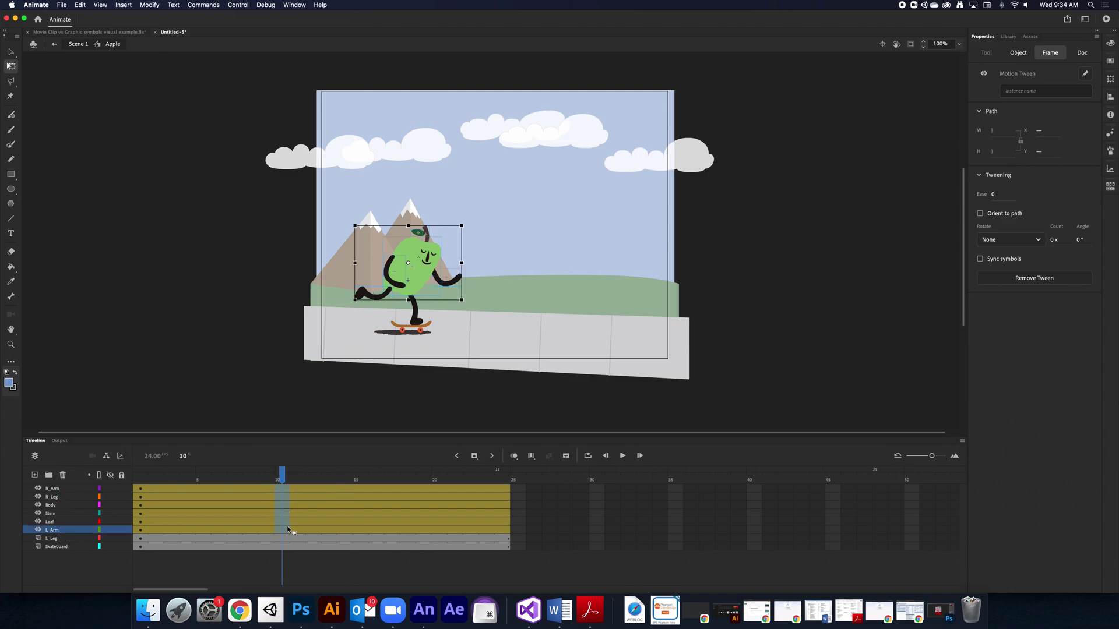
{"action": "left_click", "coordinate": [341, 381]}
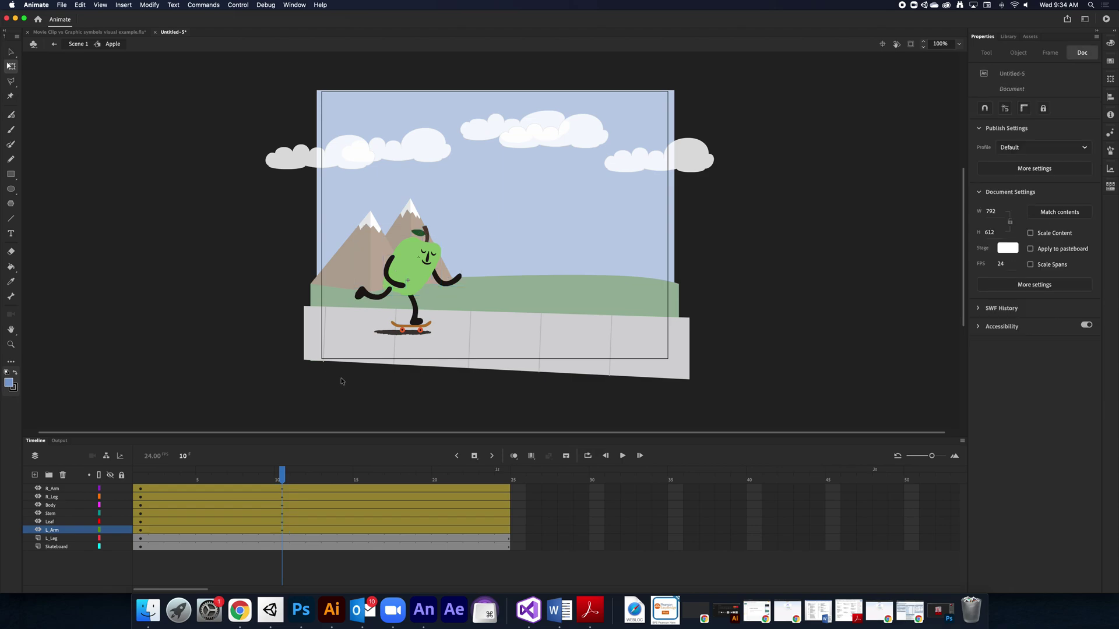
Move the apple's body down 10 px at frame 10
{"action": "key", "text": "super+equal"}
{"action": "key", "text": "super+equal"}
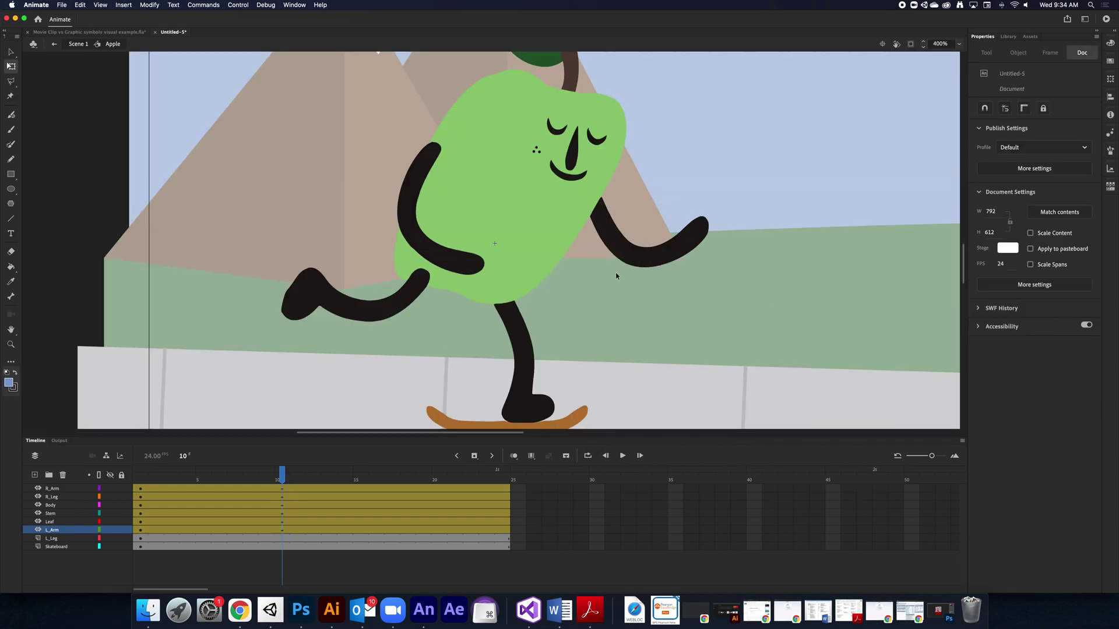
{"action": "left_click", "coordinate": [495, 180]}
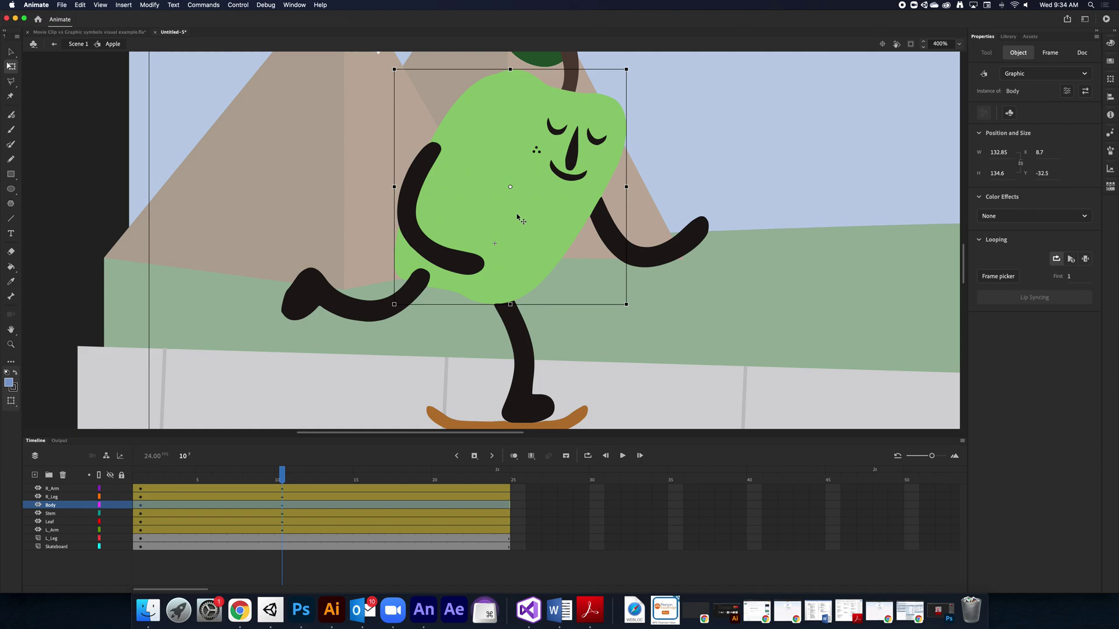
{"action": "key", "text": "super+minus"}
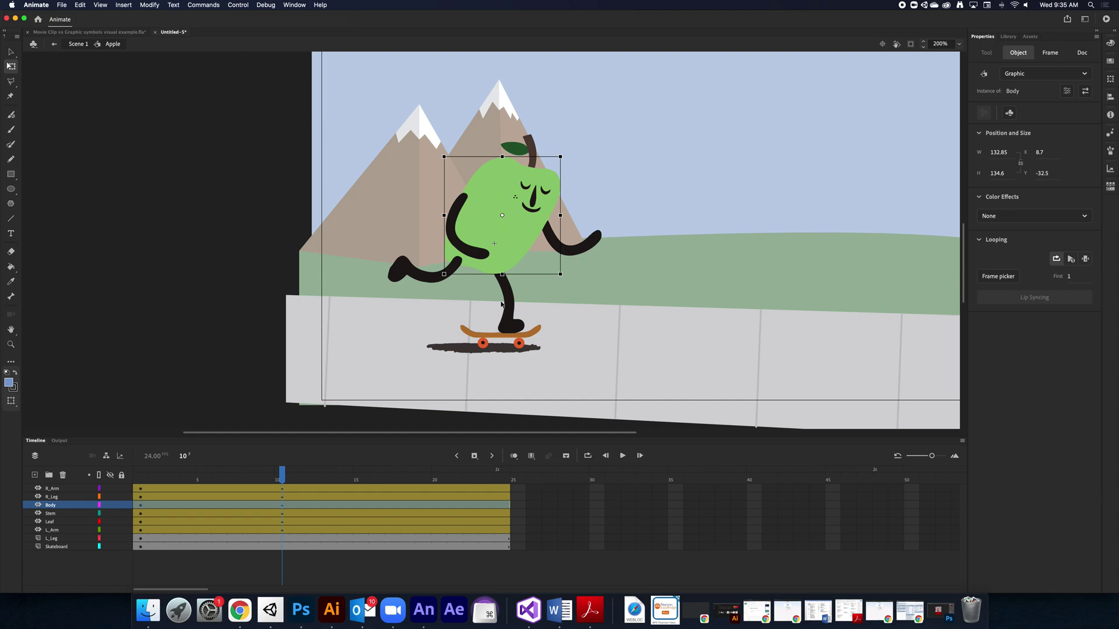
{"action": "key", "text": "shift+Down"}
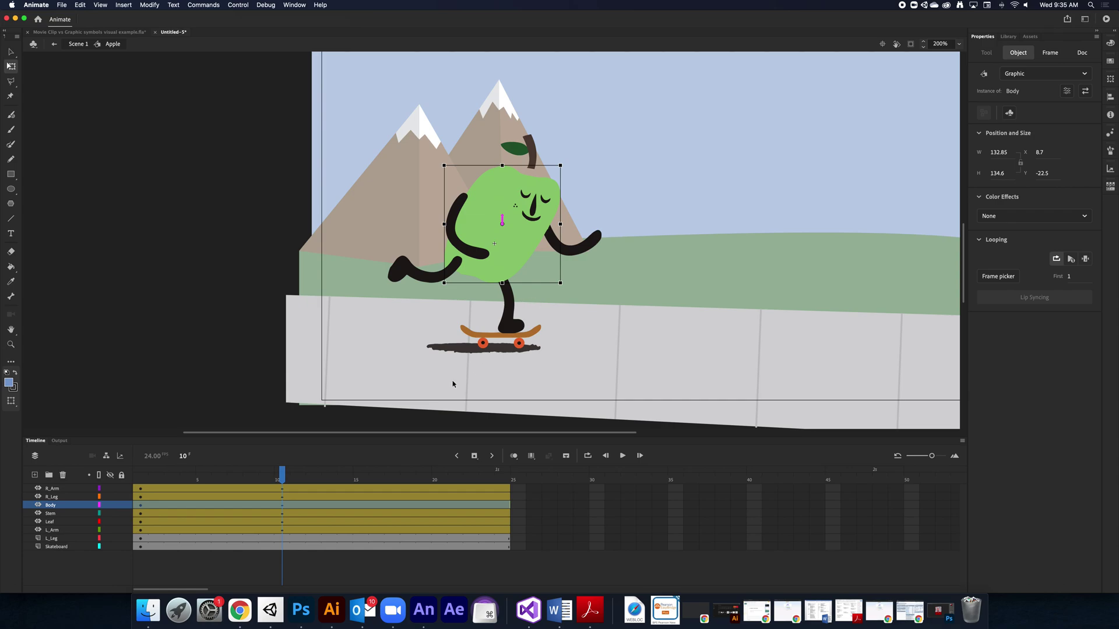
Shift the stem and leaf down 10 px at frame 10 to follow the body
{"action": "left_click", "coordinate": [535, 150]}
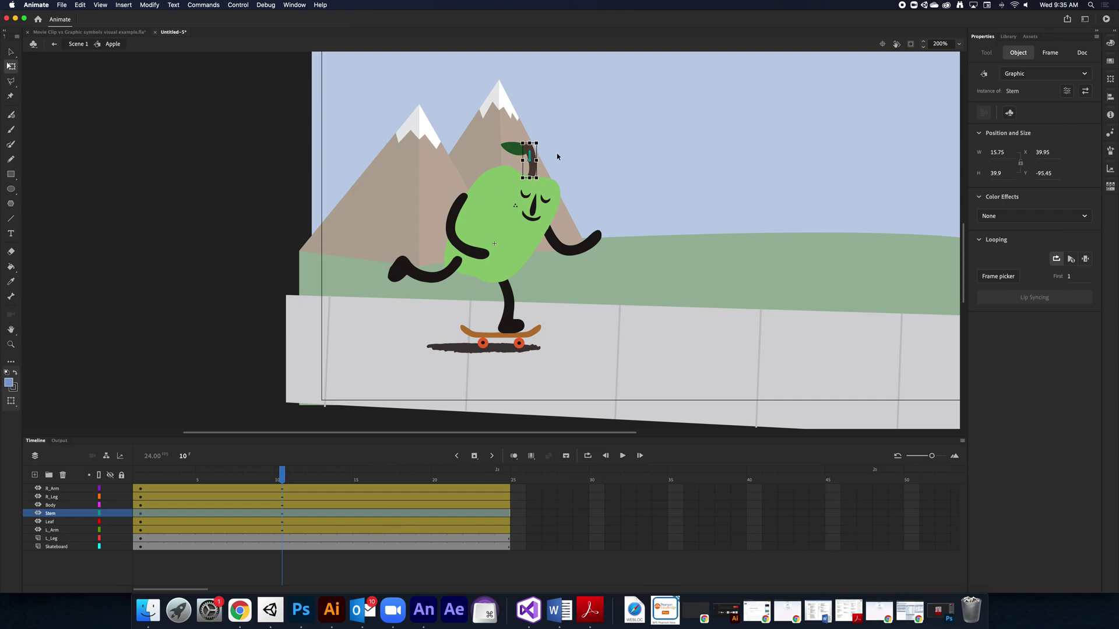
{"action": "left_click", "coordinate": [514, 149]}
{"action": "key", "text": "shift+Down"}
{"action": "mouse_move", "coordinate": [278, 476]}
{"action": "left_mouse_down"}
{"action": "mouse_move", "coordinate": [155, 472]}
{"action": "mouse_move", "coordinate": [282, 473]}
{"action": "left_mouse_up"}
Move the R_Arm symbol's transformation point from its center to the shoulder end at frame 10
{"action": "left_click", "coordinate": [282, 489]}
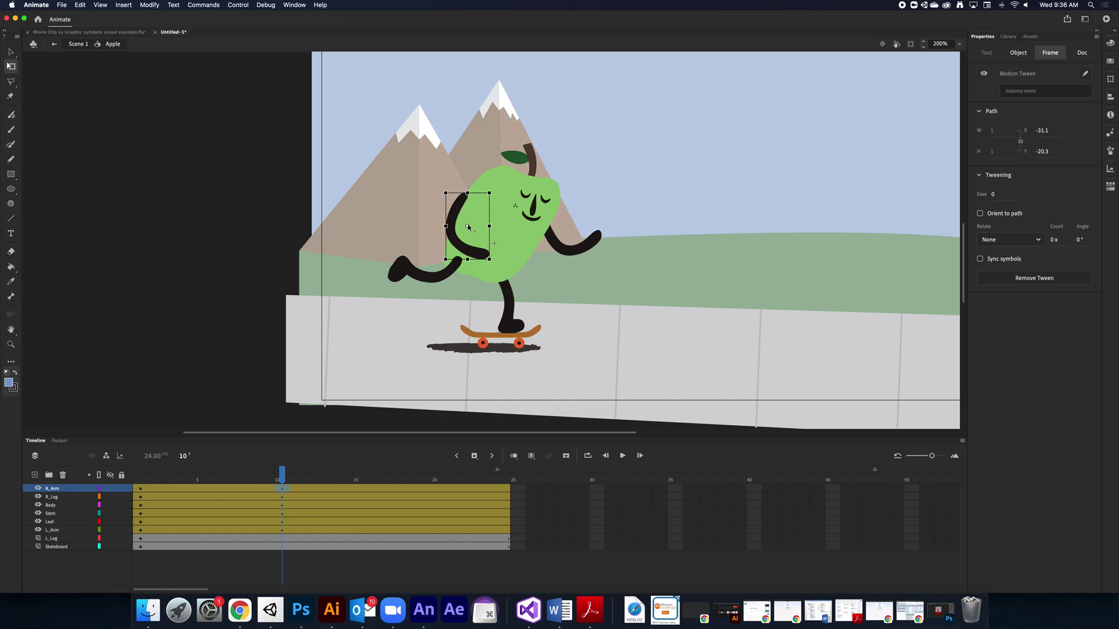
{"action": "key", "text": "super+equal"}
{"action": "key", "text": "super+equal"}
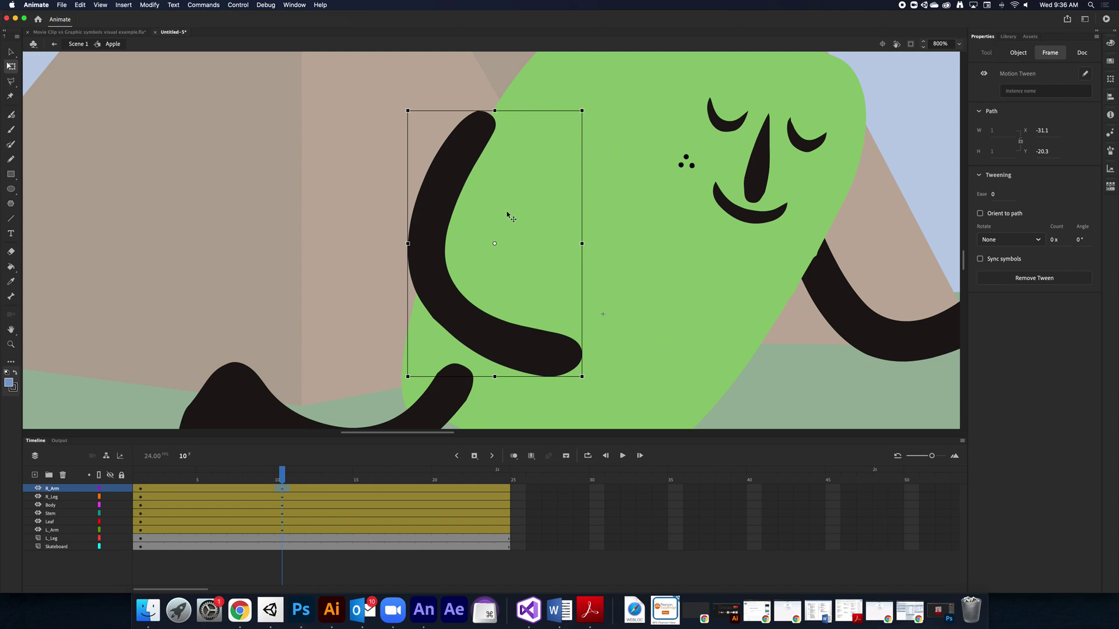
{"action": "left_click_drag", "start_coordinate": [495, 245], "coordinate": [483, 124]}
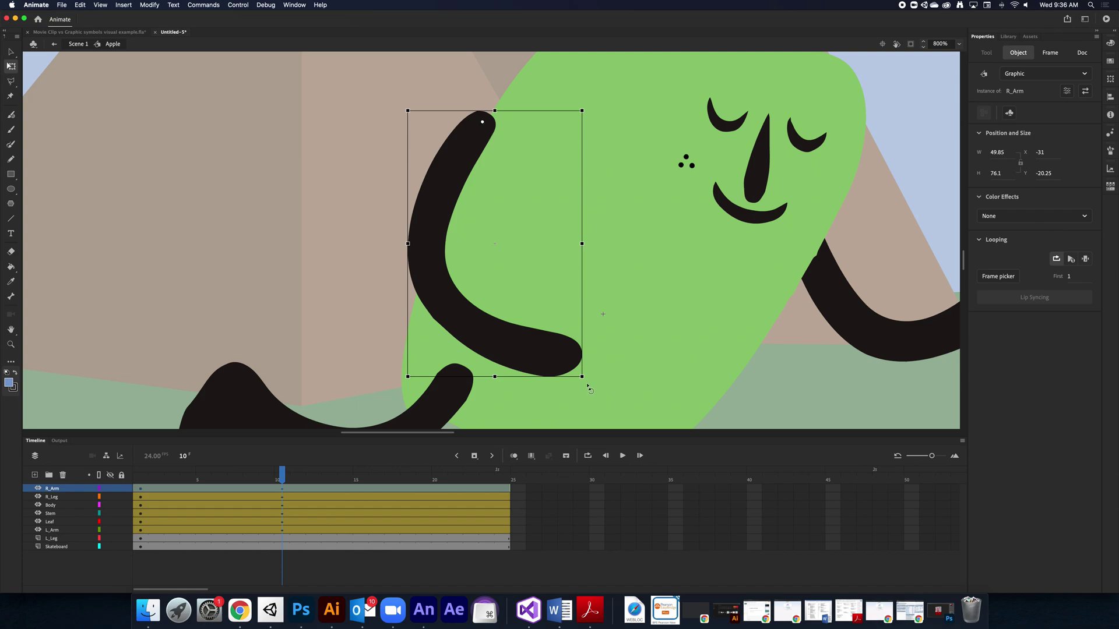
Rotate R_Arm up toward the mouth at frame 10 and nudge it down 3 px to match the body
{"action": "left_click_drag", "start_coordinate": [589, 386], "coordinate": [697, 211]}
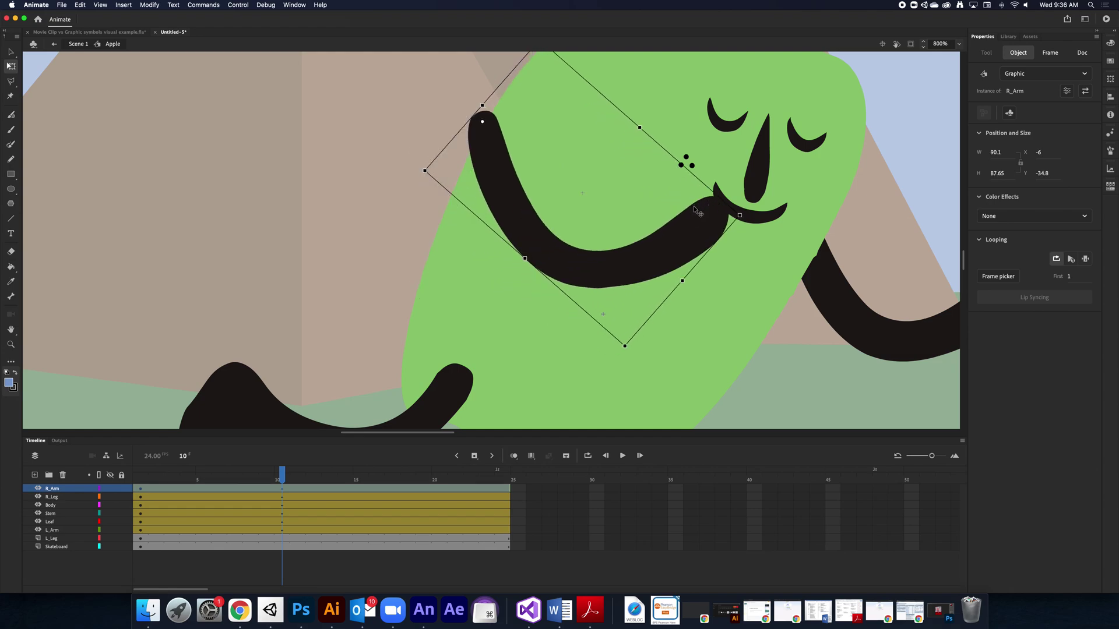
{"action": "key", "text": "Down"}
{"action": "key", "text": "Down"}
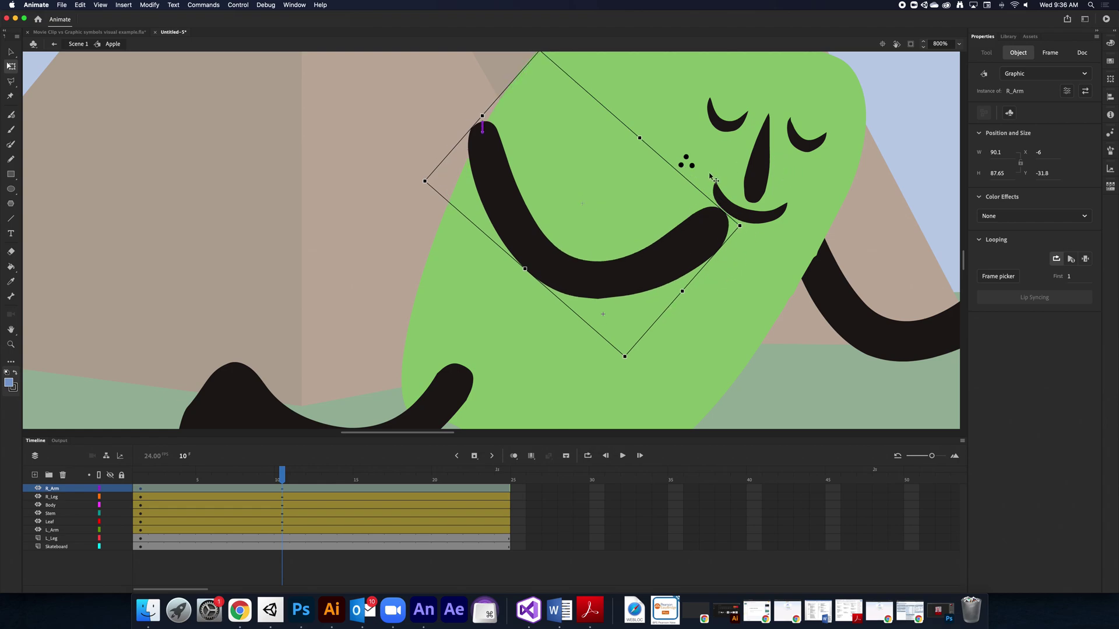
{"action": "mouse_move", "coordinate": [282, 475]}
{"action": "left_mouse_down"}
{"action": "mouse_move", "coordinate": [142, 473]}
{"action": "mouse_move", "coordinate": [250, 458]}
{"action": "mouse_move", "coordinate": [200, 464]}
{"action": "mouse_move", "coordinate": [299, 470]}
{"action": "mouse_move", "coordinate": [126, 485]}
{"action": "mouse_move", "coordinate": [289, 488]}
{"action": "left_mouse_up"}
At frame 10, place L_Arm's transformation point at its shoulder end and nudge the arm down 3 px
{"action": "scroll", "coordinate": [717, 335], "scroll_direction": "right", "scroll_amount": 3}
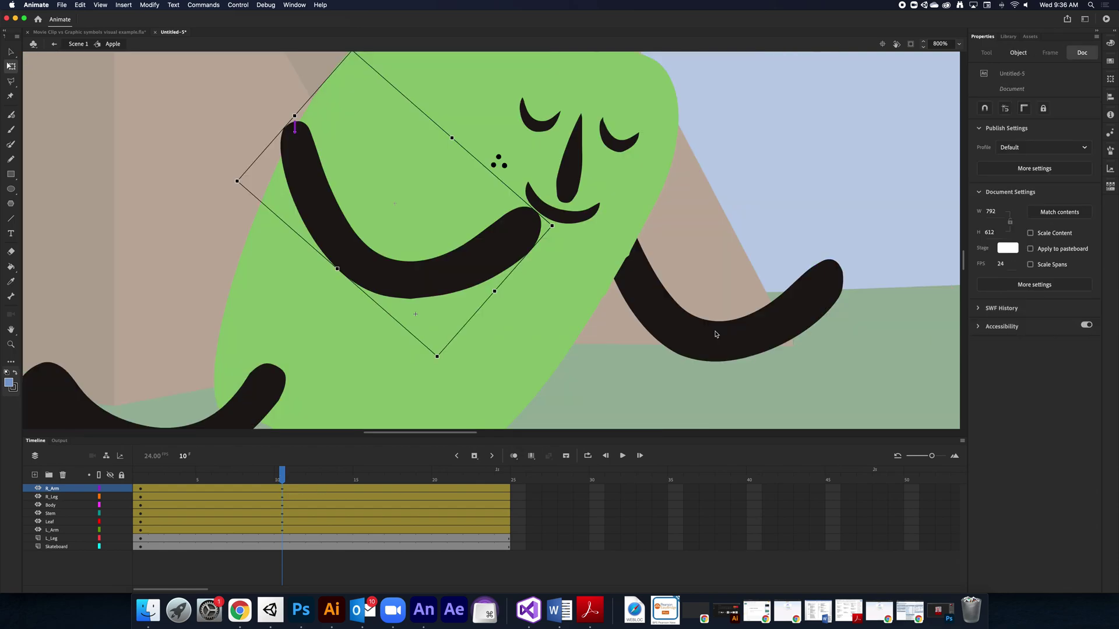
{"action": "left_click", "coordinate": [717, 343]}
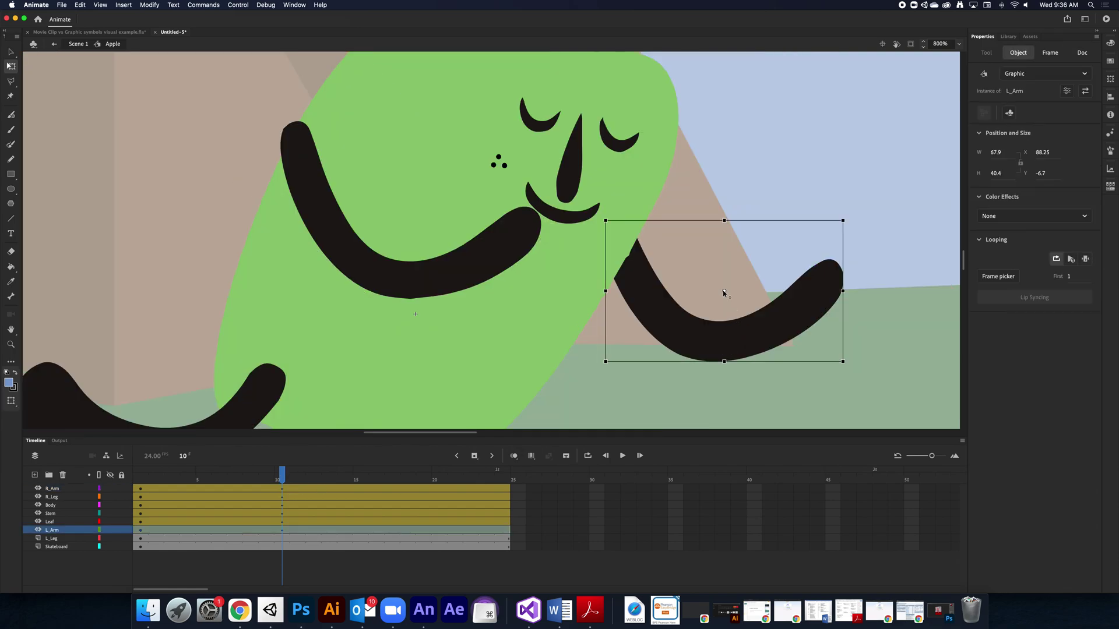
{"action": "left_click_drag", "start_coordinate": [644, 263], "coordinate": [614, 236]}
{"action": "key", "text": "Down"}
{"action": "key", "text": "Down"}
{"action": "key", "text": "Down"}
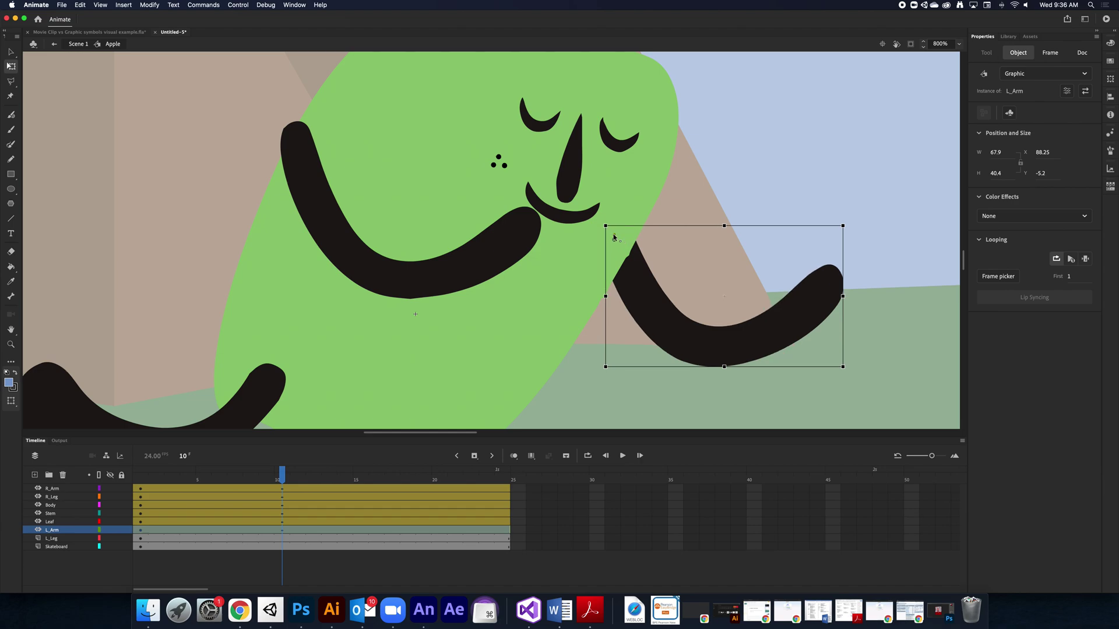
{"action": "key", "text": "Down"}
{"action": "key", "text": "Down"}
{"action": "key", "text": "Down"}
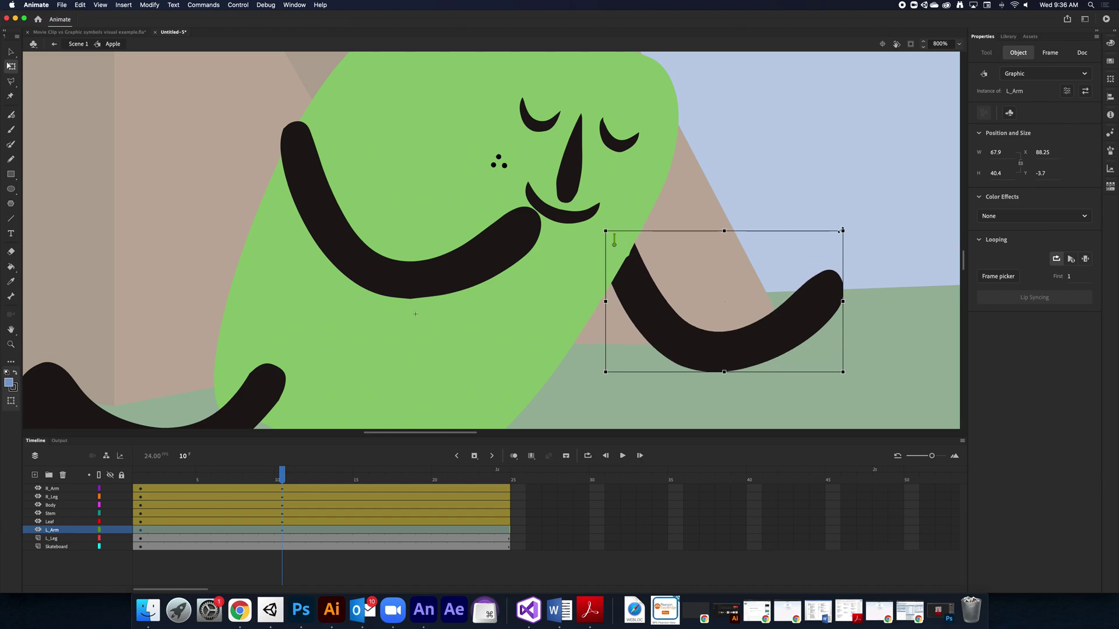
Rotate L_Arm upward around the shoulder at frame 10 and nudge it 3 px toward the body
{"action": "left_click_drag", "start_coordinate": [848, 232], "coordinate": [731, 128]}
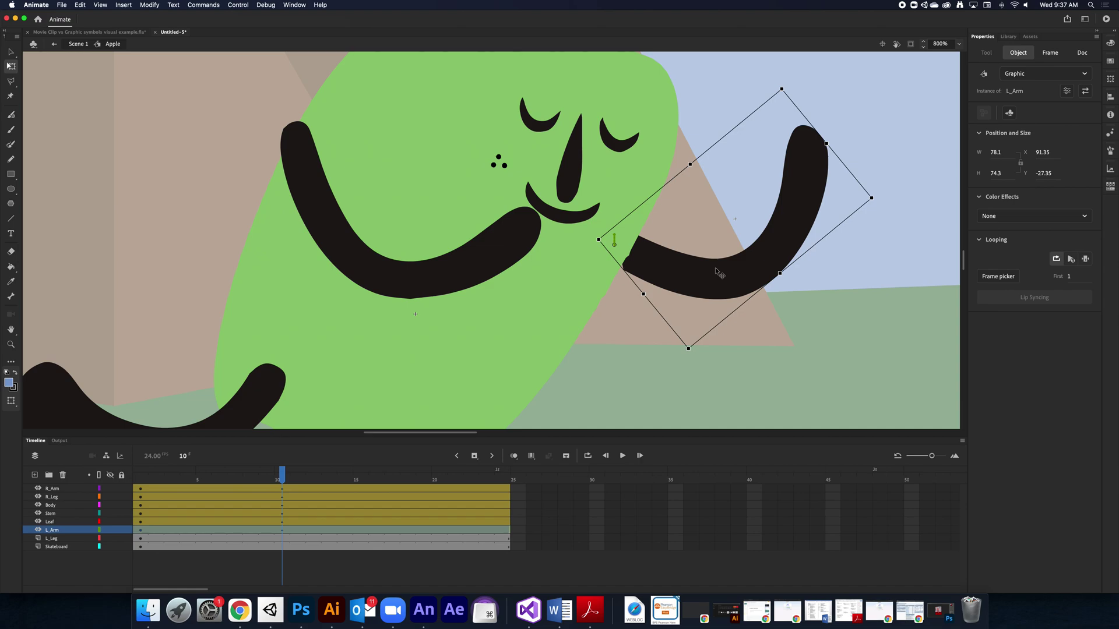
{"action": "key", "text": "Left"}
{"action": "key", "text": "Left"}
{"action": "key", "text": "Left"}
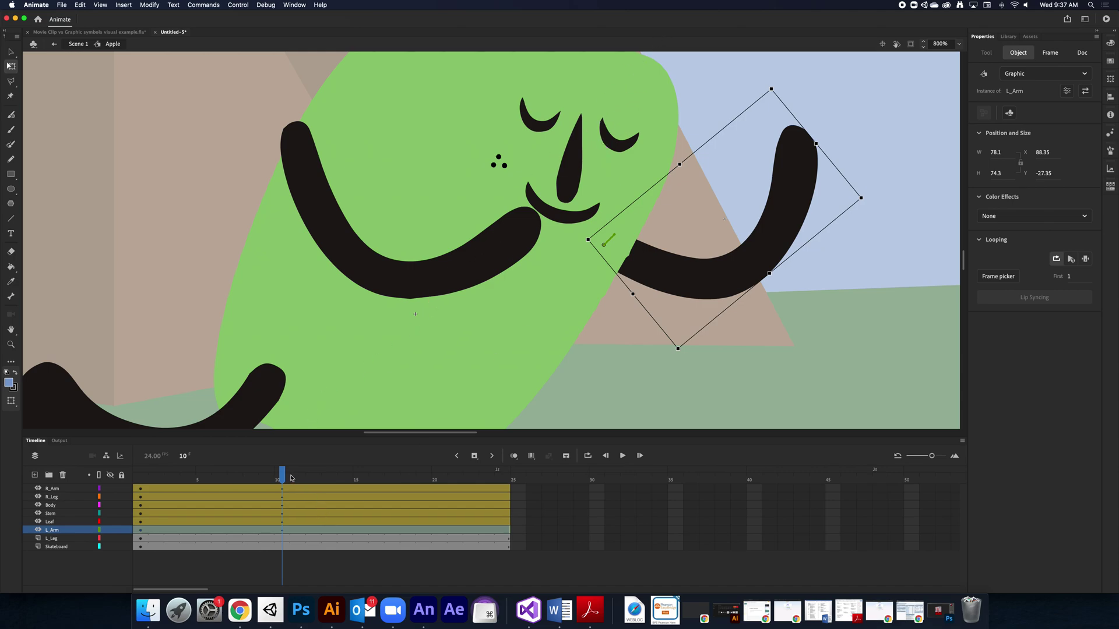
At frame 1, move the R_Leg symbol's transformation point to its hip end, and return to frame 10
{"action": "left_click_drag", "start_coordinate": [291, 478], "coordinate": [100, 457]}
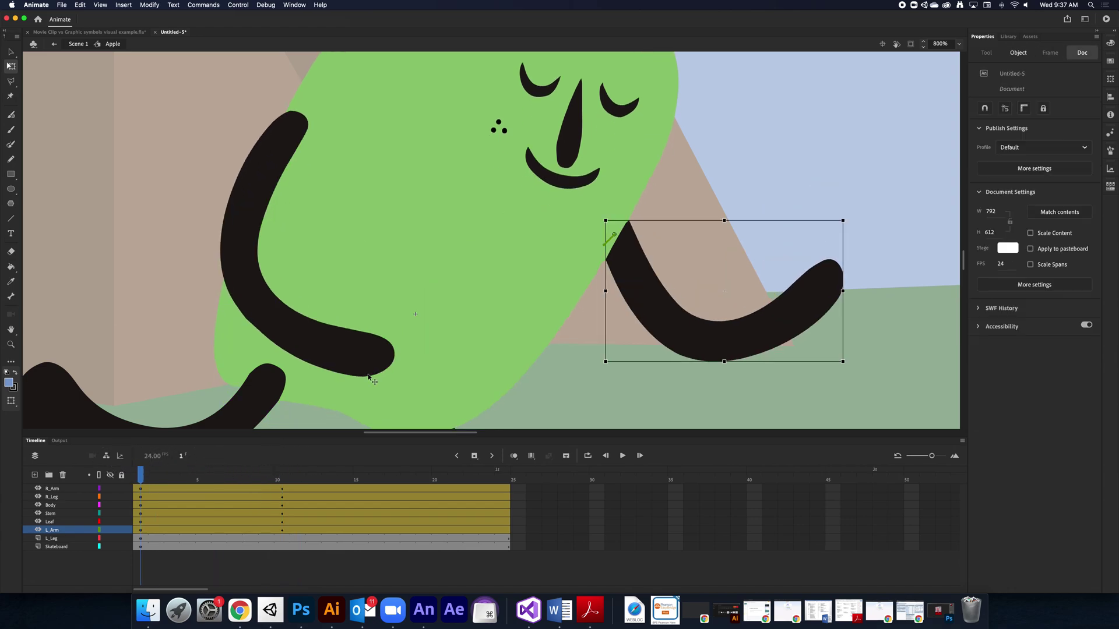
{"action": "key", "text": "super+minus"}
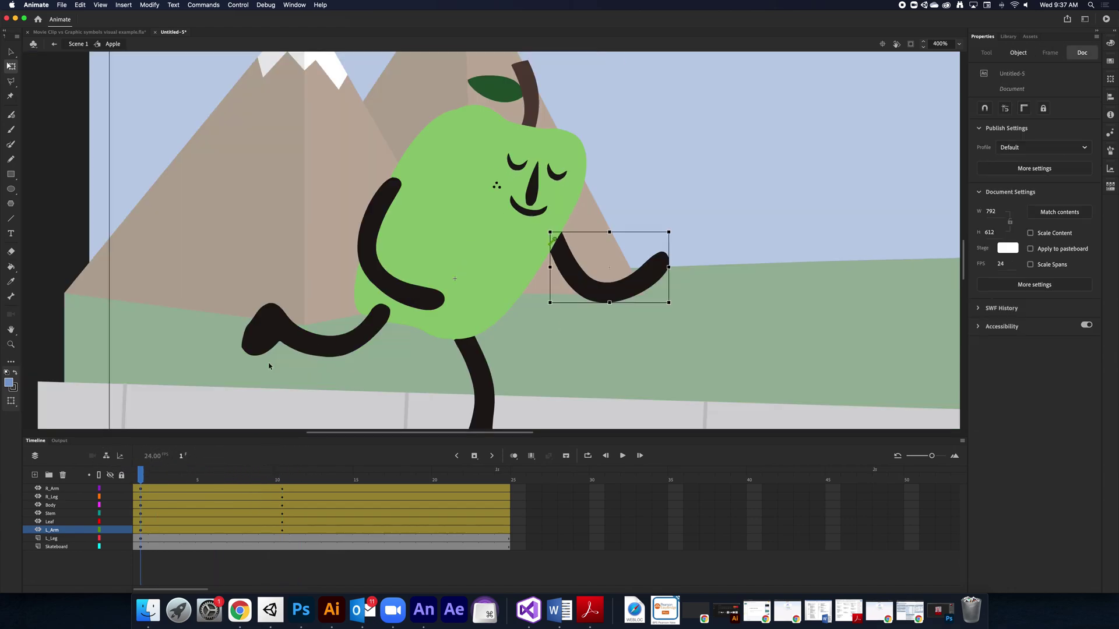
{"action": "left_click", "coordinate": [286, 328]}
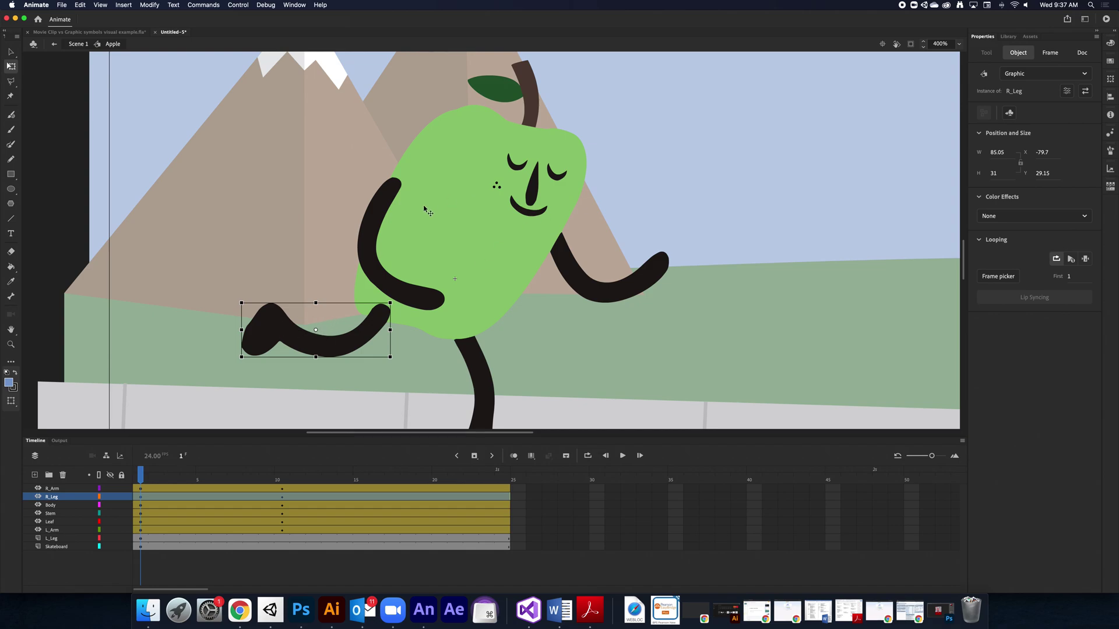
{"action": "left_click_drag", "start_coordinate": [315, 330], "coordinate": [383, 311]}
{"action": "left_click", "coordinate": [282, 478]}
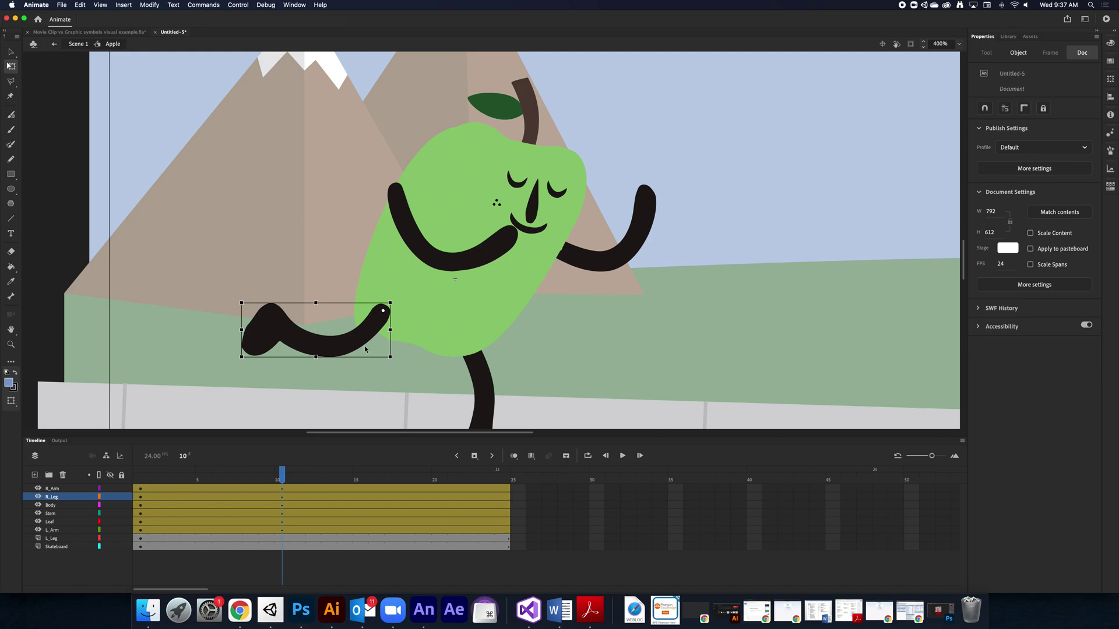
Rotate R_Leg down around its hip at frame 10 so the foot meets the other leg, and nudge it down 5 px
{"action": "left_click_drag", "start_coordinate": [151, 476], "coordinate": [282, 471]}
{"action": "left_click", "coordinate": [288, 332]}
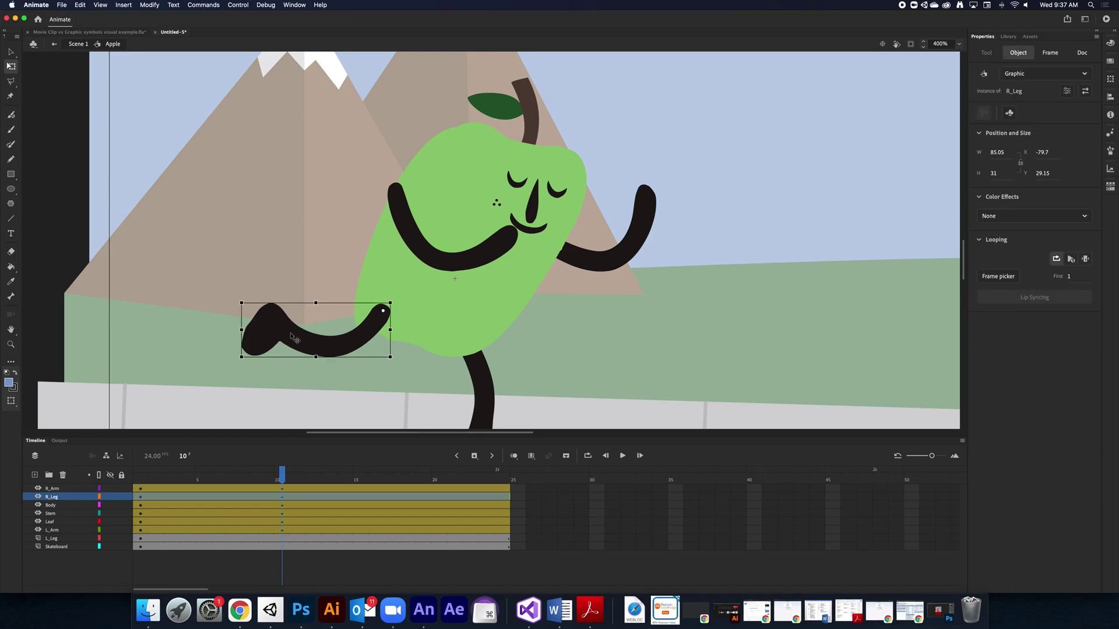
{"action": "left_click_drag", "start_coordinate": [242, 368], "coordinate": [441, 385]}
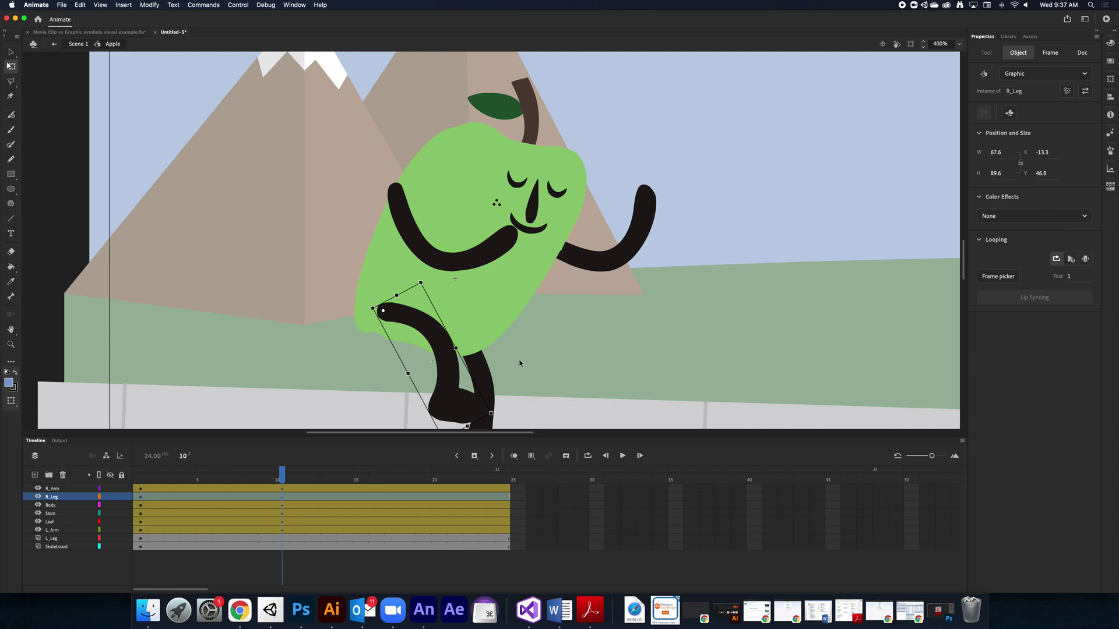
{"action": "key", "text": "Down"}
{"action": "key", "text": "Down"}
{"action": "key", "text": "Down"}
{"action": "key", "text": "Down"}
{"action": "key", "text": "Down"}
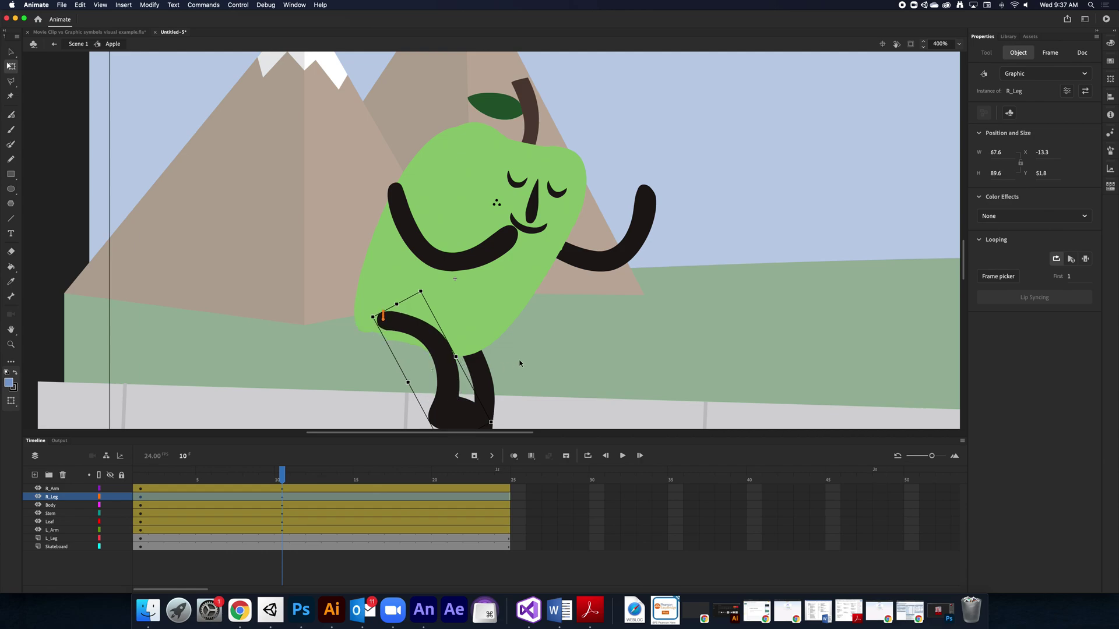
Insert keyframes at frame 15 on the six tweened layers, R_Arm through L_Arm, to hold the frame 10 pose
{"action": "scroll", "coordinate": [527, 309], "scroll_direction": "down", "scroll_amount": 5}
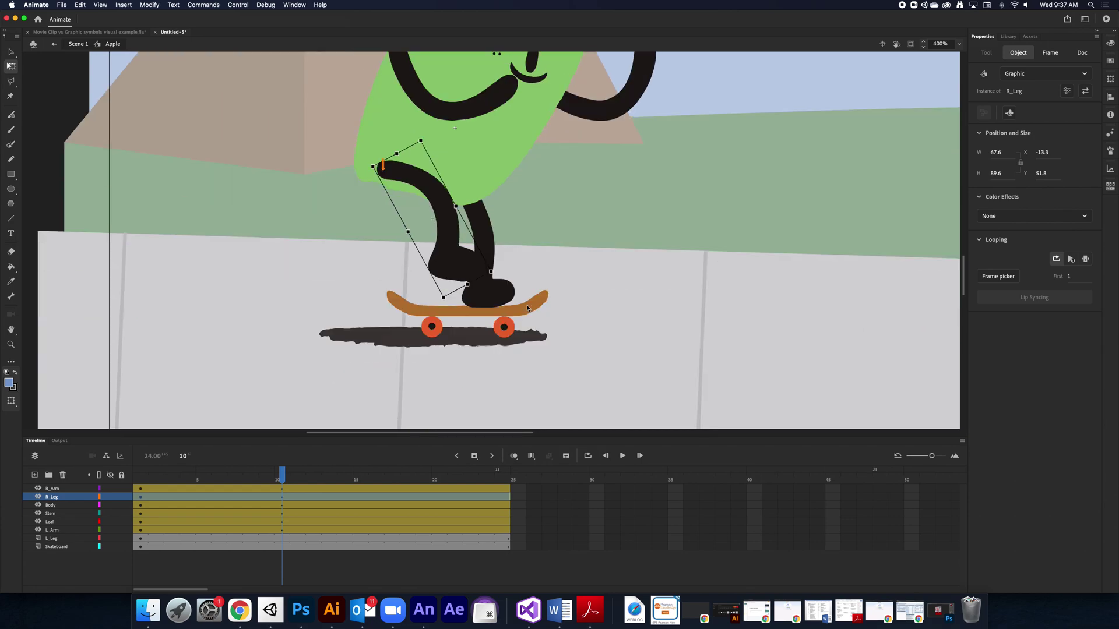
{"action": "scroll", "coordinate": [527, 306], "scroll_direction": "right", "scroll_amount": 5}
{"action": "scroll", "coordinate": [367, 266], "scroll_direction": "down", "scroll_amount": 3}
{"action": "scroll", "coordinate": [367, 265], "scroll_direction": "left", "scroll_amount": 3}
{"action": "scroll", "coordinate": [367, 266], "scroll_direction": "right", "scroll_amount": 5}
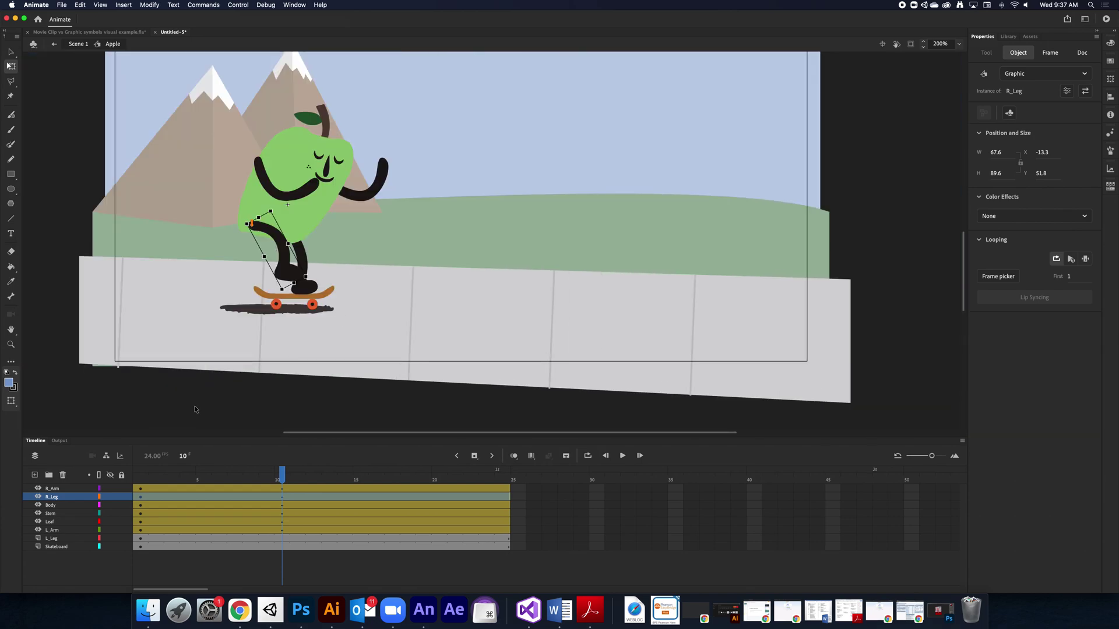
{"action": "left_click_drag", "start_coordinate": [143, 488], "coordinate": [361, 530]}
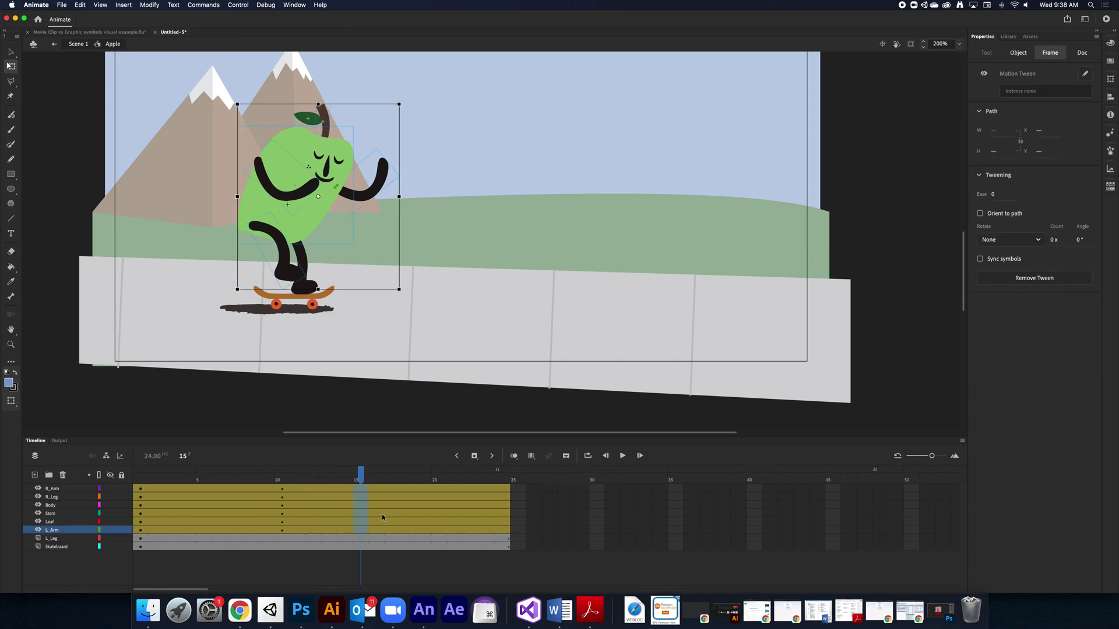
{"action": "key", "text": "F6"}
{"action": "mouse_move", "coordinate": [354, 473]}
{"action": "left_mouse_down"}
{"action": "mouse_move", "coordinate": [140, 475]}
{"action": "mouse_move", "coordinate": [375, 491]}
{"action": "mouse_move", "coordinate": [138, 487]}
{"action": "mouse_move", "coordinate": [350, 500]}
{"action": "mouse_move", "coordinate": [362, 490]}
{"action": "mouse_move", "coordinate": [281, 477]}
{"action": "mouse_move", "coordinate": [362, 483]}
{"action": "left_mouse_up"}
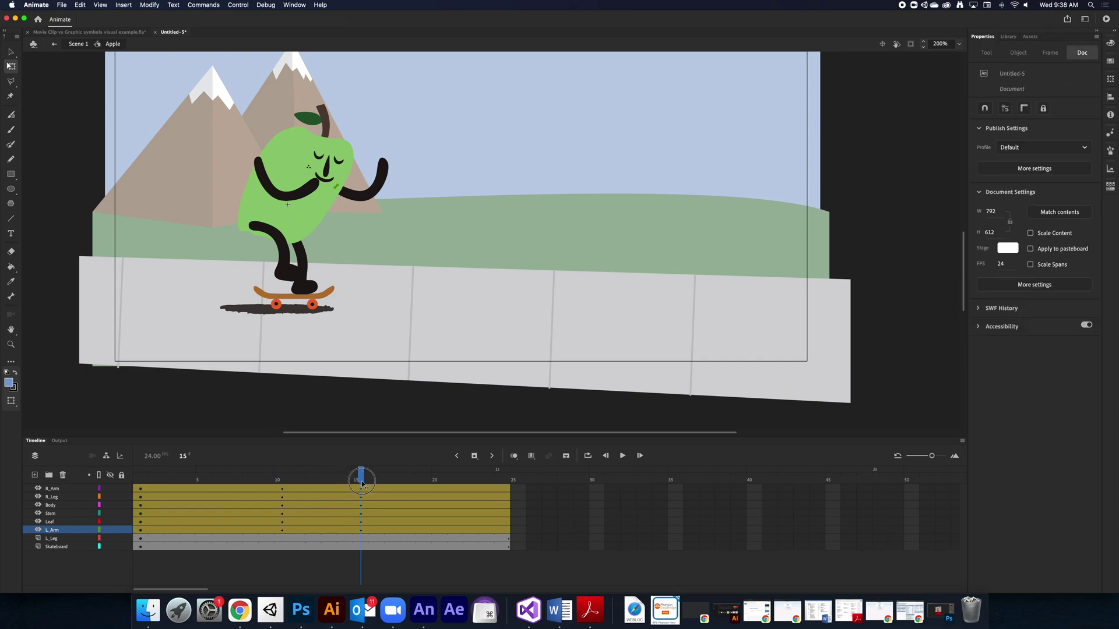
{"action": "left_click", "coordinate": [281, 489]}
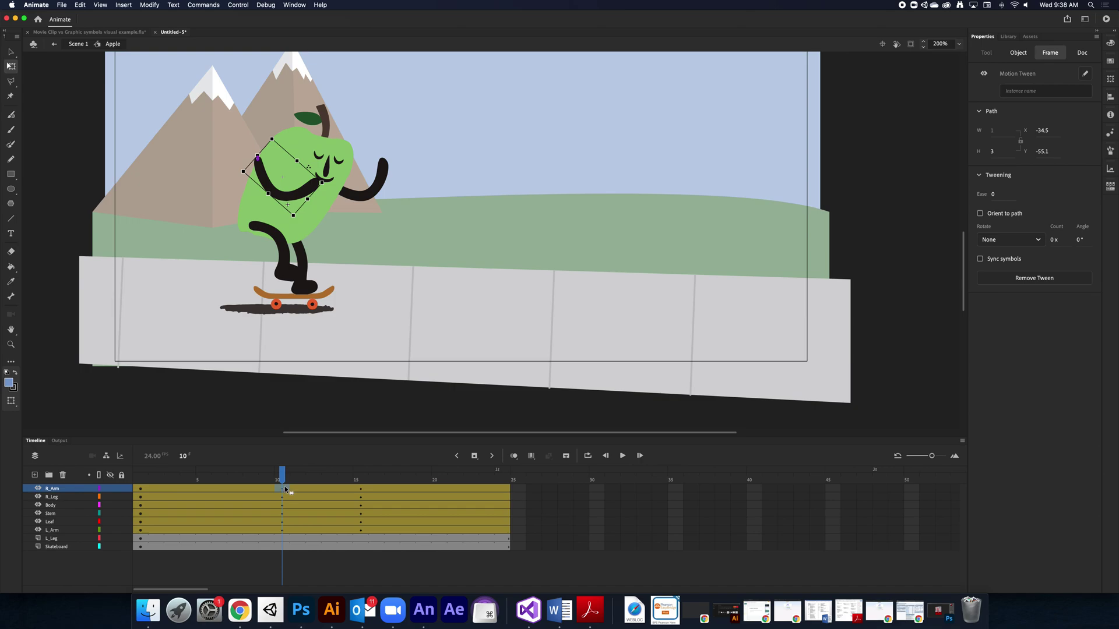
{"action": "left_click_drag", "start_coordinate": [283, 475], "coordinate": [502, 480]}
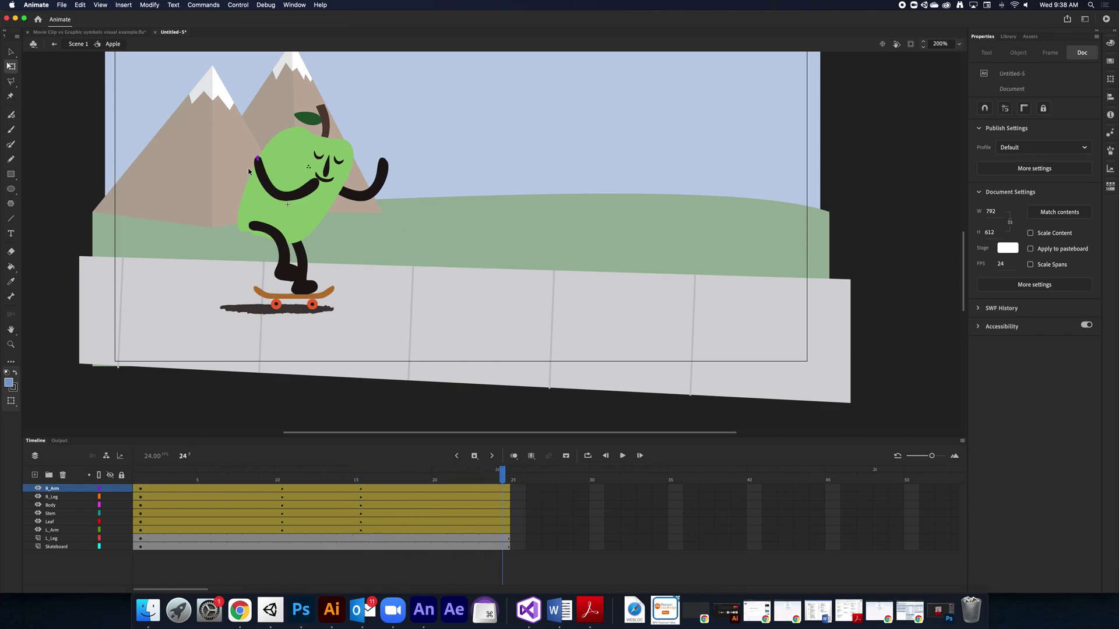
{"action": "left_click", "coordinate": [140, 479]}
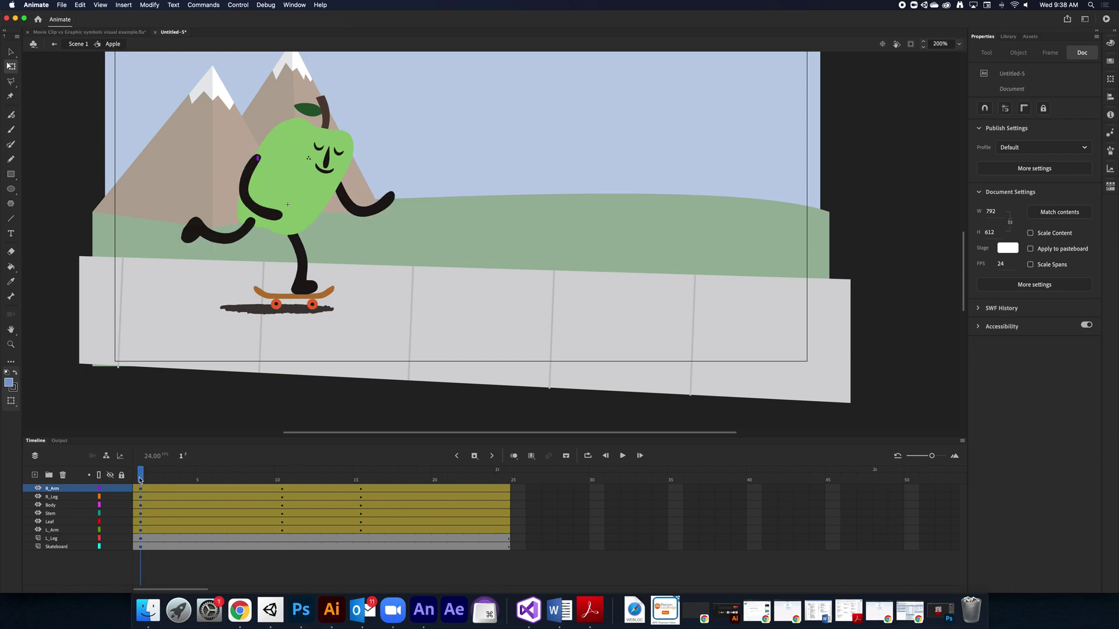
{"action": "left_click", "coordinate": [502, 479]}
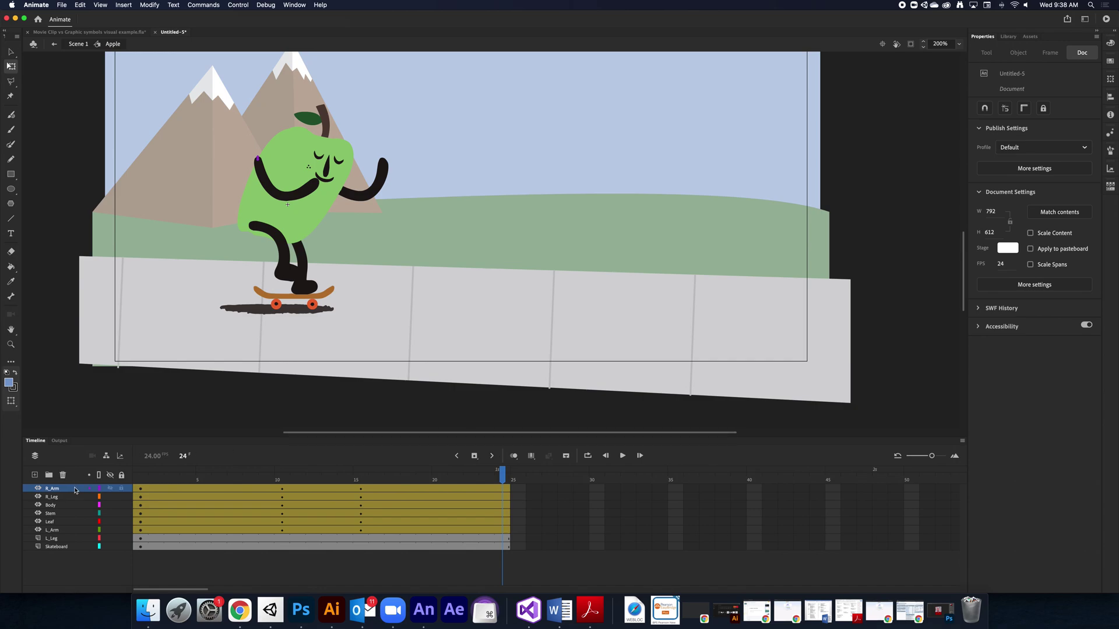
Try to copy the frame 1 frames of the six tweened layers and paste them at frame 24
{"action": "left_click", "coordinate": [141, 489]}
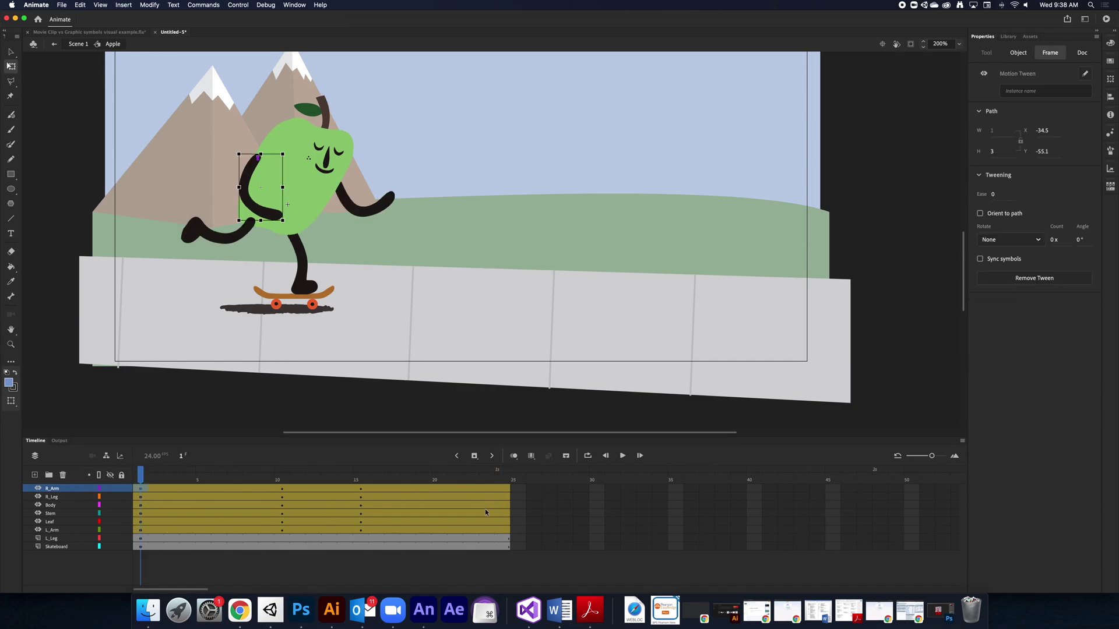
{"action": "left_click", "coordinate": [188, 505]}
{"action": "left_click_drag", "start_coordinate": [141, 489], "coordinate": [142, 523]}
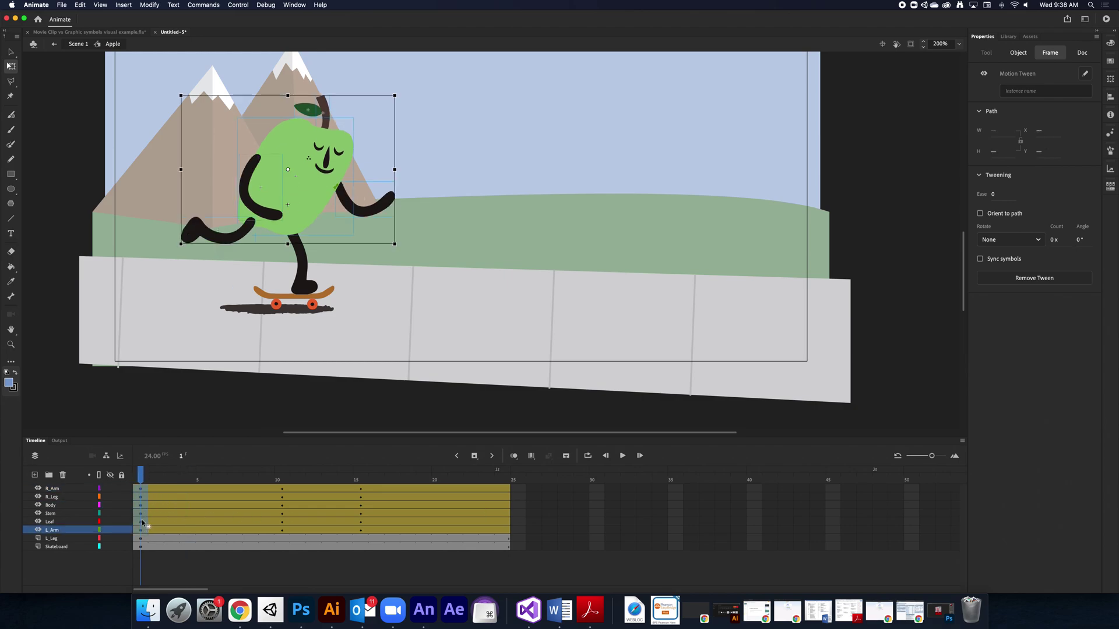
{"action": "right_click", "coordinate": [143, 523]}
{"action": "left_click", "coordinate": [180, 460]}
{"action": "left_click", "coordinate": [506, 490]}
{"action": "left_click", "coordinate": [578, 505]}
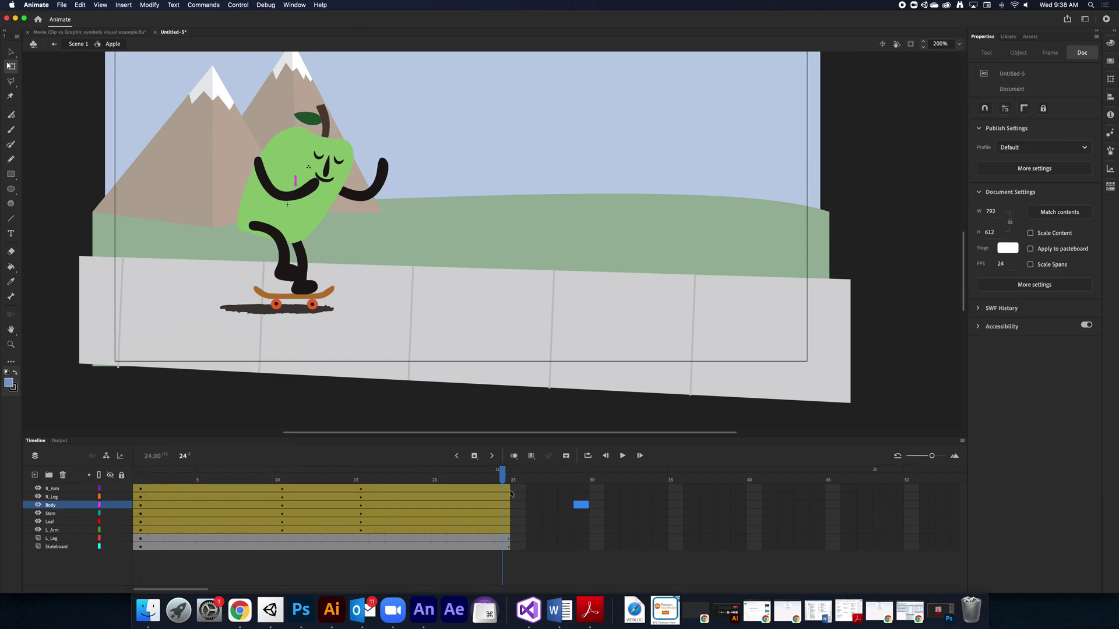
{"action": "left_click_drag", "start_coordinate": [504, 491], "coordinate": [506, 524]}
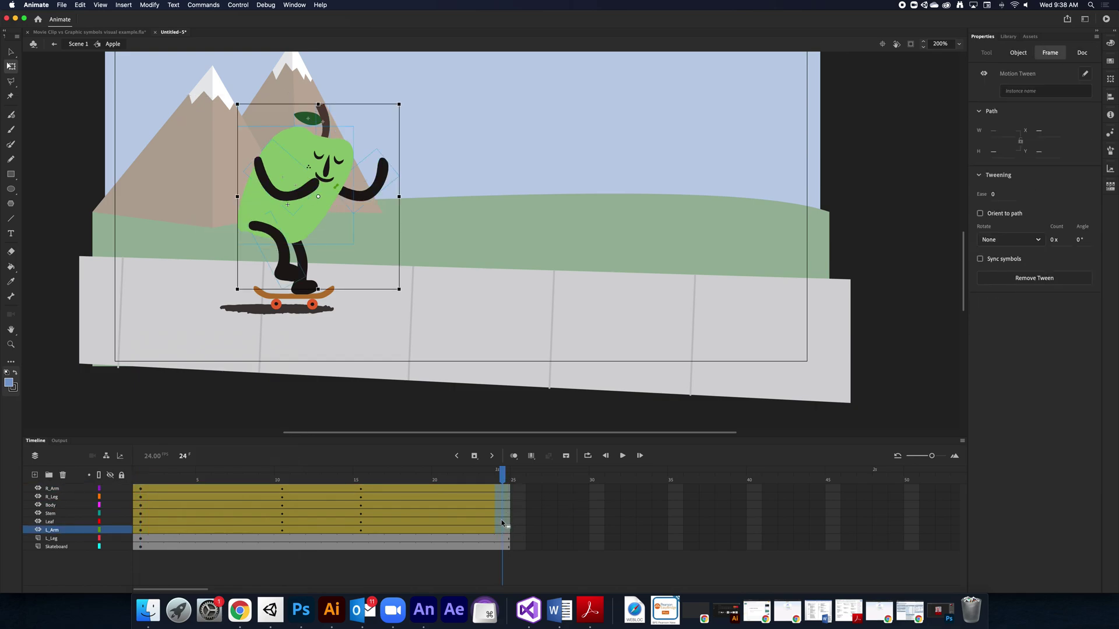
{"action": "right_click", "coordinate": [503, 529]}
{"action": "left_click", "coordinate": [531, 470]}
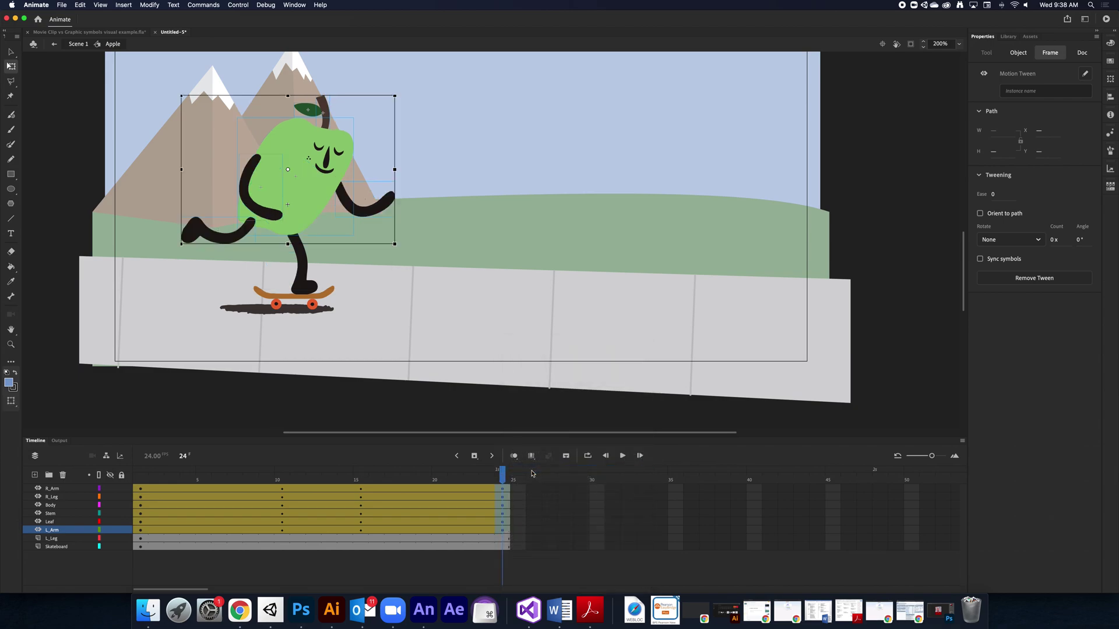
Undo the frames pasted at frame 24 on the tweened layers
{"action": "left_click_drag", "start_coordinate": [145, 481], "coordinate": [502, 504]}
{"action": "key", "text": "super+z"}
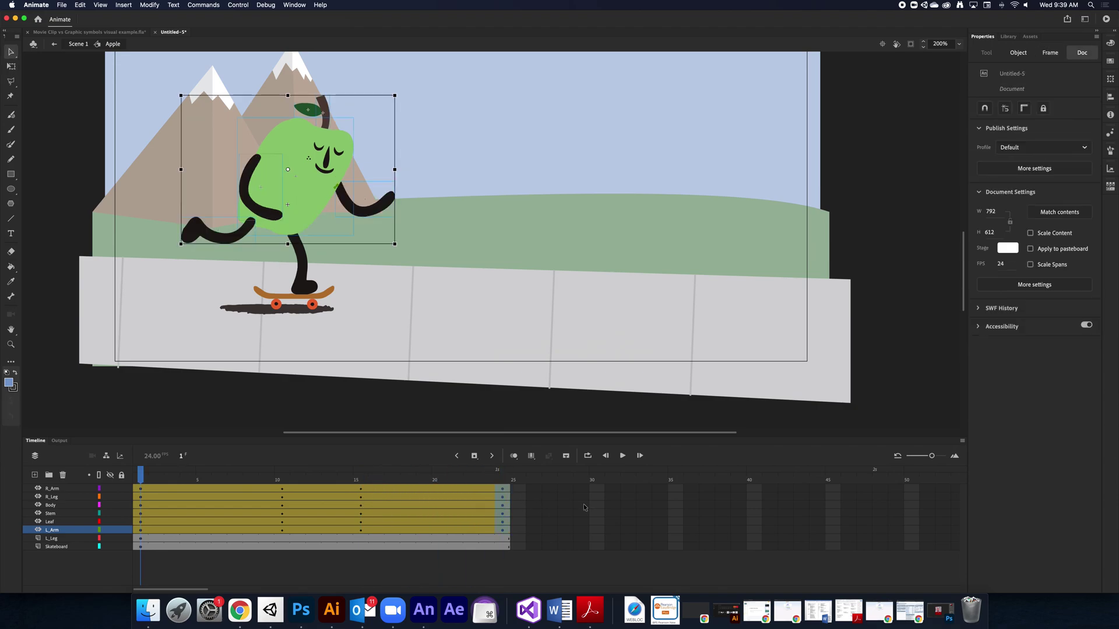
{"action": "left_click", "coordinate": [583, 505]}
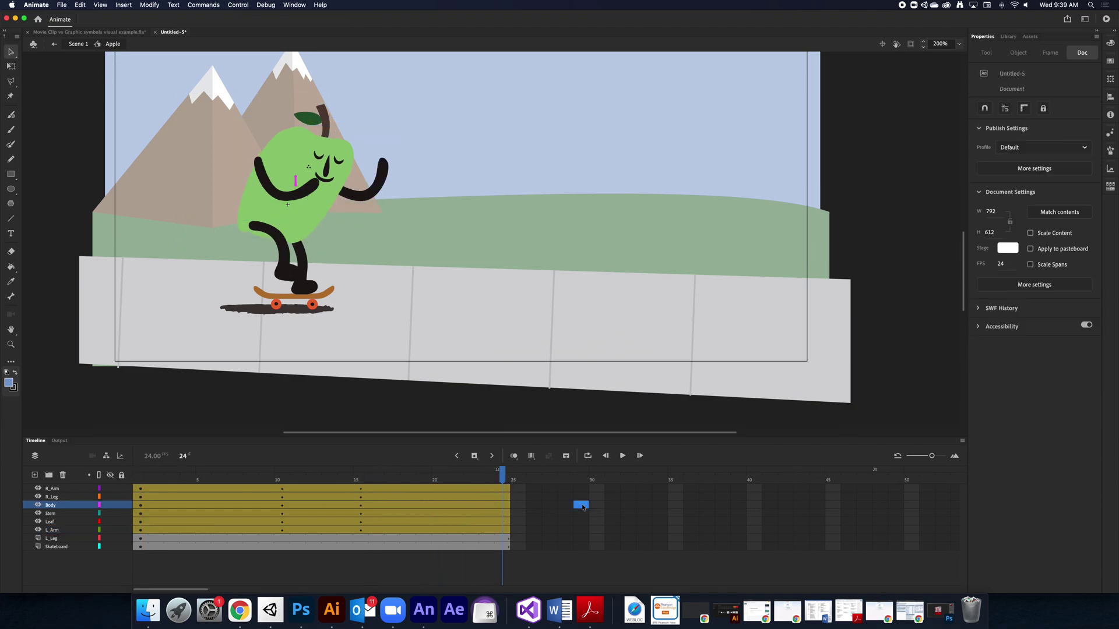
Copy the R_Arm layer's properties at frame 1 and paste them at its frame 24
{"action": "left_click", "coordinate": [140, 490]}
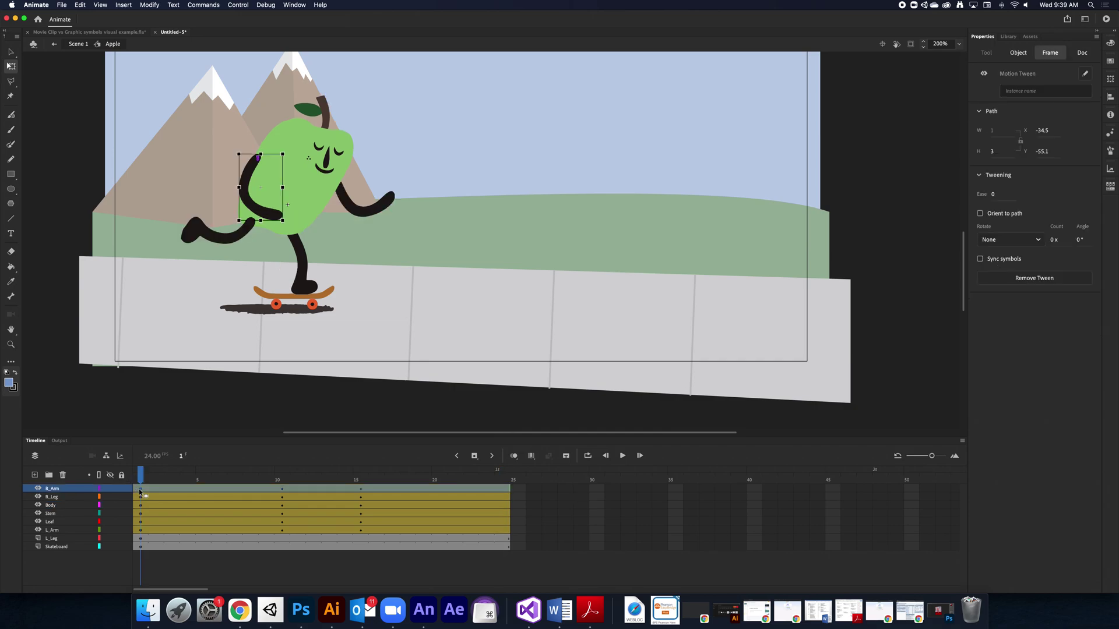
{"action": "left_click", "coordinate": [312, 522]}
{"action": "left_click", "coordinate": [141, 490]}
{"action": "right_click", "coordinate": [141, 488]}
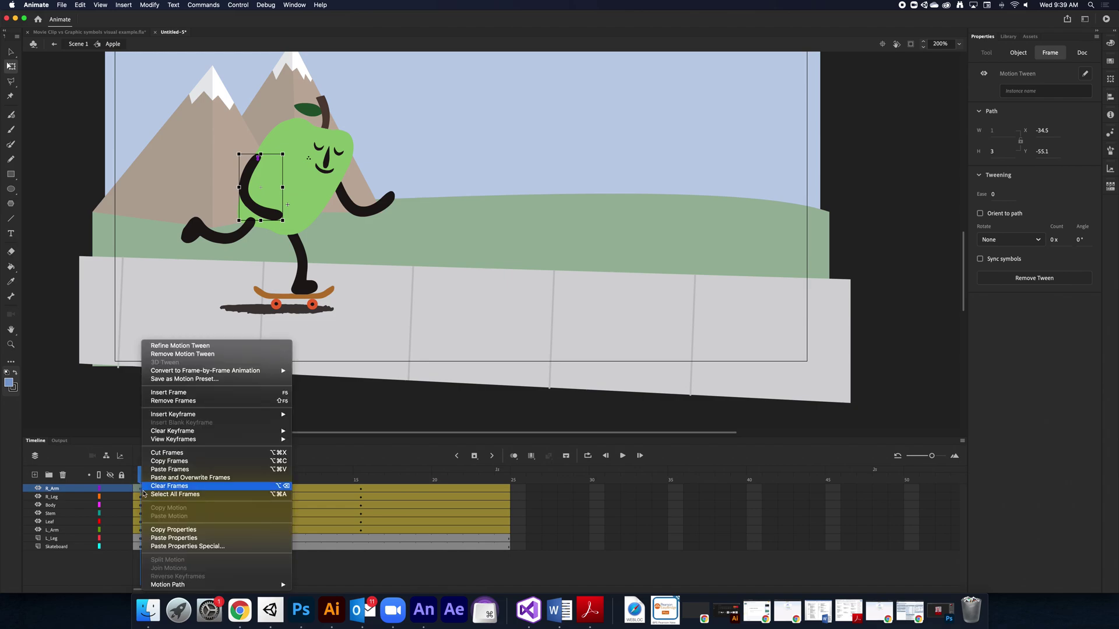
{"action": "left_click", "coordinate": [181, 530]}
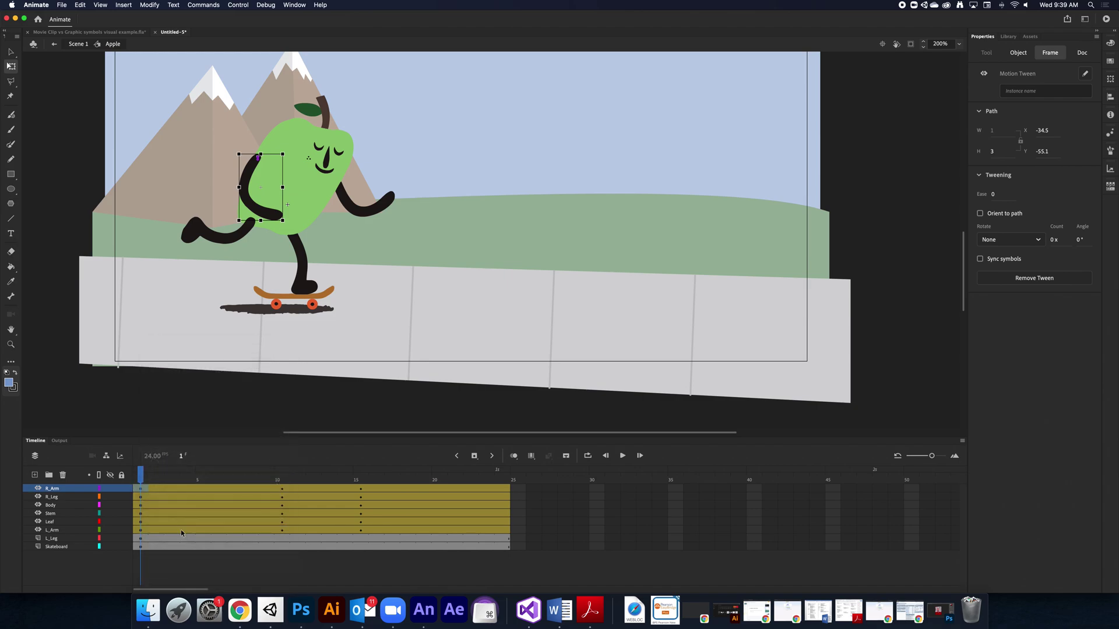
{"action": "left_click", "coordinate": [505, 490]}
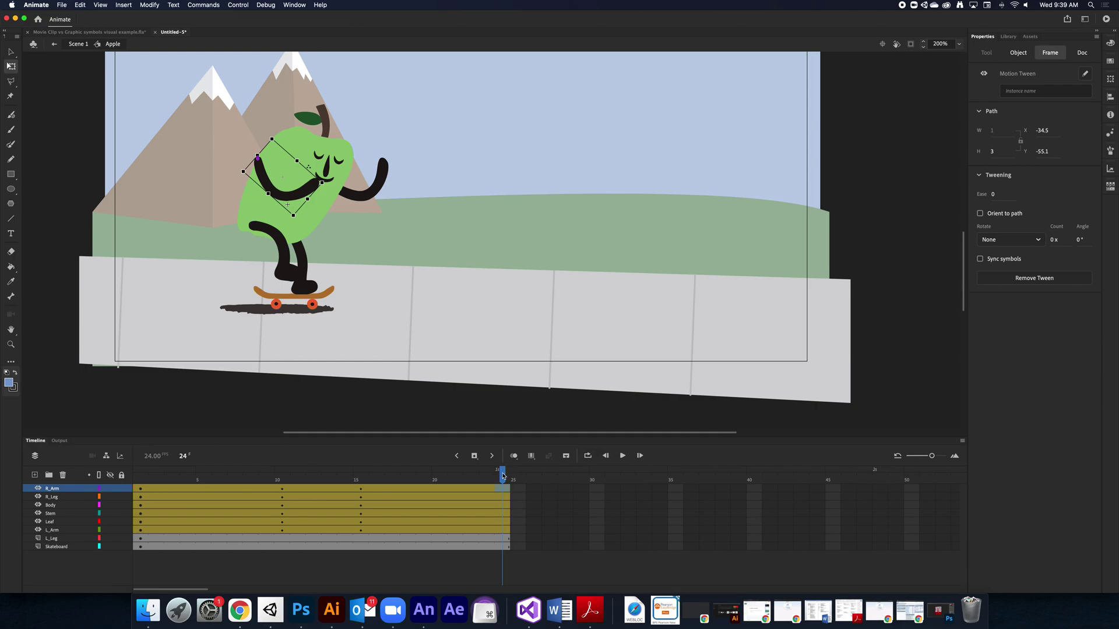
{"action": "right_click", "coordinate": [503, 489]}
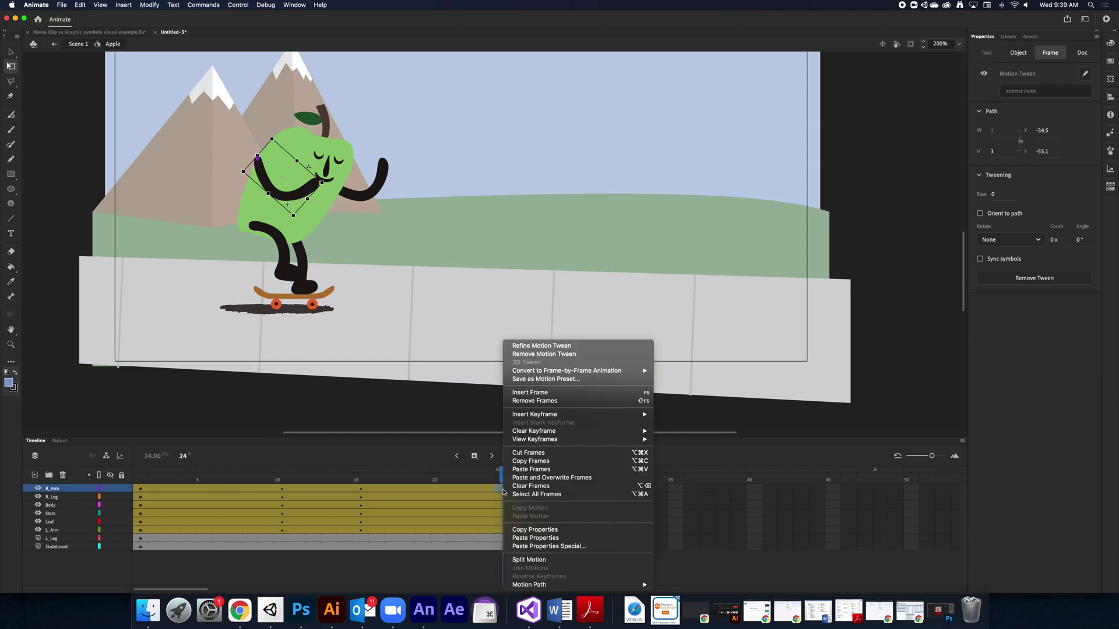
{"action": "left_click", "coordinate": [543, 538]}
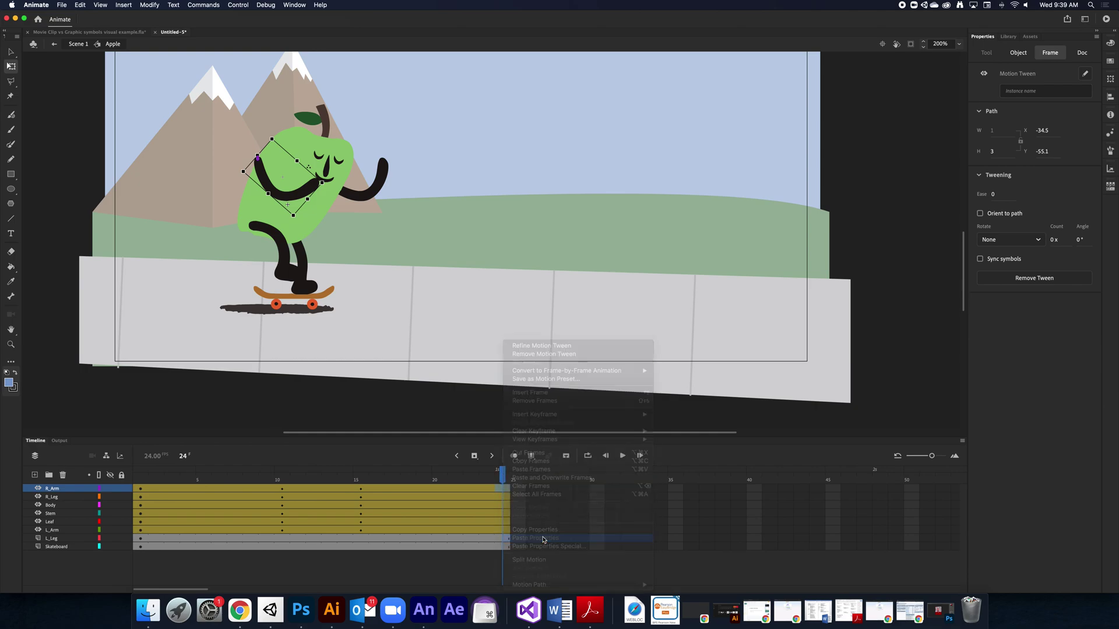
Copy the R_Leg layer's properties at frame 1 and paste them at its frame 24
{"action": "left_click", "coordinate": [140, 496]}
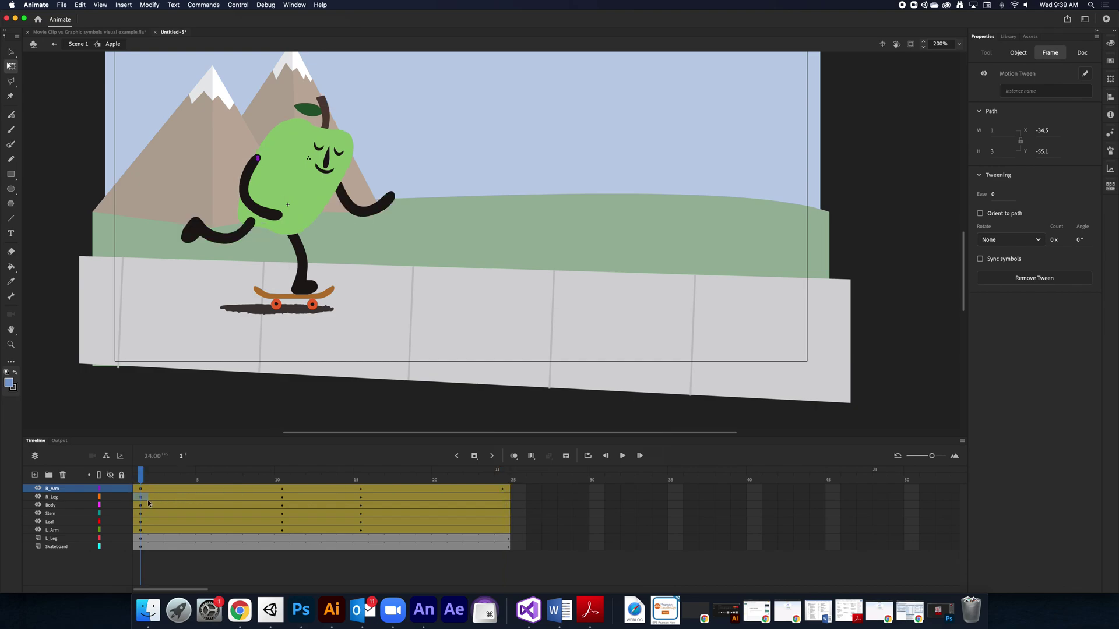
{"action": "right_click", "coordinate": [140, 496]}
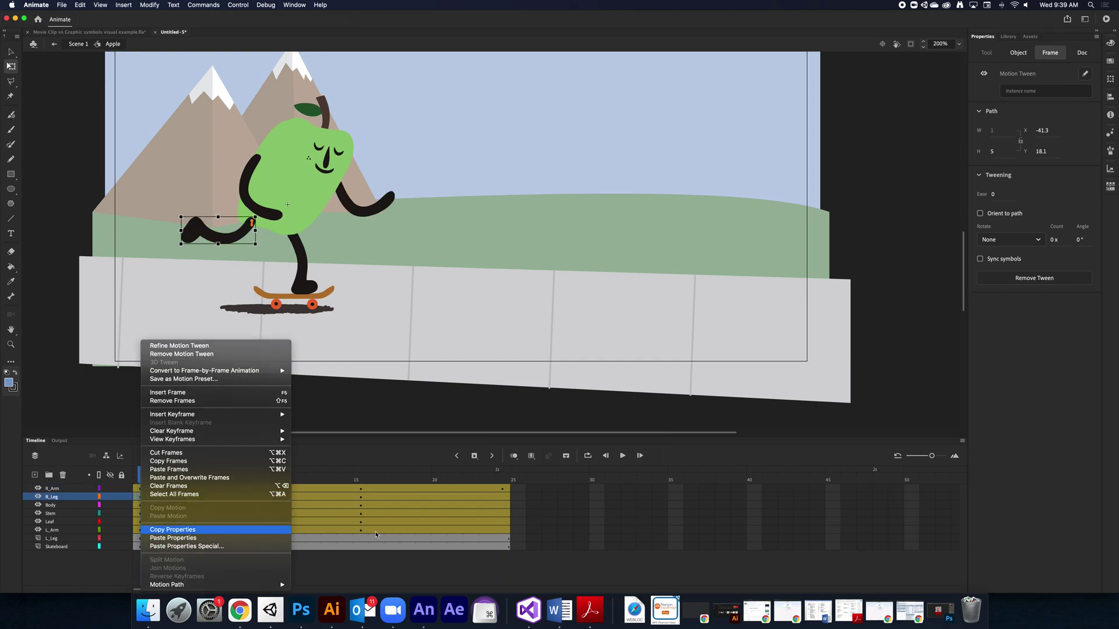
{"action": "left_click", "coordinate": [185, 537]}
{"action": "left_click", "coordinate": [504, 500]}
{"action": "right_click", "coordinate": [504, 499]}
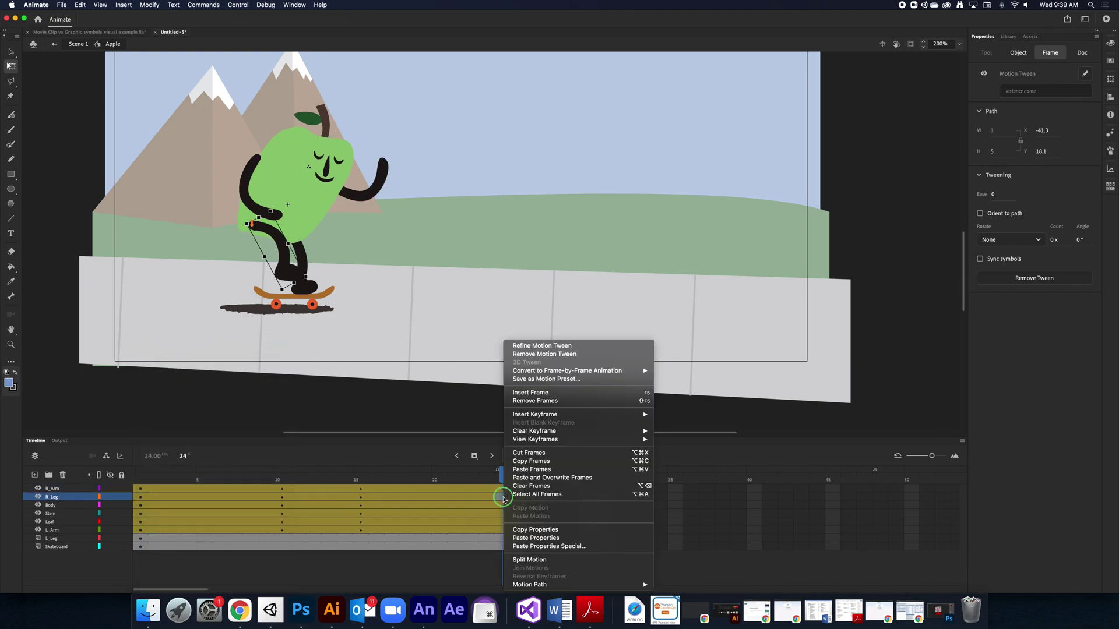
{"action": "left_click", "coordinate": [536, 538]}
Copy the Body layer's properties at frame 1 and paste them at its frame 24
{"action": "left_click", "coordinate": [140, 507]}
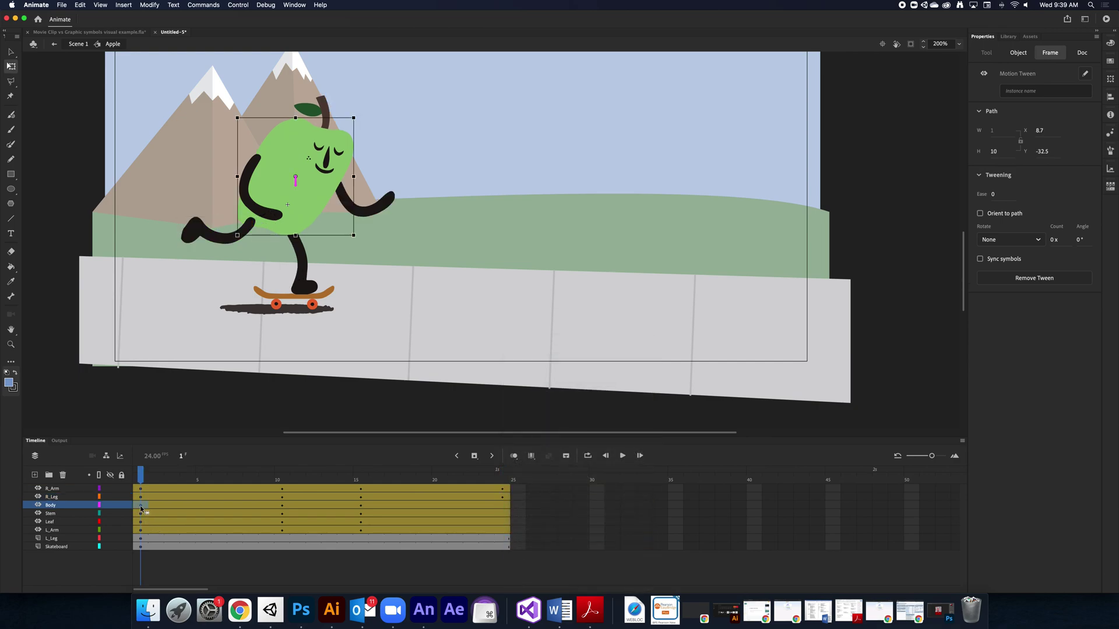
{"action": "right_click", "coordinate": [140, 507]}
{"action": "left_click", "coordinate": [179, 531]}
{"action": "left_click", "coordinate": [505, 506]}
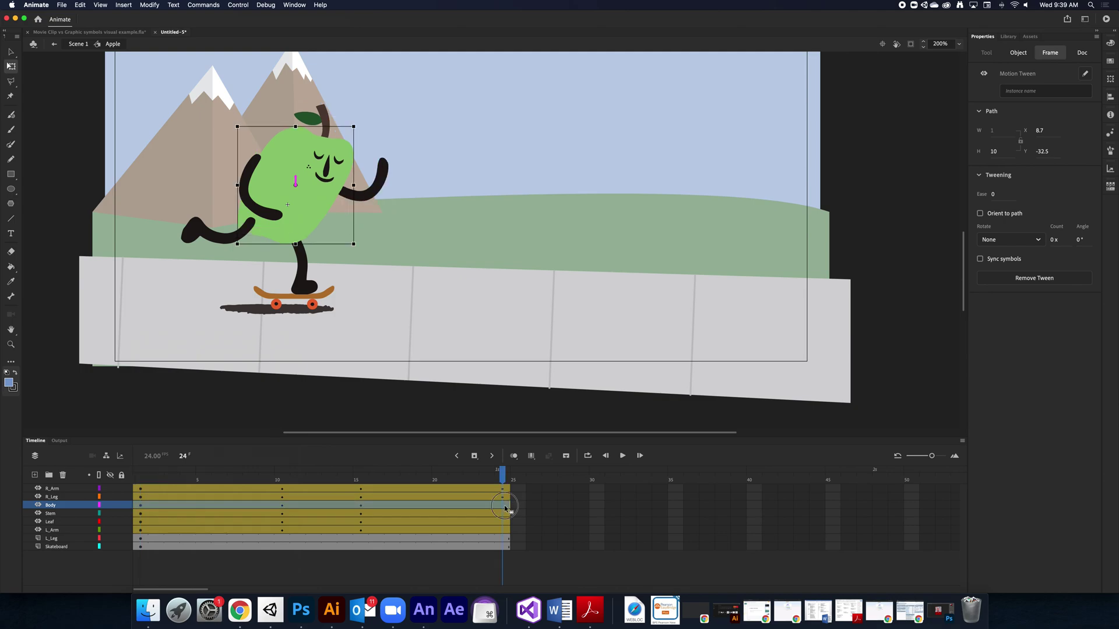
{"action": "right_click", "coordinate": [504, 506]}
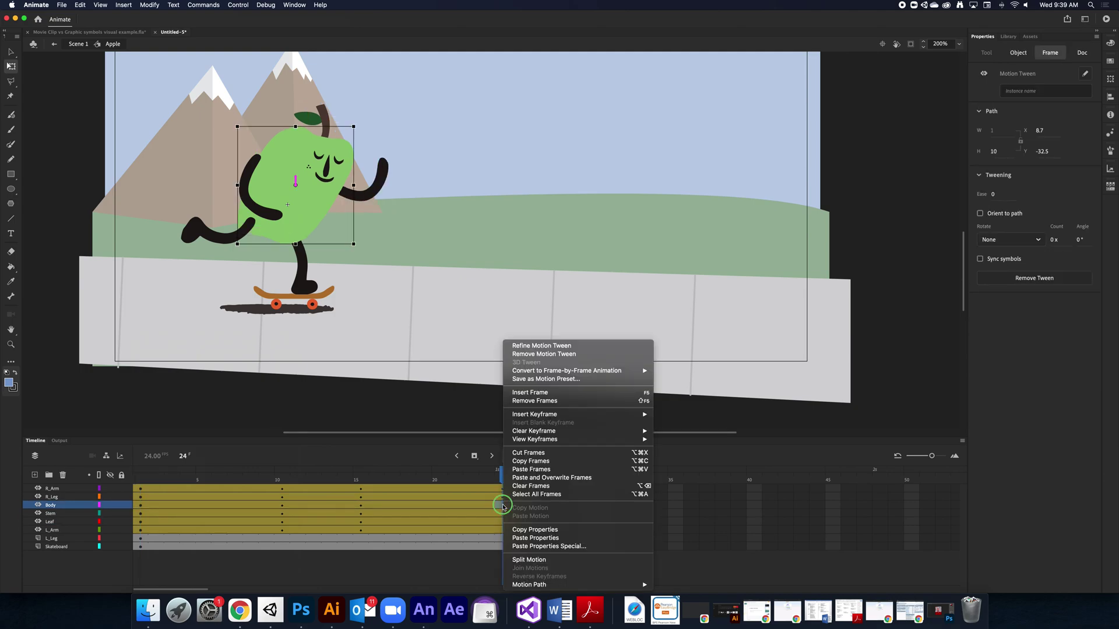
{"action": "left_click", "coordinate": [536, 538]}
Copy the Stem layer's properties at frame 1 and paste them at its frame 24
{"action": "left_click", "coordinate": [140, 514]}
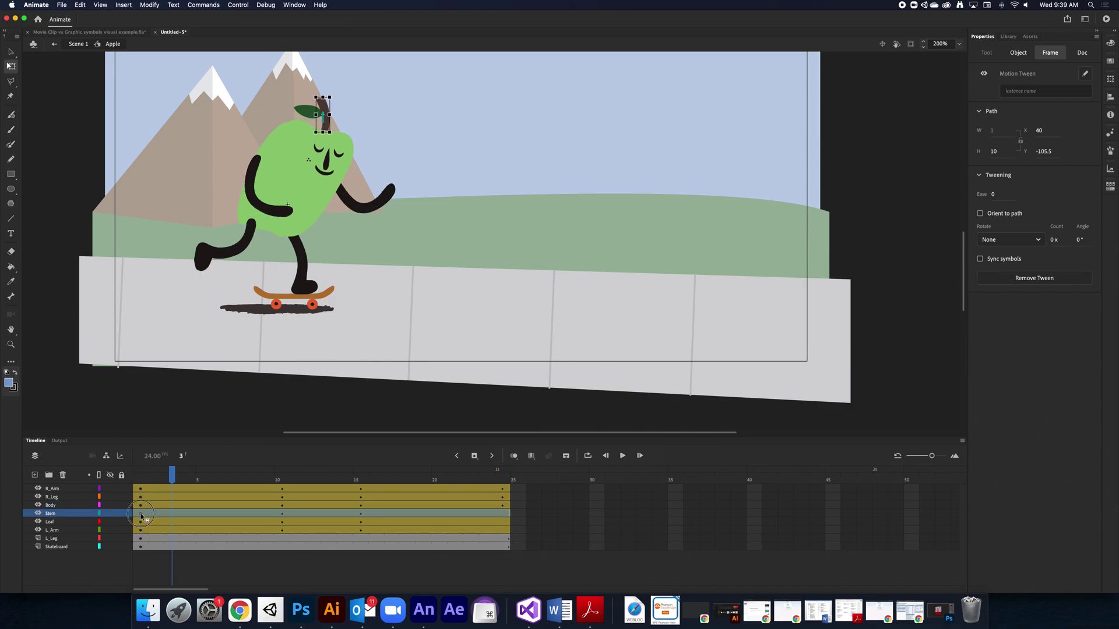
{"action": "right_click", "coordinate": [142, 515]}
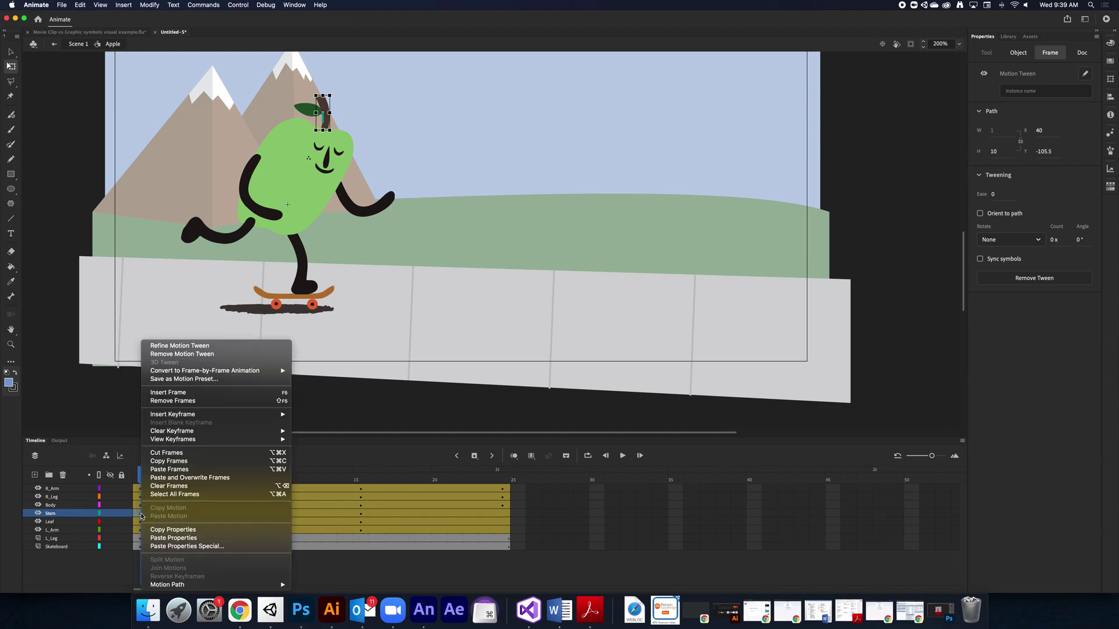
{"action": "left_click", "coordinate": [173, 531]}
{"action": "left_click", "coordinate": [503, 515]}
{"action": "right_click", "coordinate": [504, 516]}
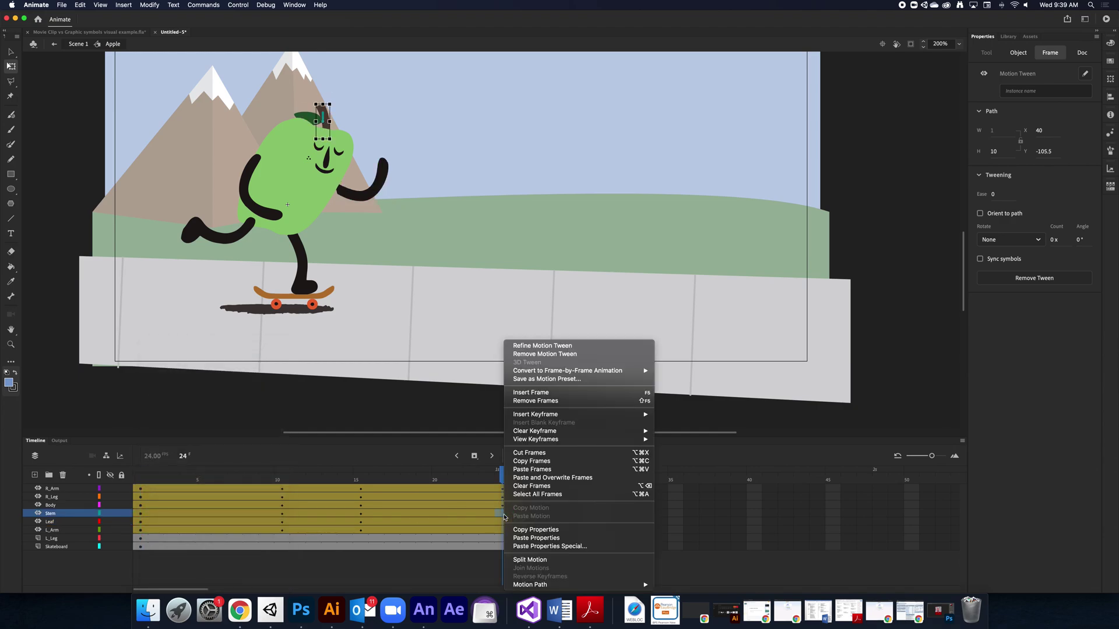
{"action": "left_click", "coordinate": [539, 538]}
Copy the Leaf layer's properties at frame 1 and paste them at its frame 24
{"action": "left_click", "coordinate": [145, 527]}
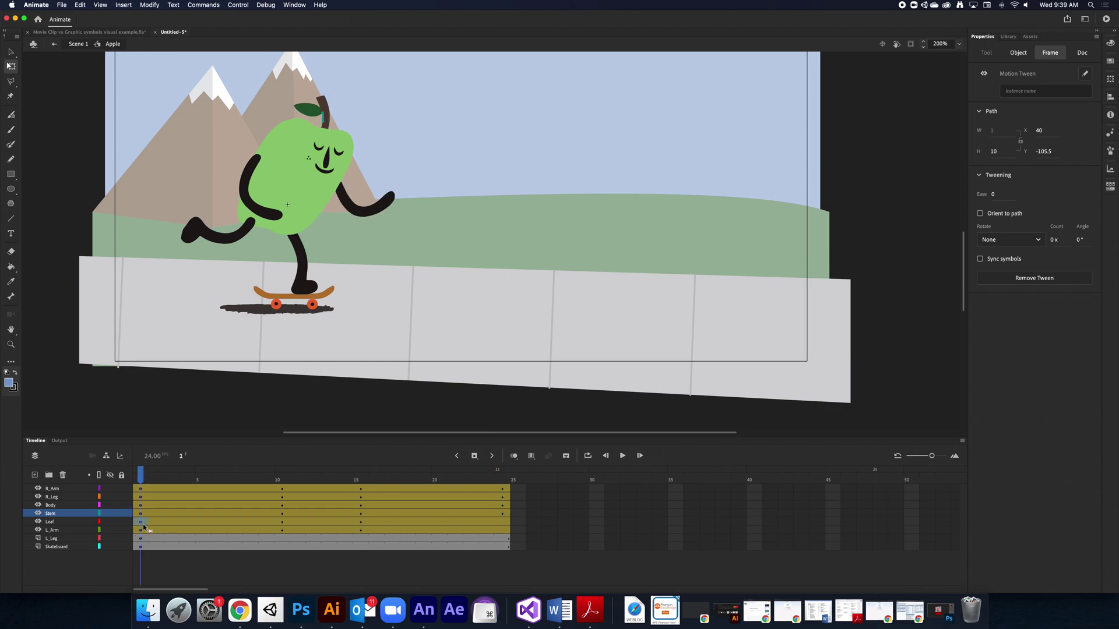
{"action": "right_click", "coordinate": [144, 528]}
{"action": "left_click", "coordinate": [178, 530]}
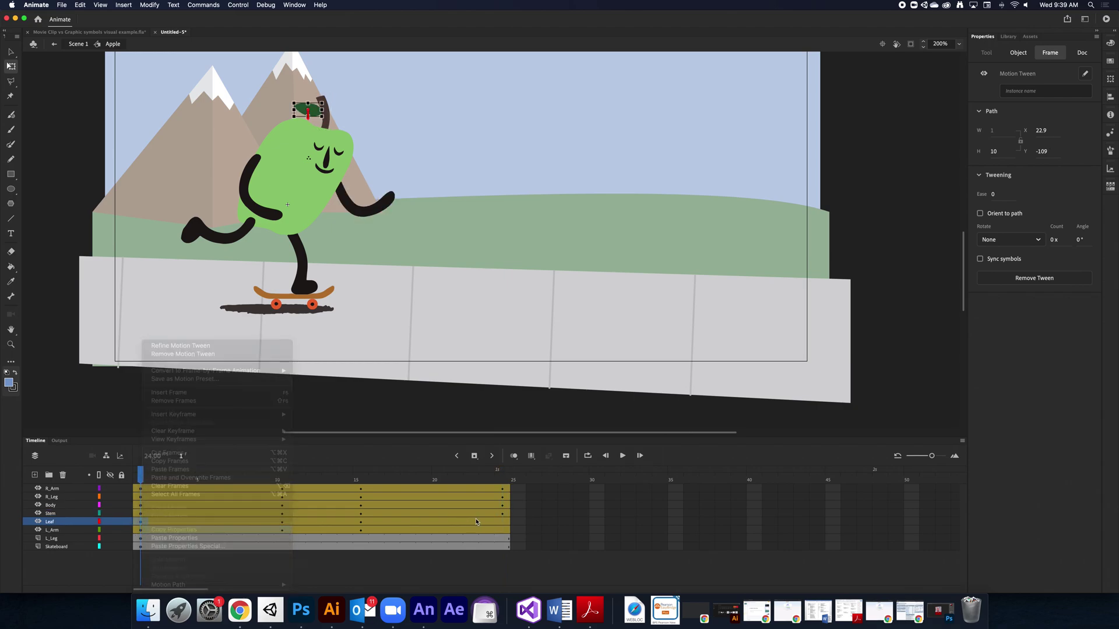
{"action": "left_click", "coordinate": [503, 522]}
{"action": "right_click", "coordinate": [504, 522]}
{"action": "left_click", "coordinate": [539, 537]}
Copy the L_Arm layer's properties at frame 1 and paste them at its frame 24
{"action": "left_click", "coordinate": [140, 531]}
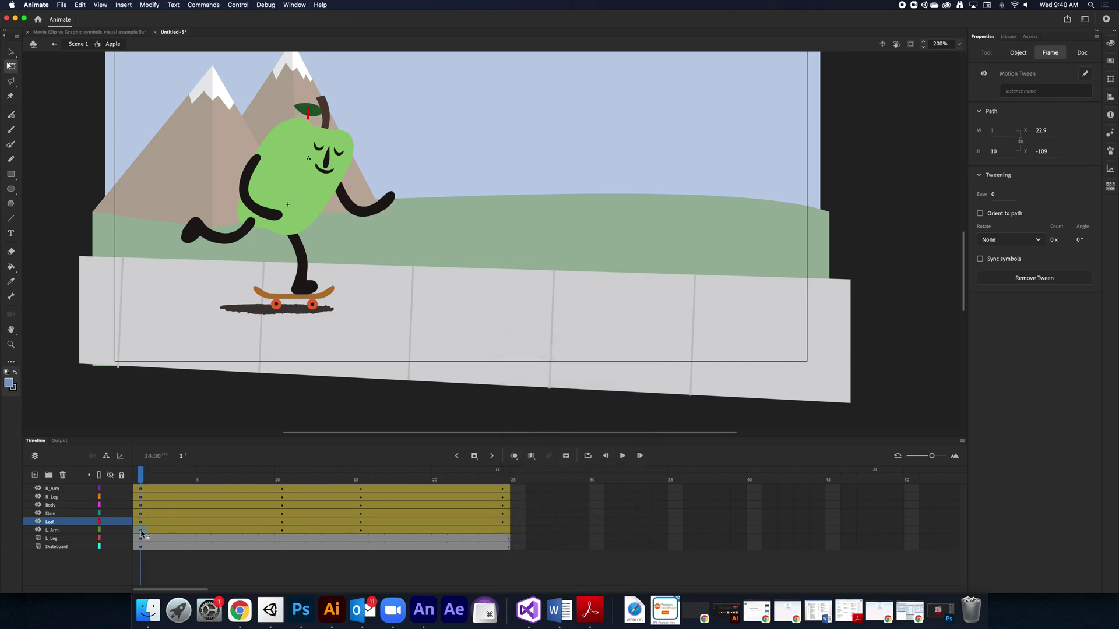
{"action": "right_click", "coordinate": [140, 530]}
{"action": "left_click", "coordinate": [175, 530]}
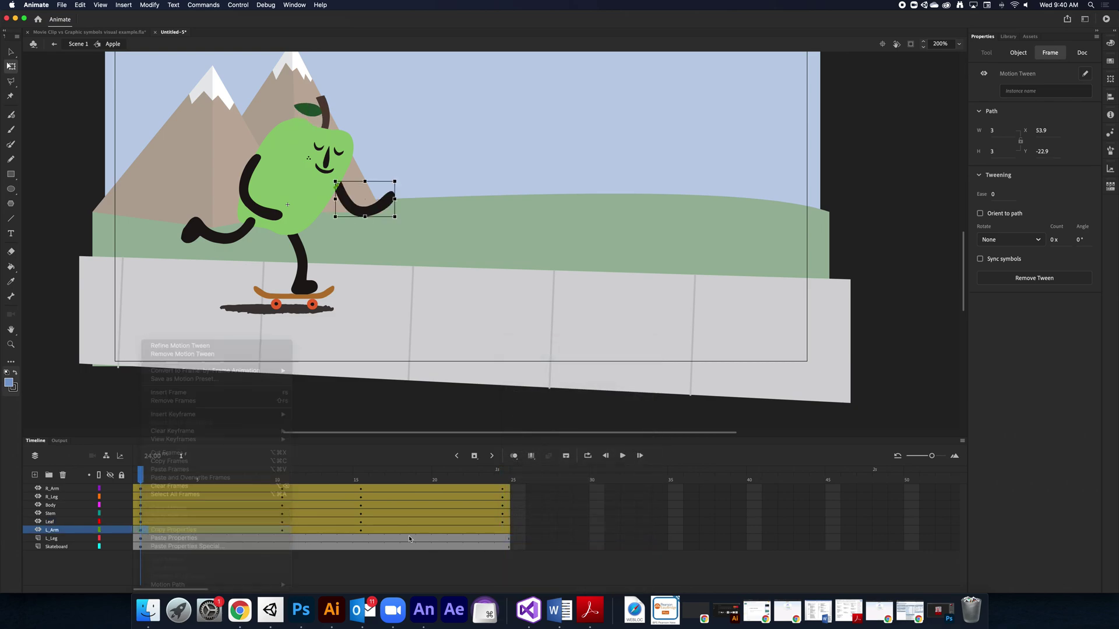
{"action": "left_click", "coordinate": [503, 529]}
{"action": "right_click", "coordinate": [504, 529]}
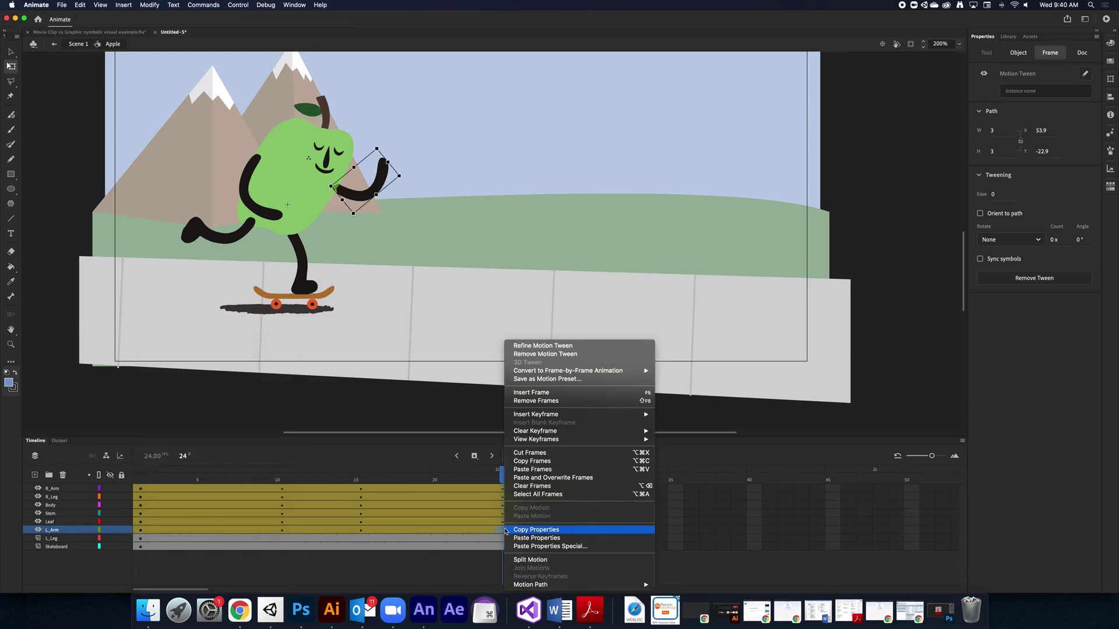
{"action": "left_click", "coordinate": [535, 538]}
Play back the apple animation and move the tweened layers' frame 15 keyframes to frame 19
{"action": "left_click_drag", "start_coordinate": [140, 488], "coordinate": [266, 507]}
{"action": "key", "text": "Return"}
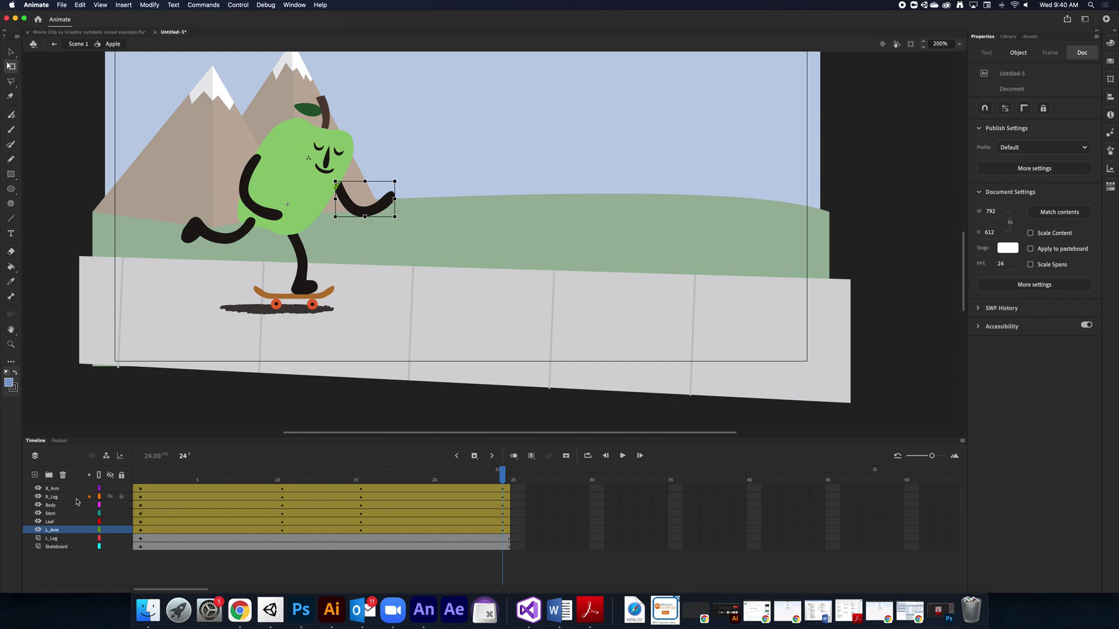
{"action": "key", "text": "Return"}
{"action": "left_click_drag", "start_coordinate": [500, 475], "coordinate": [107, 480]}
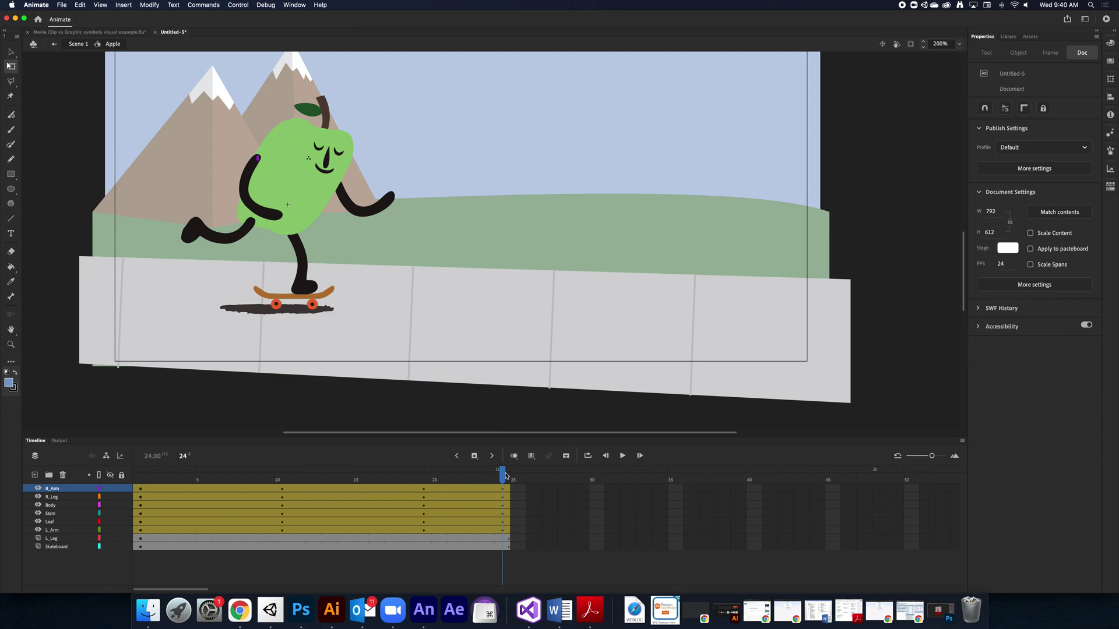
Turn on looped playback over frames 1 to 24 and play the apple animation
{"action": "left_click", "coordinate": [587, 456]}
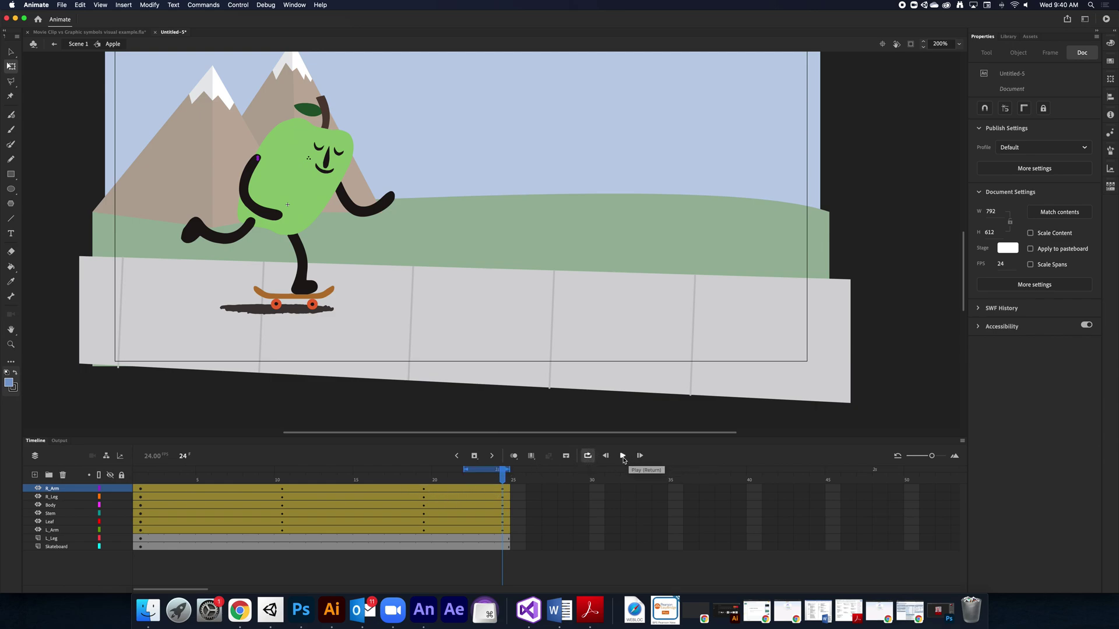
{"action": "left_click_drag", "start_coordinate": [465, 469], "coordinate": [142, 478]}
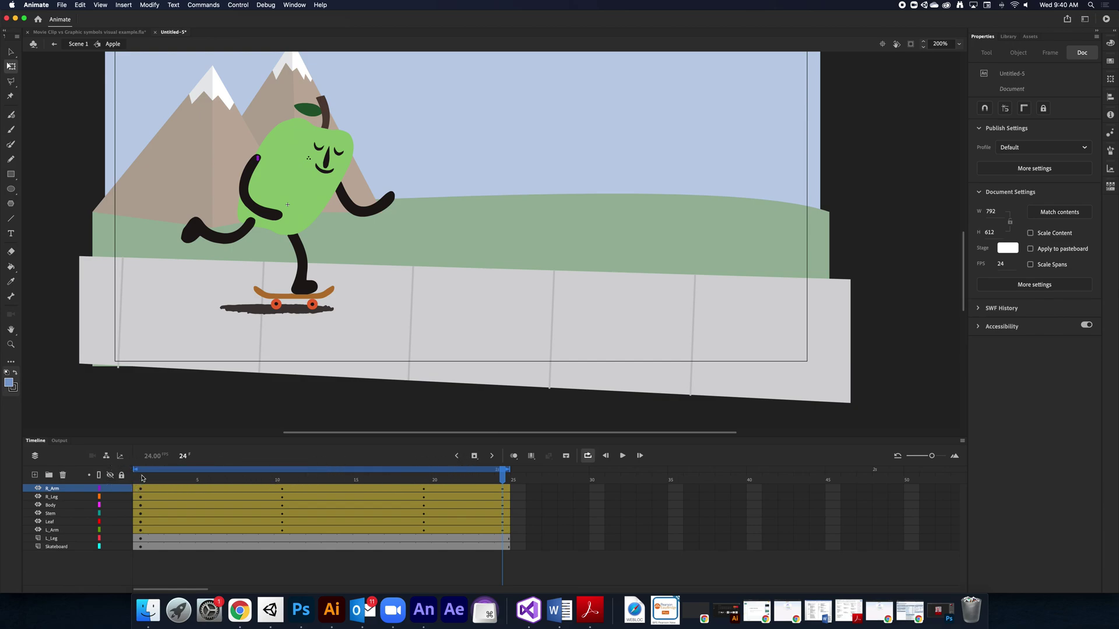
{"action": "left_click", "coordinate": [622, 456]}
Extend all the apple's layers to frame 40 and preview the animation looped over the full 40 frames
{"action": "left_click_drag", "start_coordinate": [751, 490], "coordinate": [757, 545]}
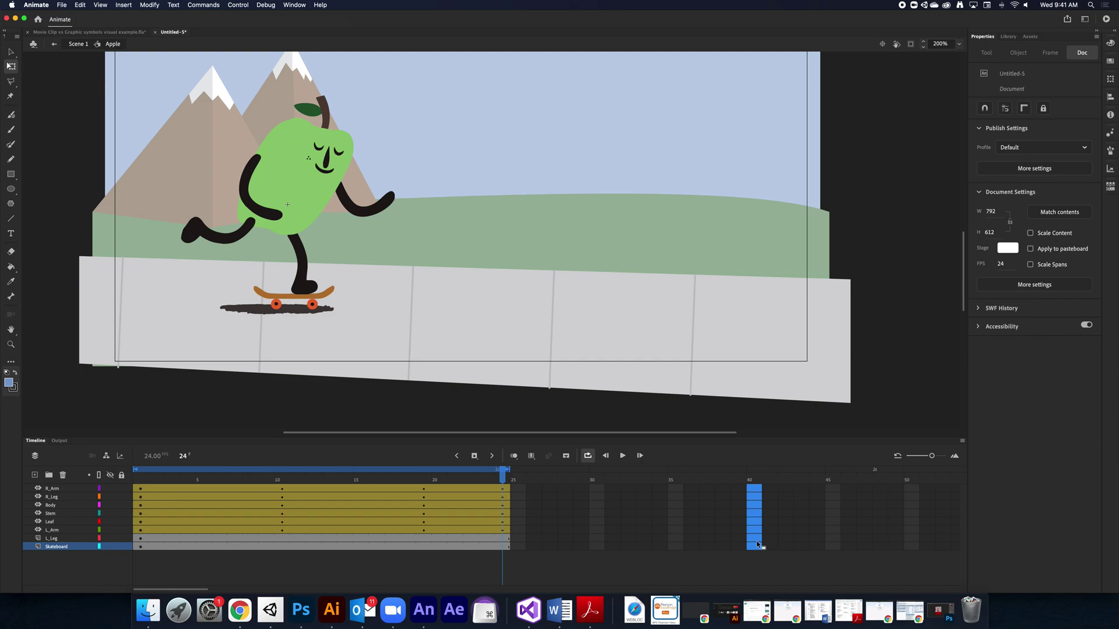
{"action": "key", "text": "F5"}
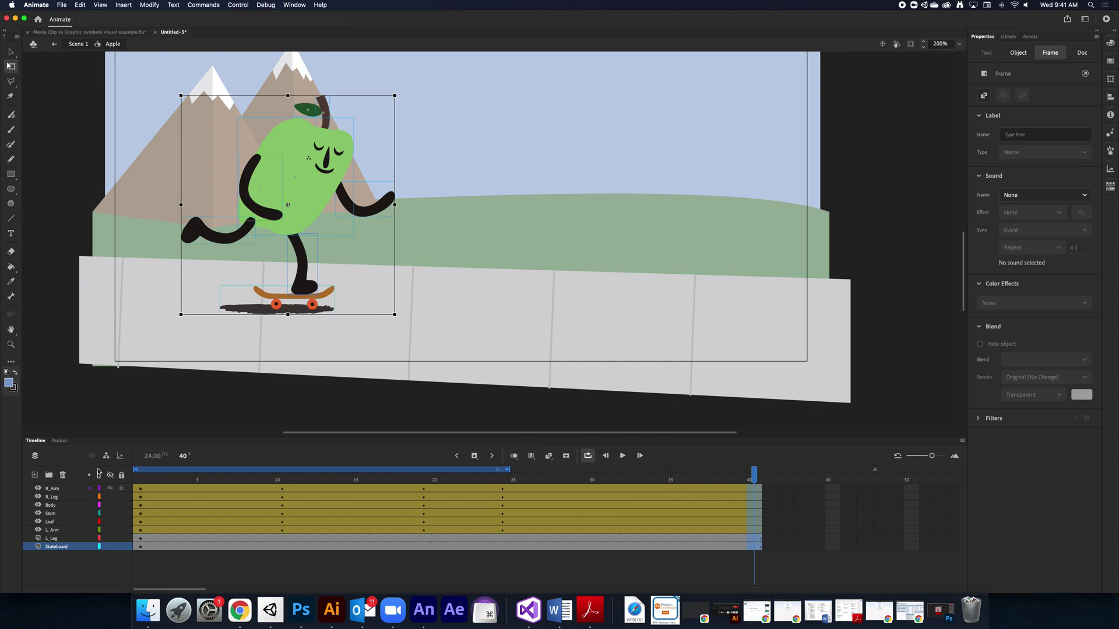
{"action": "left_click_drag", "start_coordinate": [511, 471], "coordinate": [775, 471]}
{"action": "left_click", "coordinate": [621, 457]}
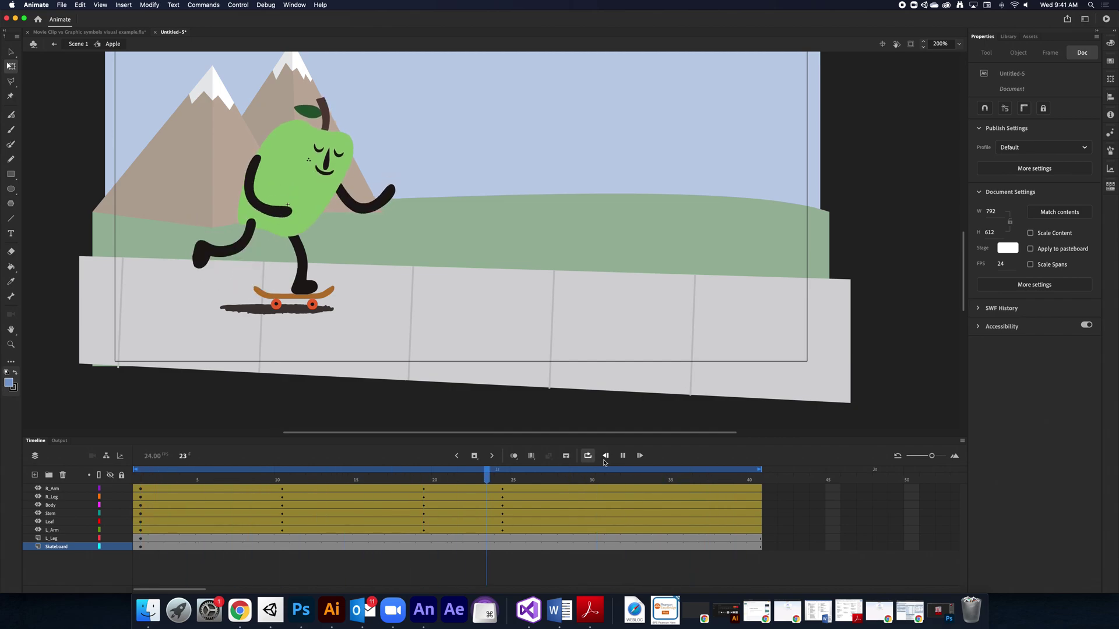
{"action": "left_click", "coordinate": [621, 457]}
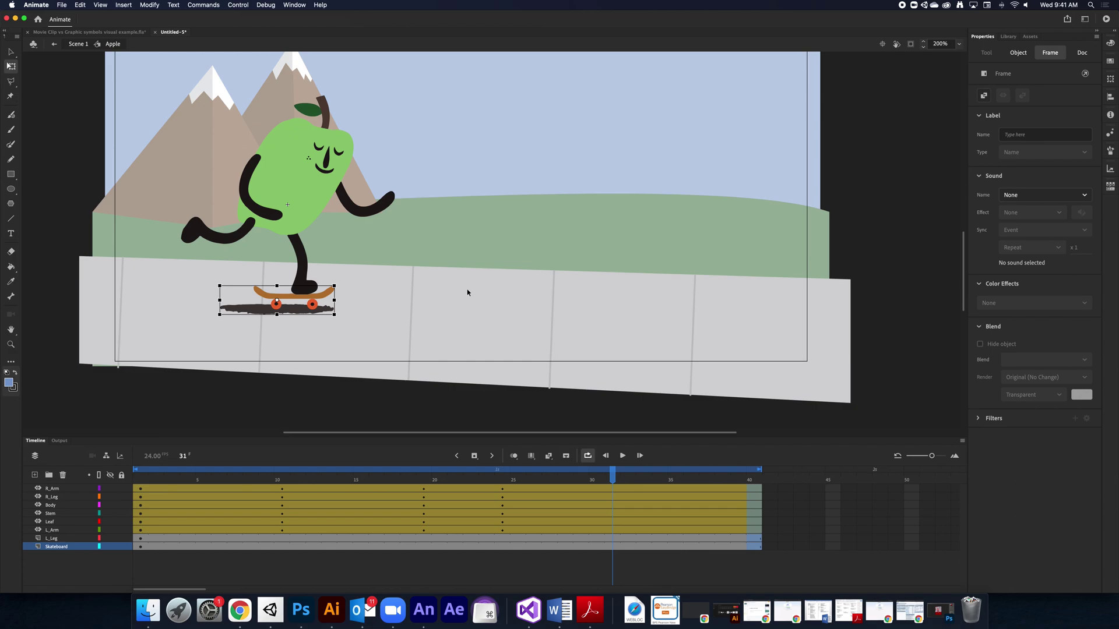
Inside the Leaf symbol, insert a keyframe at frame 3 and extend the layer to frame 4
{"action": "left_click", "coordinate": [312, 113]}
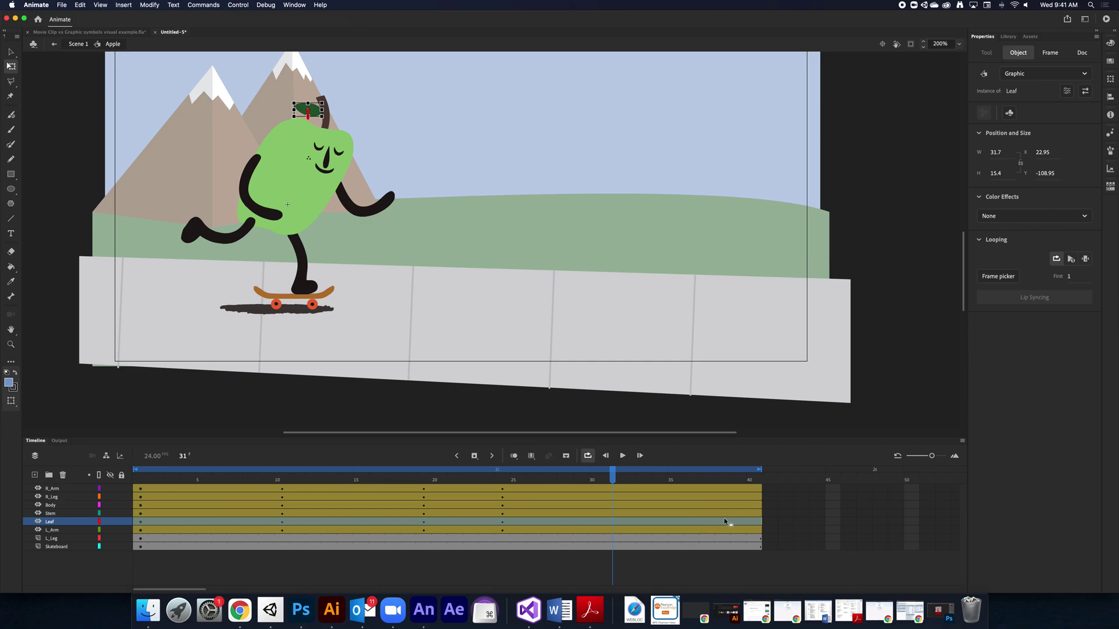
{"action": "double_click", "coordinate": [315, 114]}
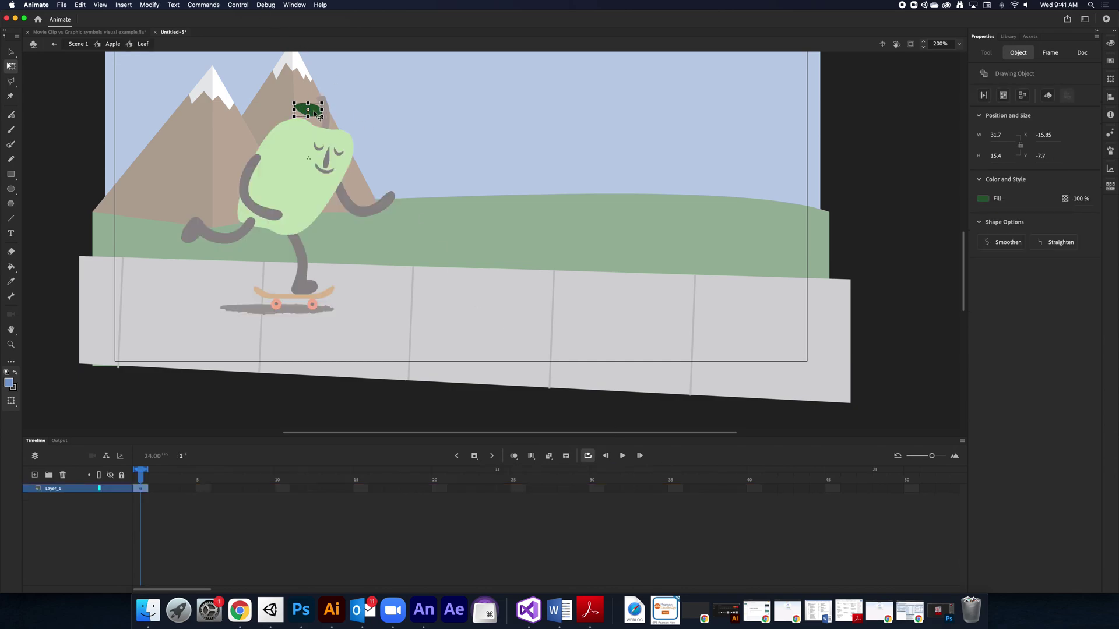
{"action": "left_click", "coordinate": [168, 491]}
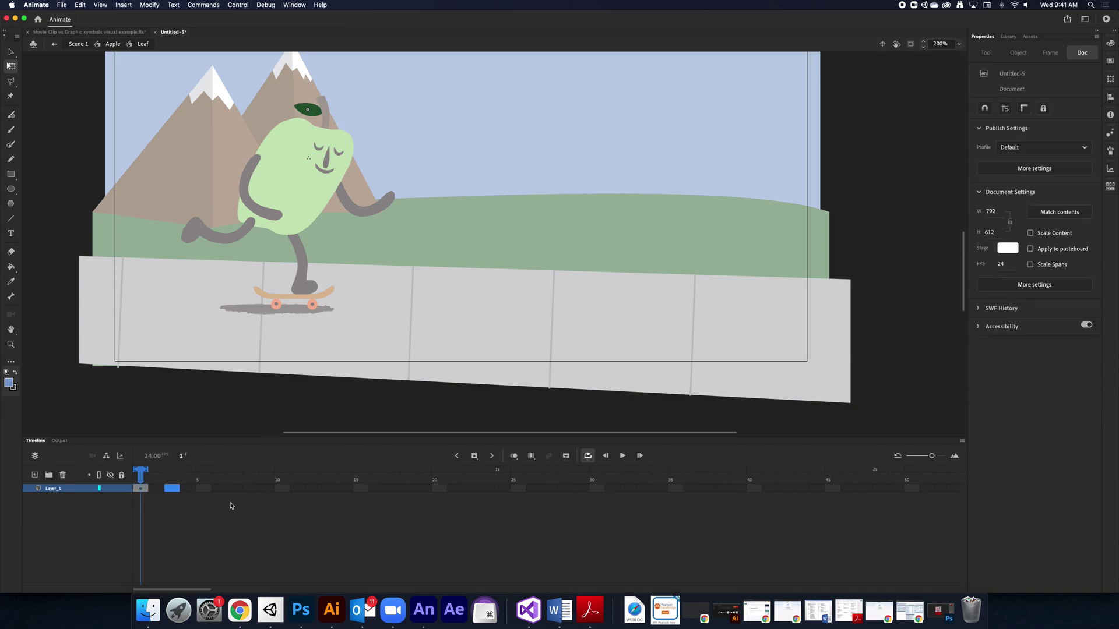
{"action": "key", "text": "F6"}
{"action": "left_click", "coordinate": [188, 490]}
{"action": "key", "text": "F5"}
{"action": "left_click", "coordinate": [186, 492]}
{"action": "mouse_move", "coordinate": [187, 476]}
{"action": "left_mouse_down"}
{"action": "mouse_move", "coordinate": [145, 473]}
{"action": "mouse_move", "coordinate": [207, 473]}
{"action": "mouse_move", "coordinate": [175, 485]}
{"action": "left_mouse_up"}
{"action": "left_click", "coordinate": [156, 475]}
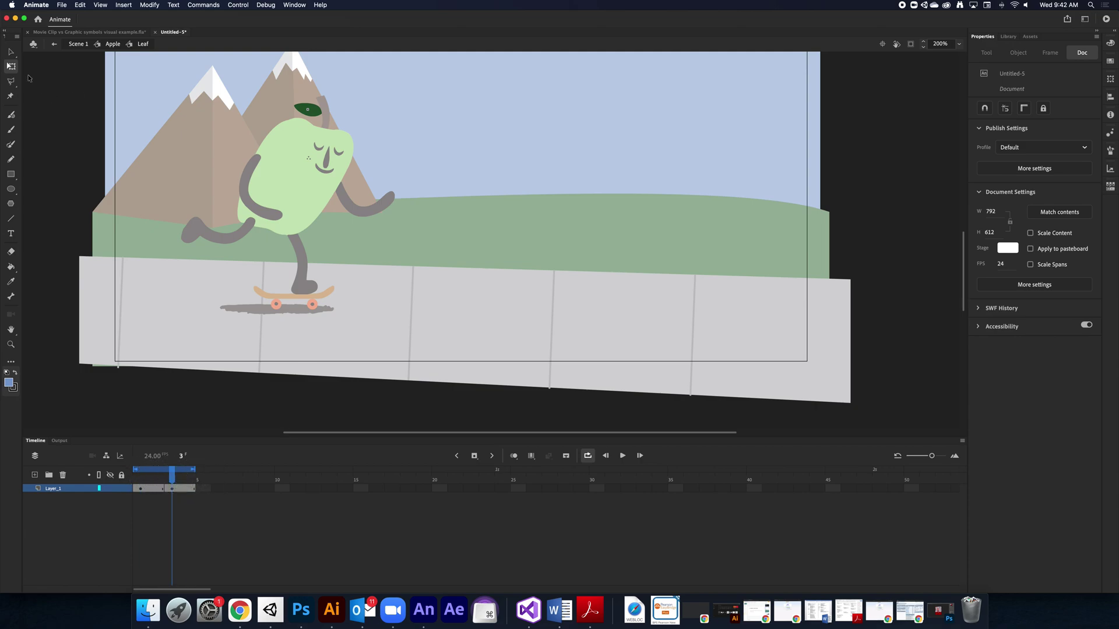
At frame 3, rotate the leaf slightly around its stem end so its free tip tilts down
{"action": "left_click", "coordinate": [303, 112]}
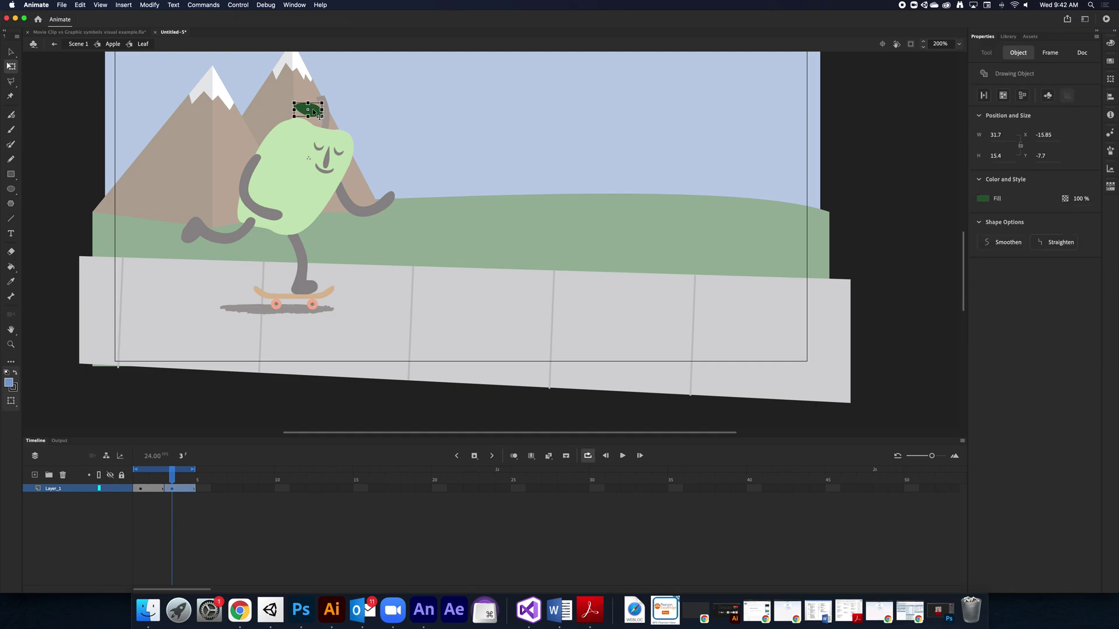
{"action": "key", "text": "super+equal"}
{"action": "key", "text": "super+equal"}
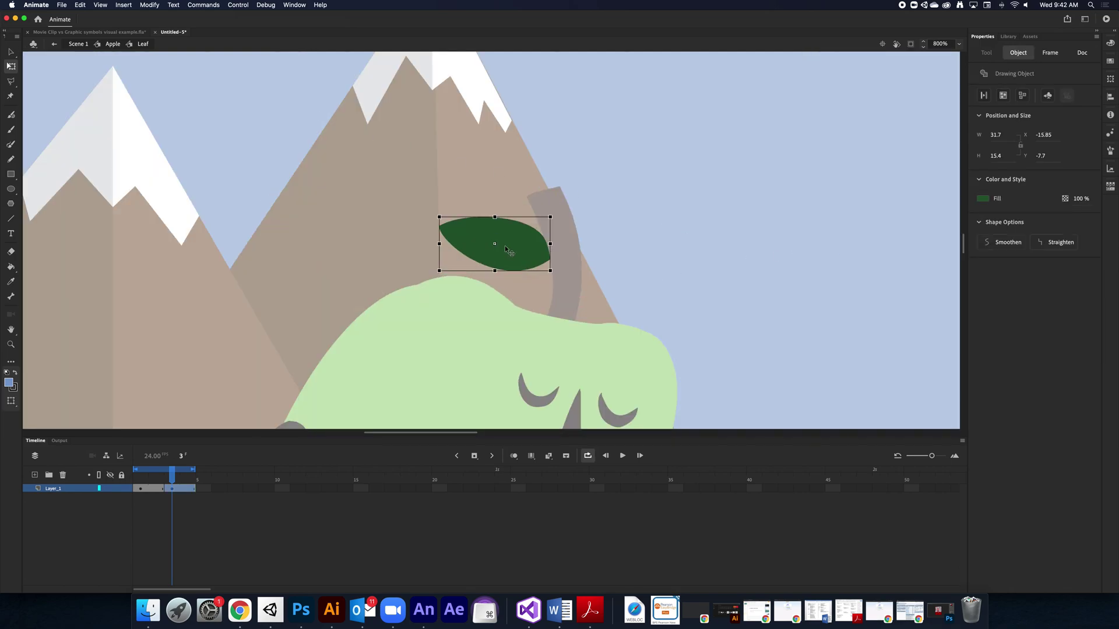
{"action": "left_click", "coordinate": [549, 259]}
{"action": "left_click_drag", "start_coordinate": [436, 218], "coordinate": [437, 232]}
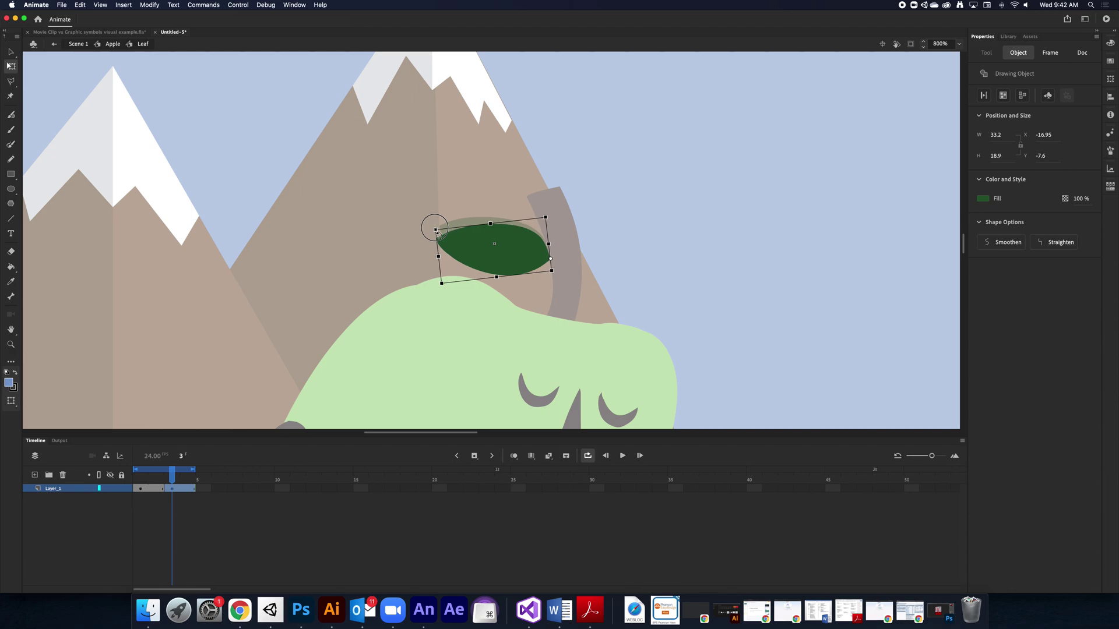
At frame 1, rotate the leaf slightly around its stem end so its tip tilts up, and preview the flutter loop
{"action": "left_click", "coordinate": [141, 489]}
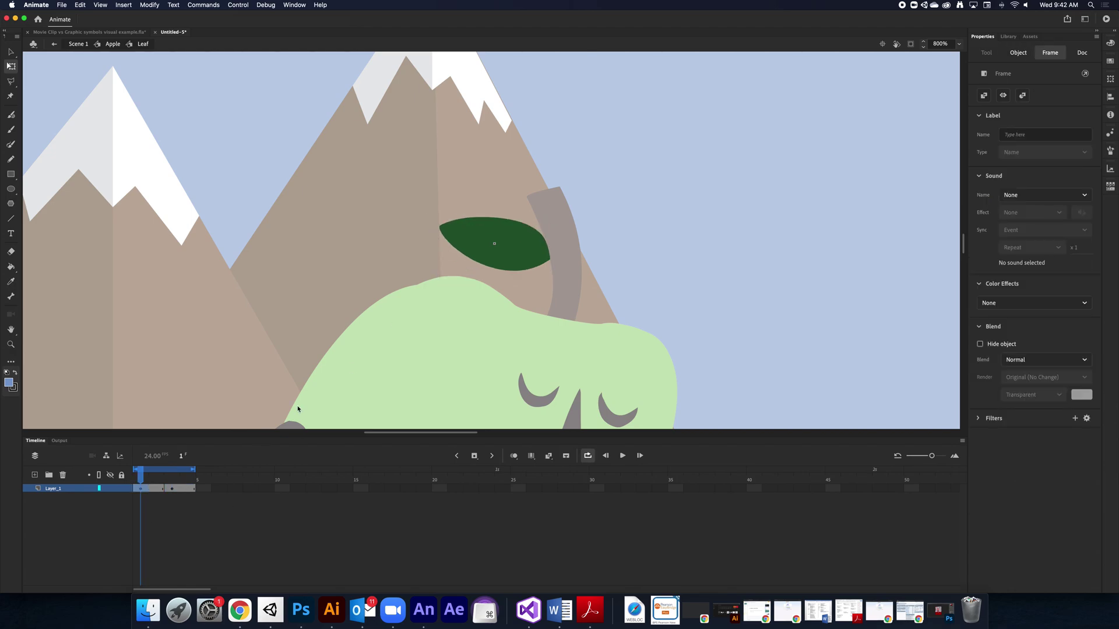
{"action": "left_click", "coordinate": [543, 258]}
{"action": "left_click_drag", "start_coordinate": [544, 258], "coordinate": [550, 258]}
{"action": "left_click_drag", "start_coordinate": [434, 218], "coordinate": [438, 199]}
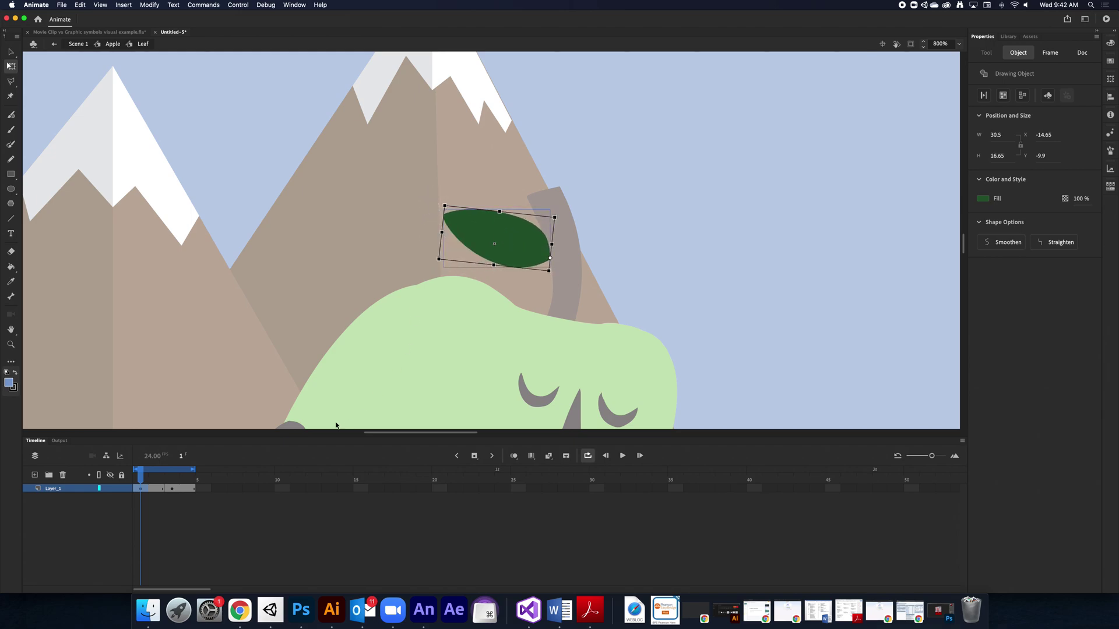
{"action": "left_click", "coordinate": [623, 456]}
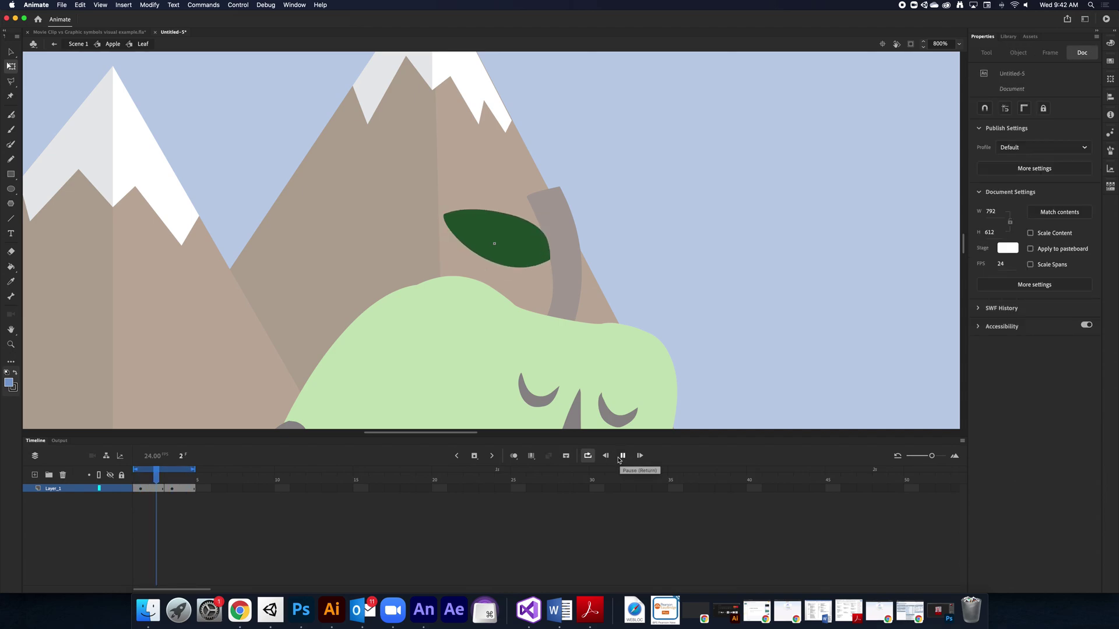
{"action": "left_click", "coordinate": [601, 459]}
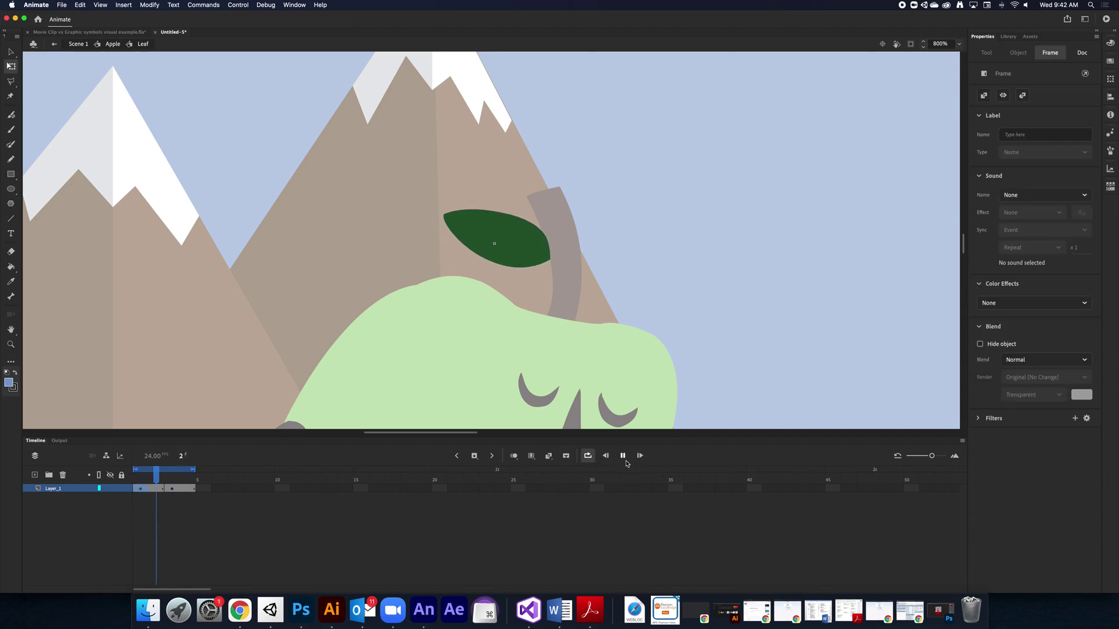
Return to the Apple symbol and preview its looped animation with the fluttering leaf
{"action": "left_click", "coordinate": [113, 44]}
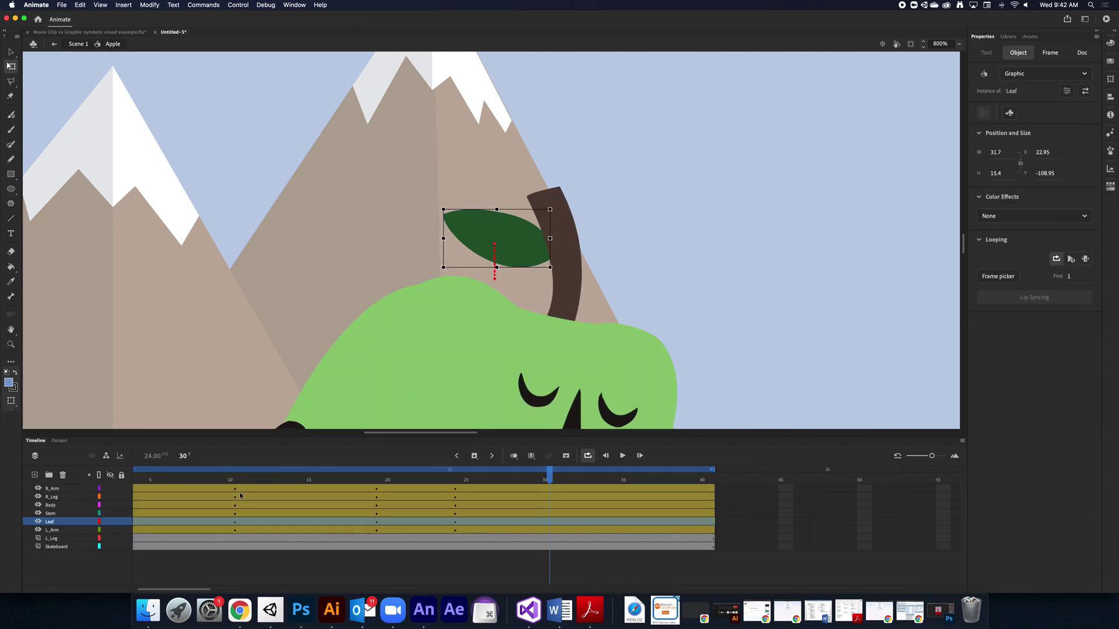
{"action": "left_click", "coordinate": [622, 455]}
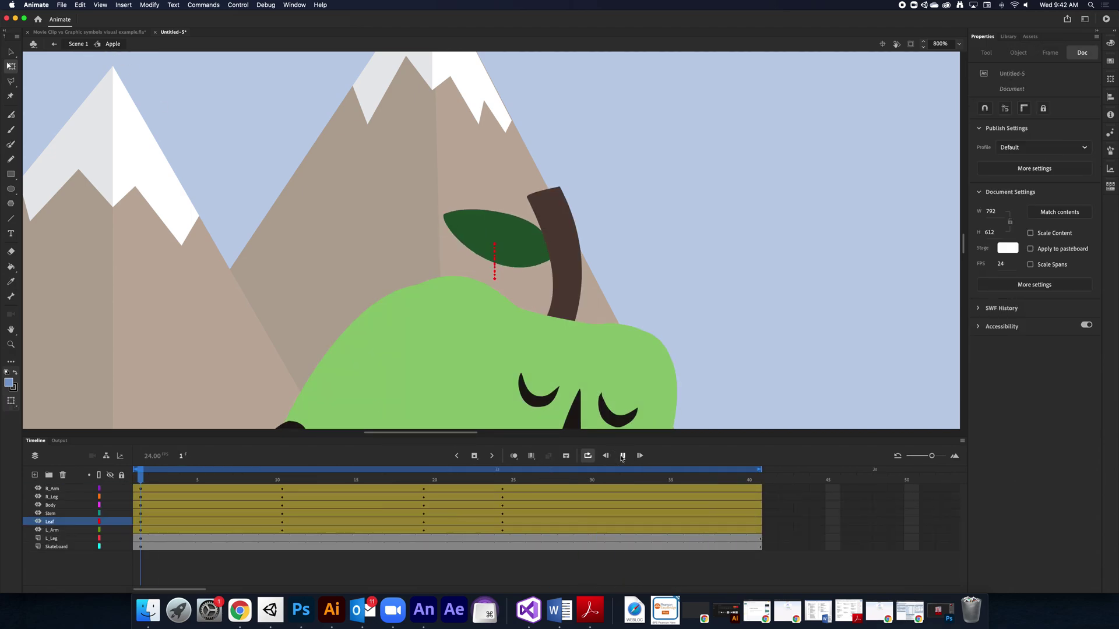
{"action": "key", "text": "super+minus"}
{"action": "key", "text": "super+minus"}
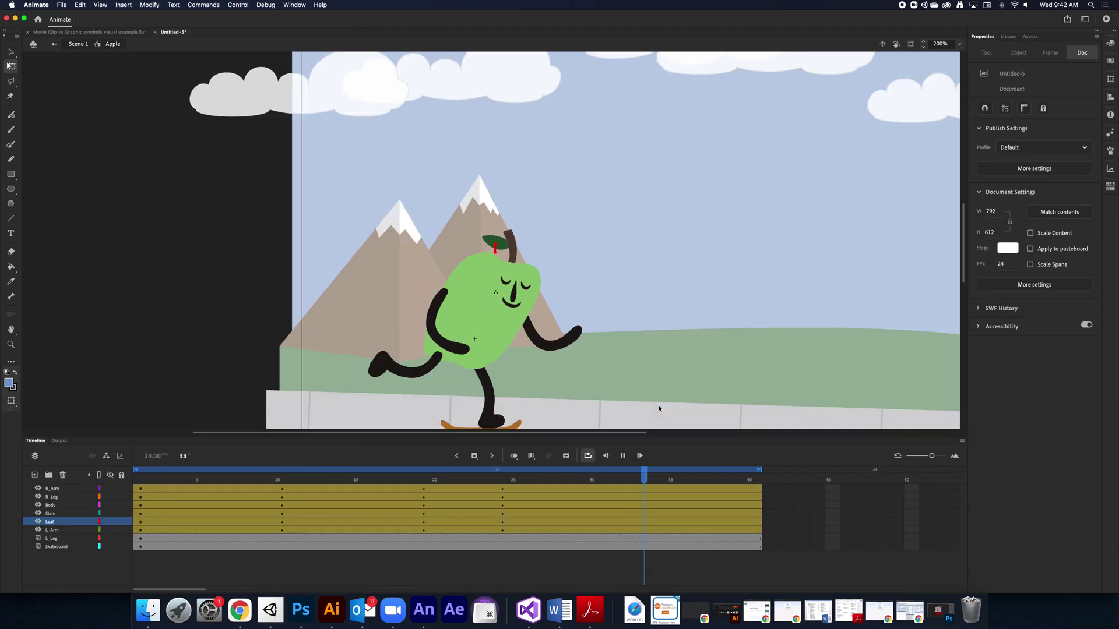
{"action": "key", "text": "super+minus"}
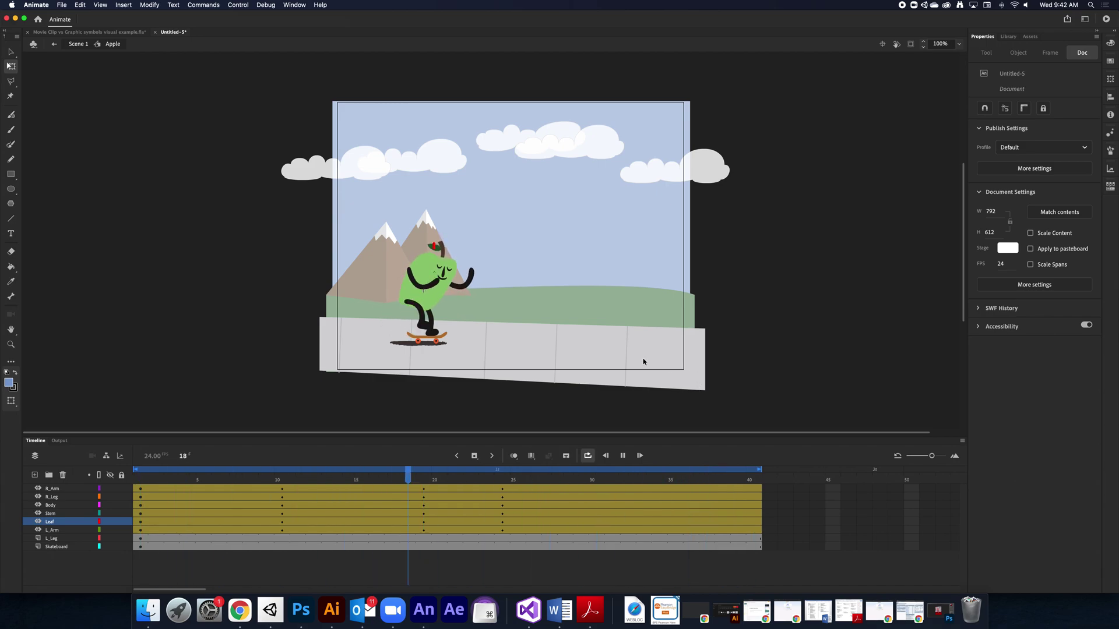
{"action": "key", "text": "Return"}
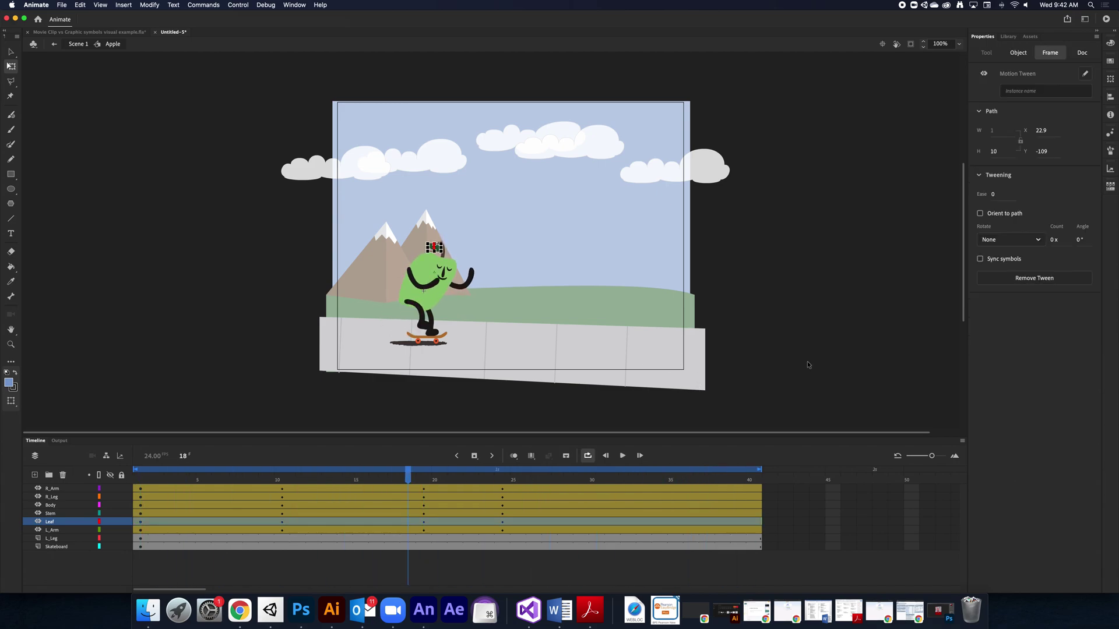
Return to Scene 1, turn off looped playback and play the whole scene from frame 1
{"action": "left_click", "coordinate": [81, 45]}
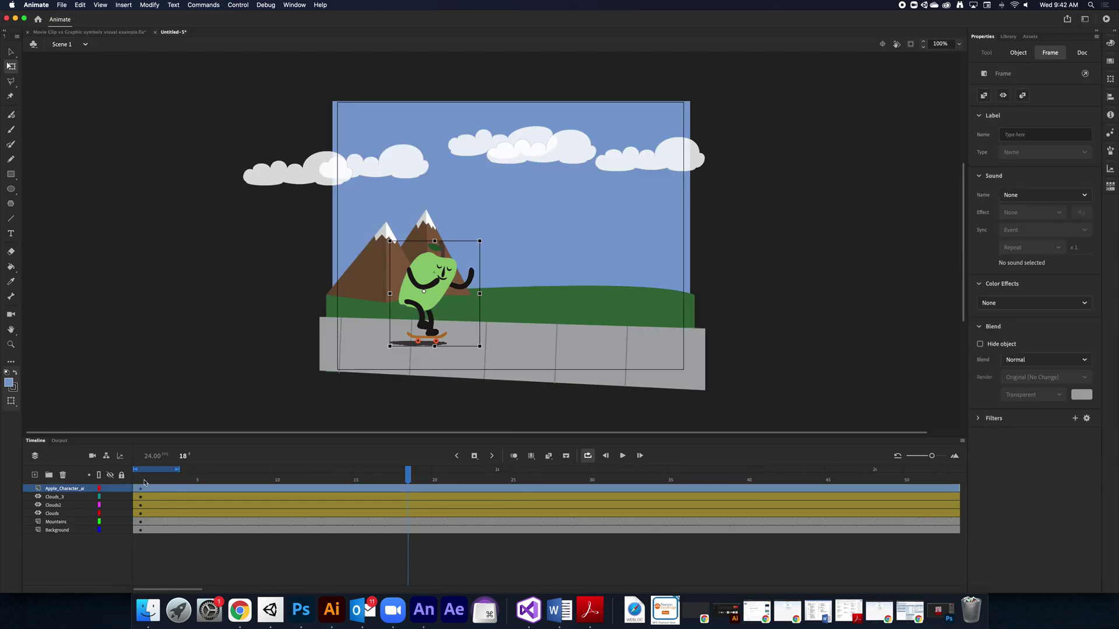
{"action": "left_click", "coordinate": [587, 456]}
{"action": "left_click", "coordinate": [140, 479]}
{"action": "left_click", "coordinate": [125, 479]}
{"action": "key", "text": "Return"}
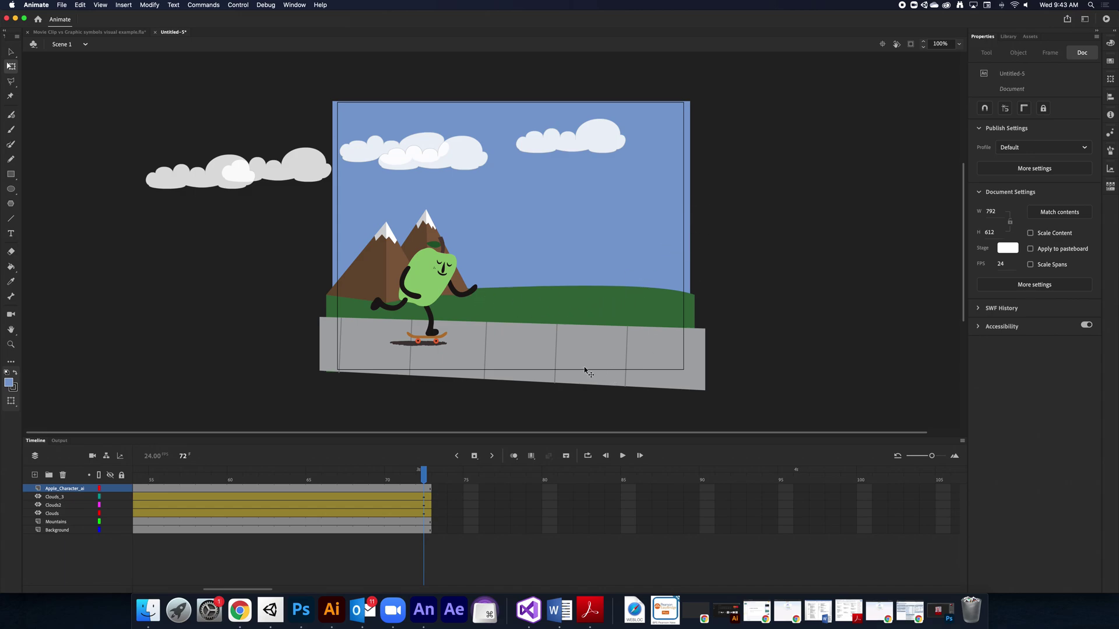
Create a motion tween on the Apple_Character_ai layer
{"action": "scroll", "coordinate": [243, 493], "scroll_direction": "left", "scroll_amount": 10}
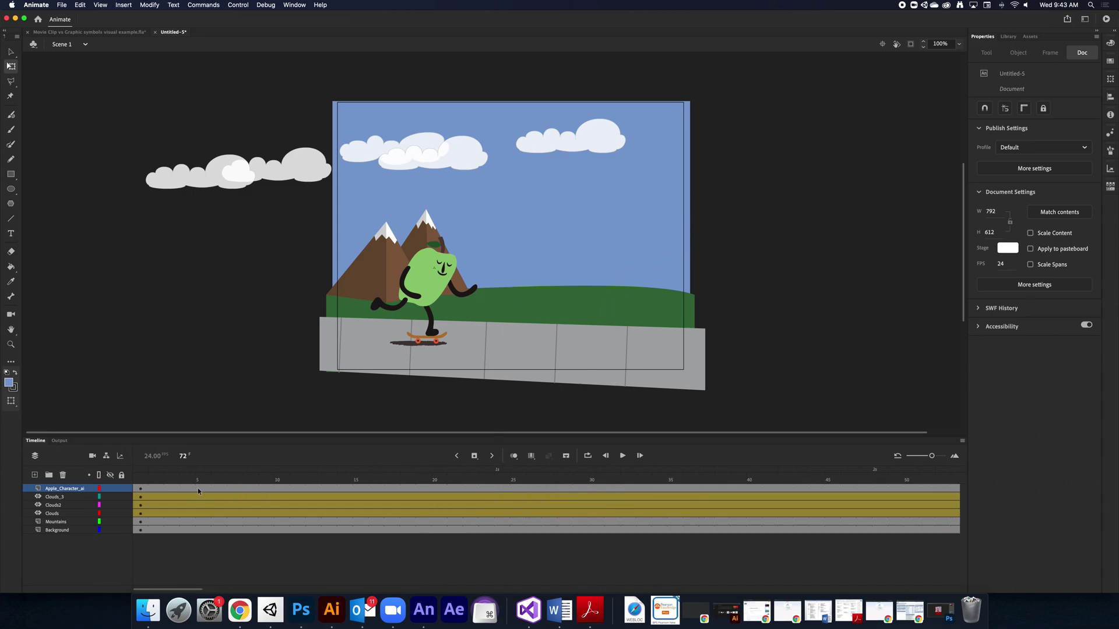
{"action": "left_click", "coordinate": [158, 490]}
{"action": "right_click", "coordinate": [160, 491]}
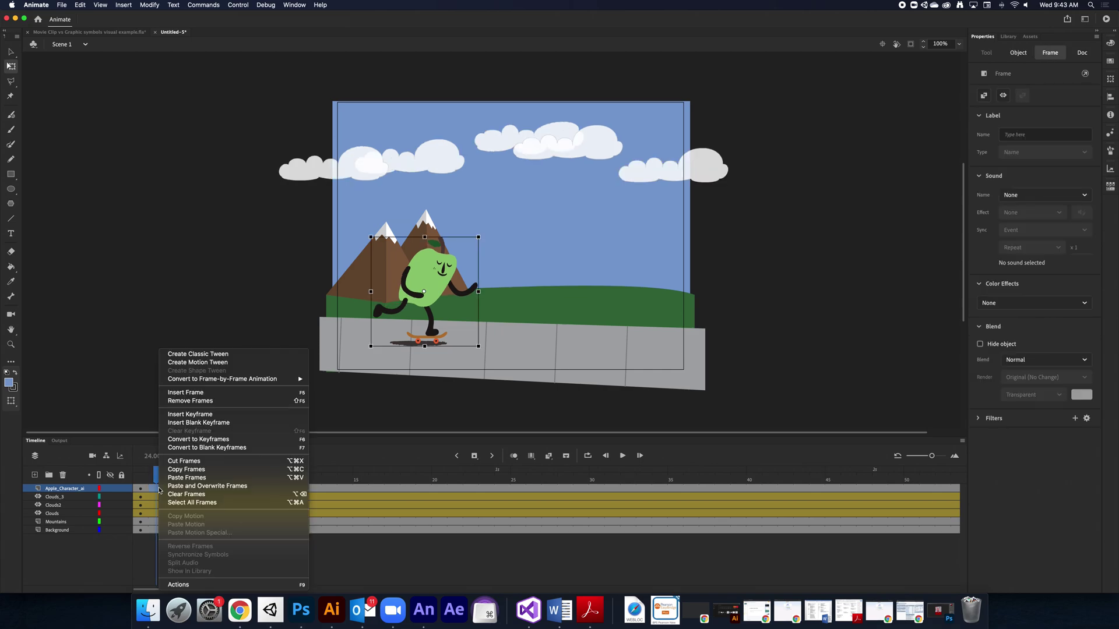
{"action": "left_click", "coordinate": [217, 362]}
At frame 72, move the apple off stage past the sidewalk's right end, to about X 995, Y 458
{"action": "left_click_drag", "start_coordinate": [162, 472], "coordinate": [814, 472]}
{"action": "left_click", "coordinate": [472, 488]}
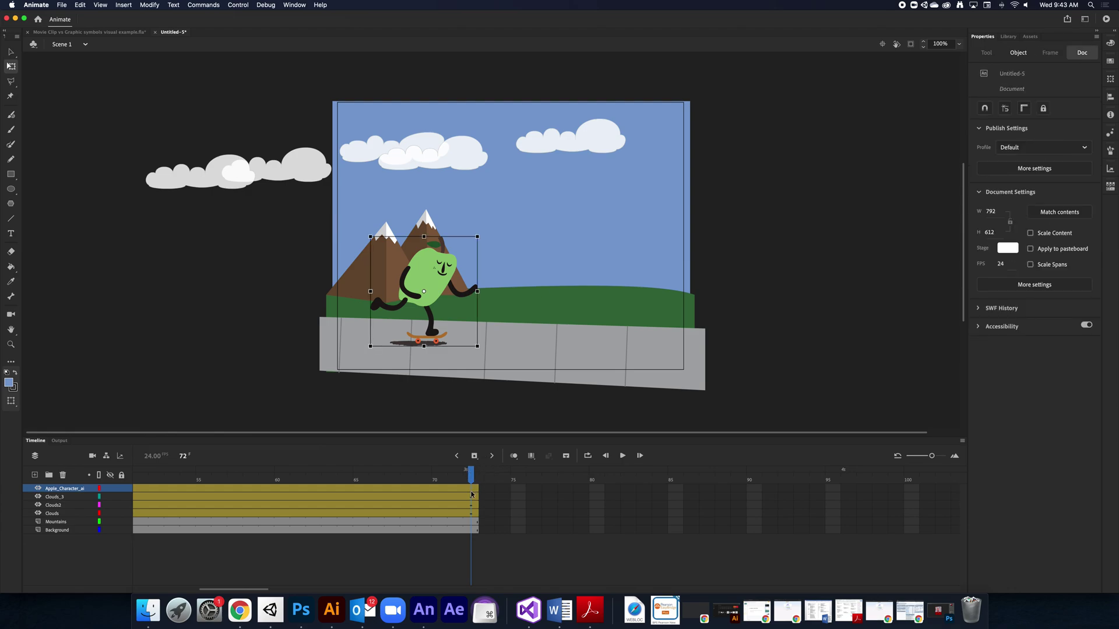
{"action": "left_click_drag", "start_coordinate": [432, 284], "coordinate": [781, 296]}
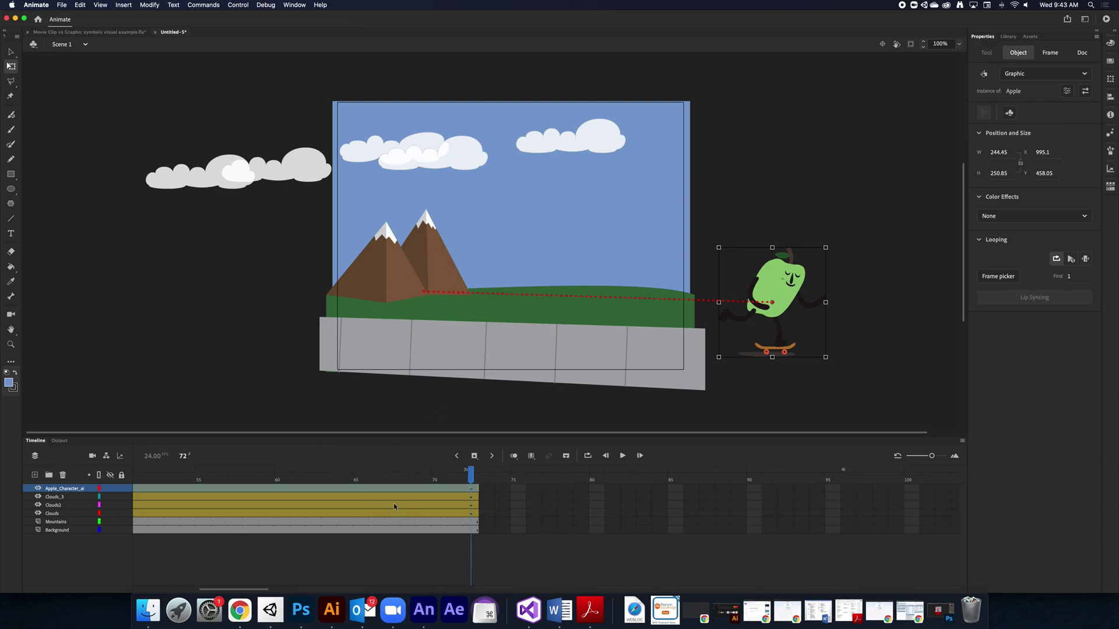
At frame 1, move the apple off stage past the sidewalk's left end, to about X -112, Y 449
{"action": "key", "text": "shift+comma"}
{"action": "left_click_drag", "start_coordinate": [418, 285], "coordinate": [285, 286]}
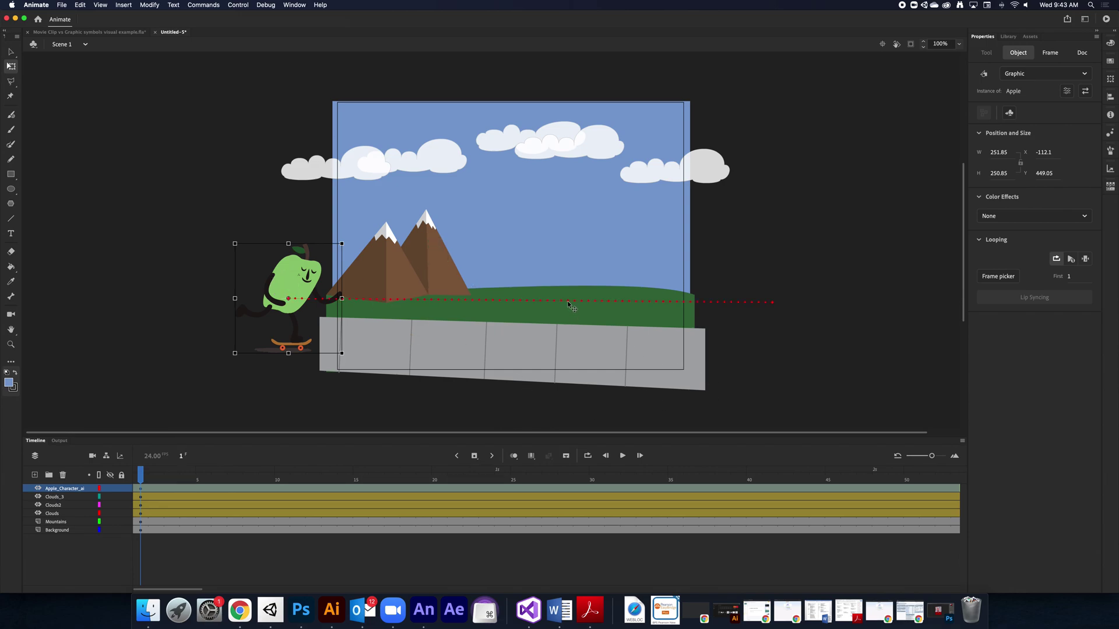
Bend the middle of the apple's motion path downward into a shallow curve and scrub to frame 35 to check it
{"action": "left_click", "coordinate": [10, 53]}
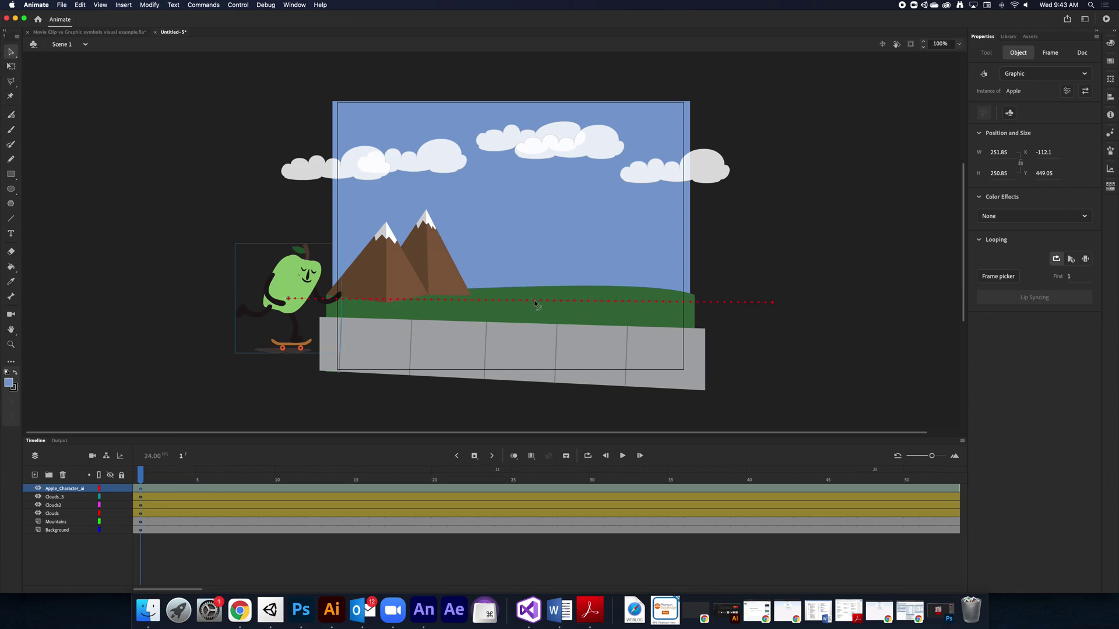
{"action": "left_click_drag", "start_coordinate": [539, 302], "coordinate": [554, 316]}
{"action": "left_click", "coordinate": [585, 481]}
{"action": "left_click_drag", "start_coordinate": [583, 478], "coordinate": [680, 477]}
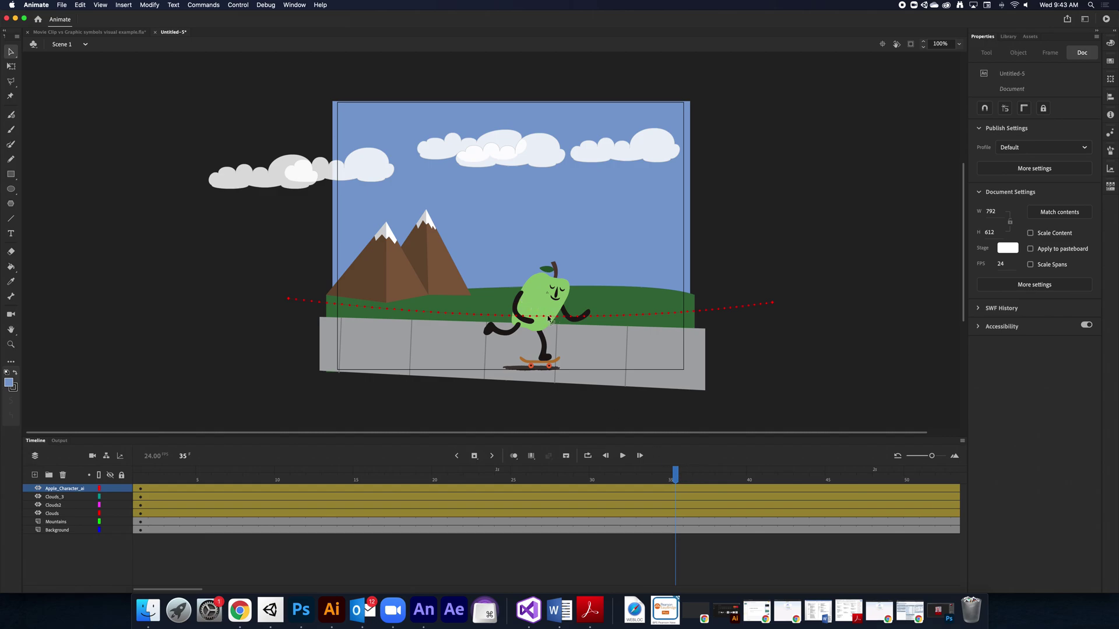
Raise the middle and both endpoints of the apple's motion path slightly, and scrub back to frame 32 to check its placement
{"action": "left_click_drag", "start_coordinate": [549, 319], "coordinate": [549, 315]}
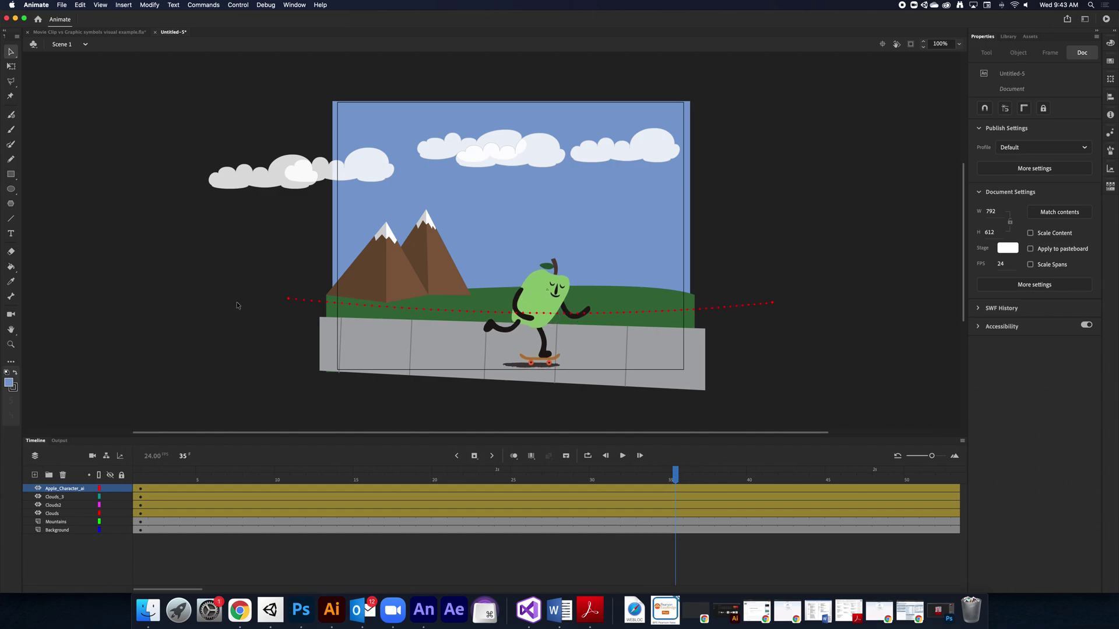
{"action": "left_click_drag", "start_coordinate": [286, 299], "coordinate": [288, 293]}
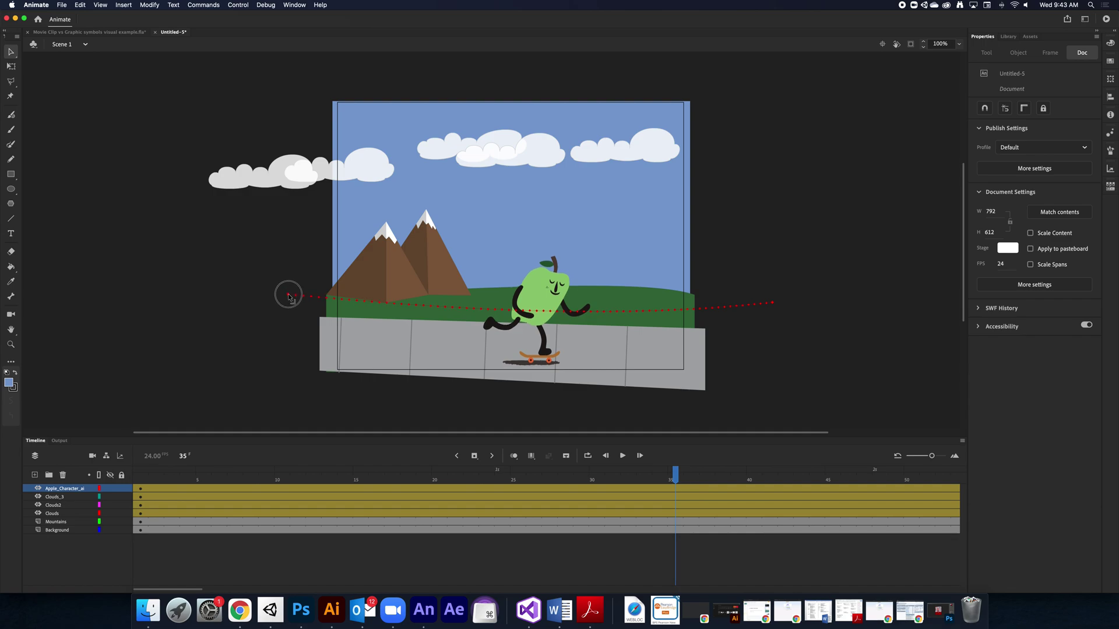
{"action": "left_click_drag", "start_coordinate": [772, 303], "coordinate": [772, 300]}
{"action": "left_click_drag", "start_coordinate": [681, 469], "coordinate": [629, 472]}
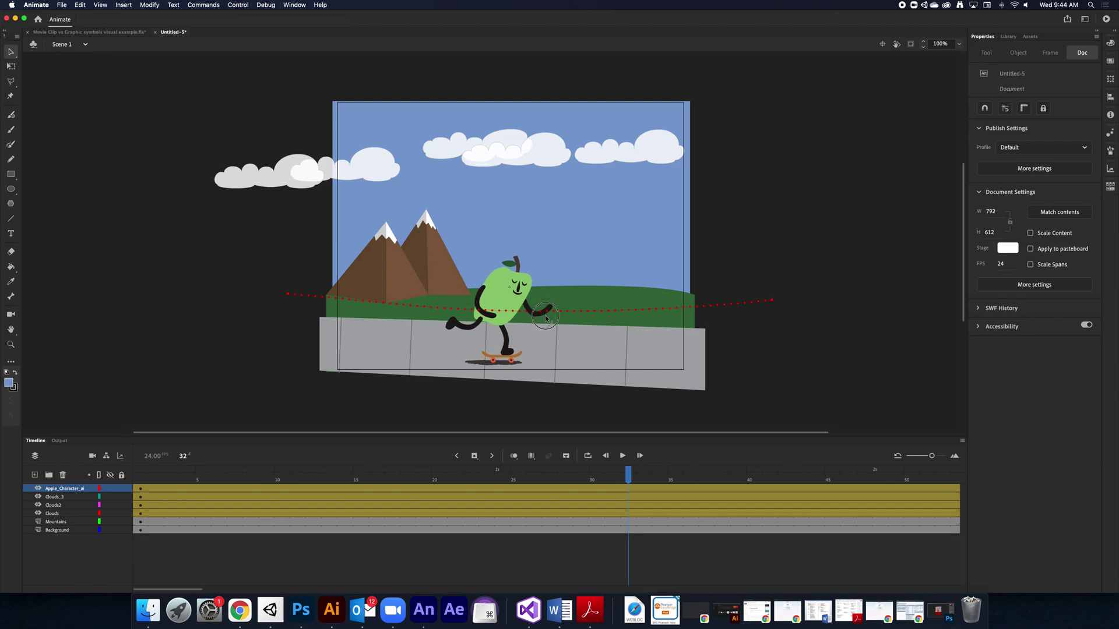
Play the whole scene from frame 1 twice to review the apple skating along the curved path
{"action": "left_click", "coordinate": [140, 473]}
{"action": "key", "text": "Return"}
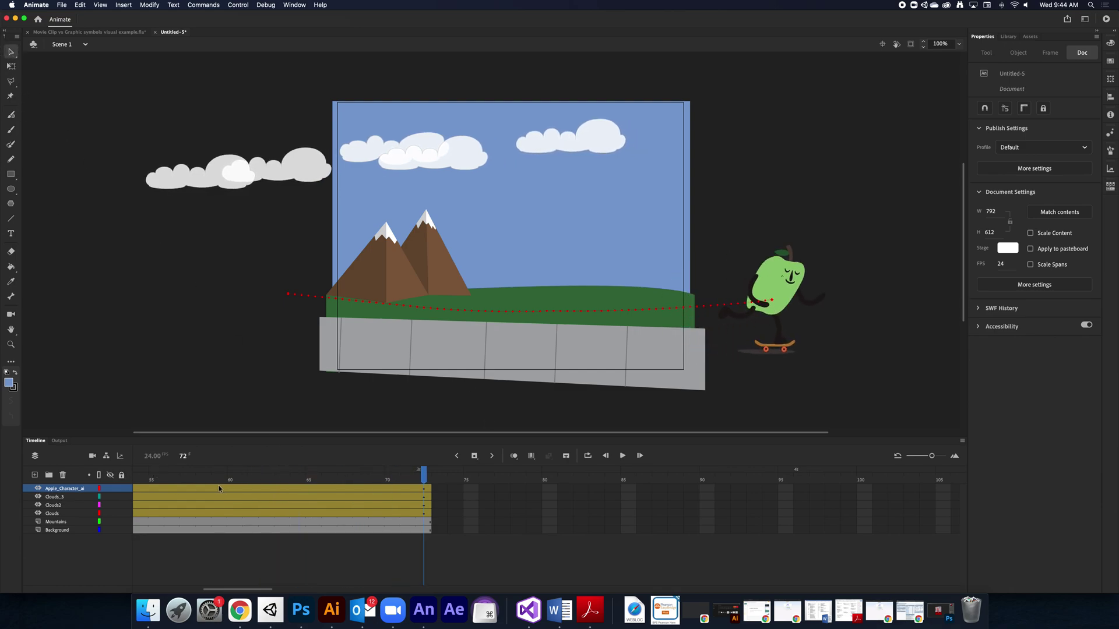
{"action": "scroll", "coordinate": [176, 483], "scroll_direction": "left", "scroll_amount": 10}
{"action": "left_click", "coordinate": [135, 477]}
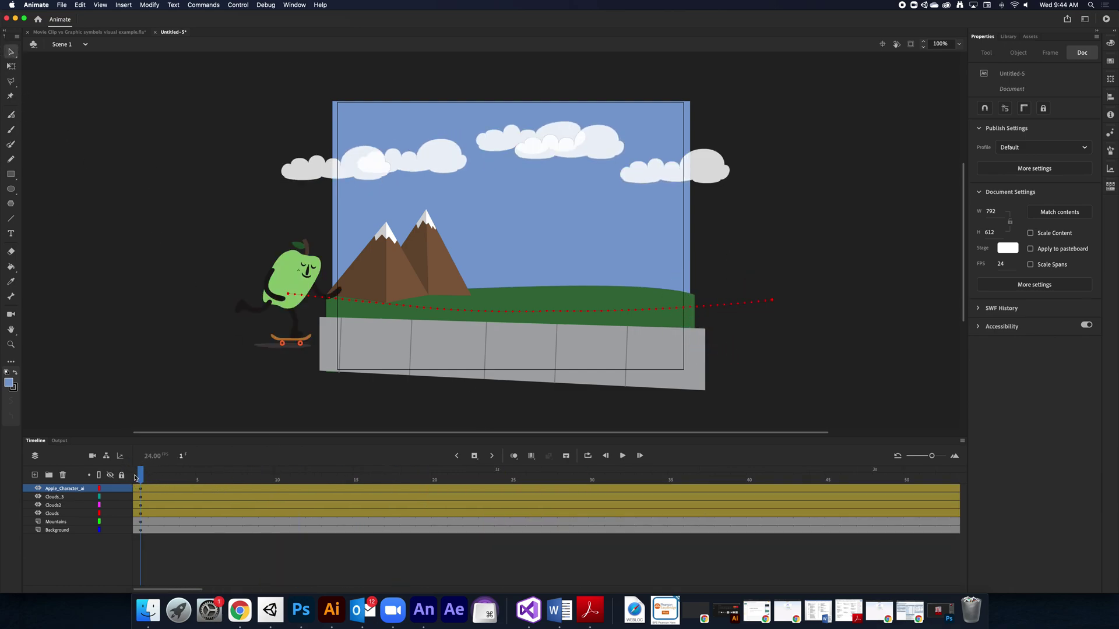
{"action": "key", "text": "Return"}
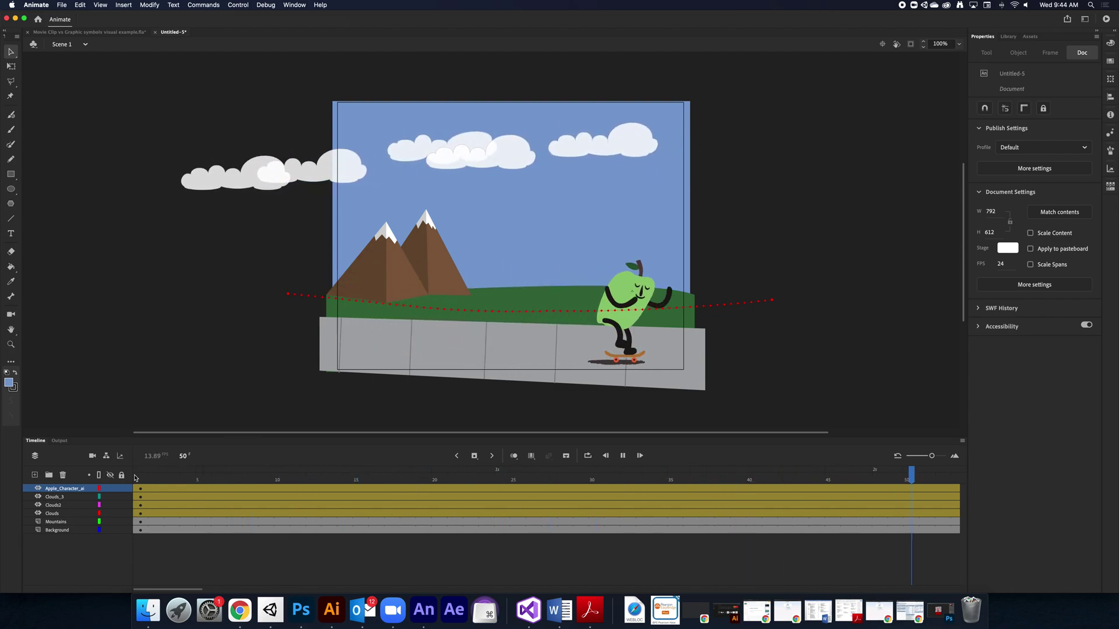
Test the movie in its own preview window and close the preview
{"action": "left_click", "coordinate": [1106, 19]}
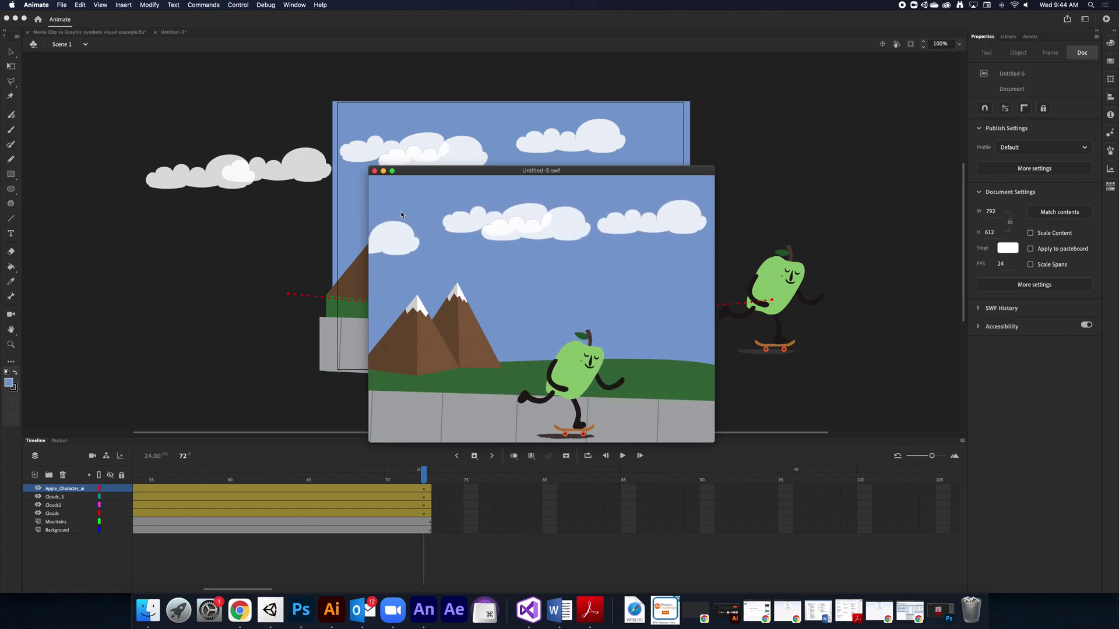
{"action": "left_click", "coordinate": [375, 171]}
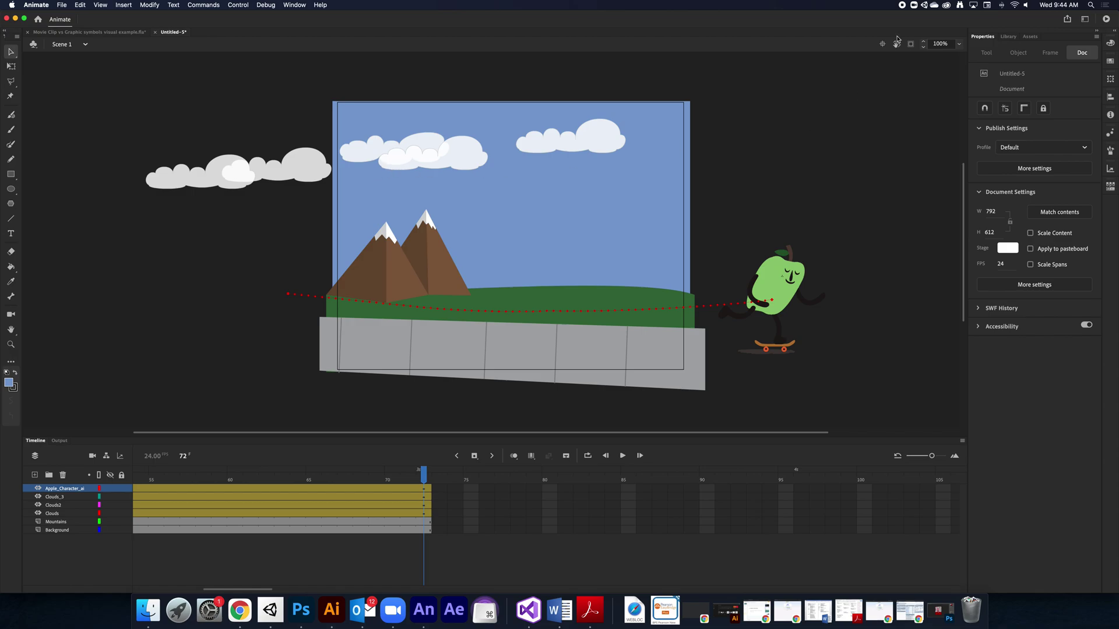